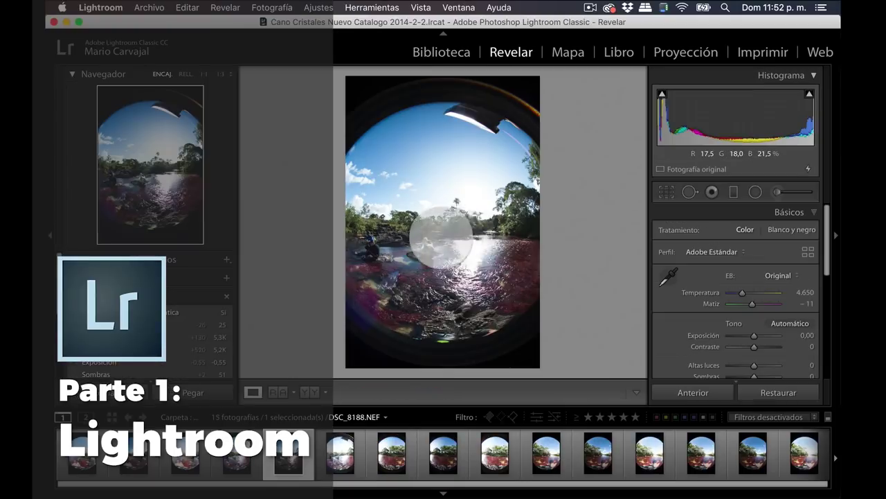
- Merge the three bracketed exposures to HDR with Auto Align, Auto Settings and High deghost, then select DSC_8196
{"action": "left_click", "coordinate": [463, 108]}
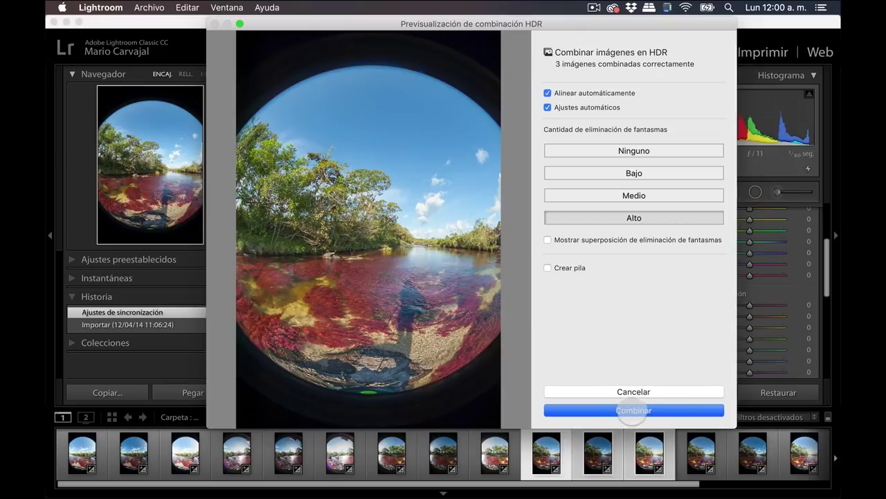
{"action": "left_click", "coordinate": [631, 410]}
{"action": "left_click", "coordinate": [700, 448]}
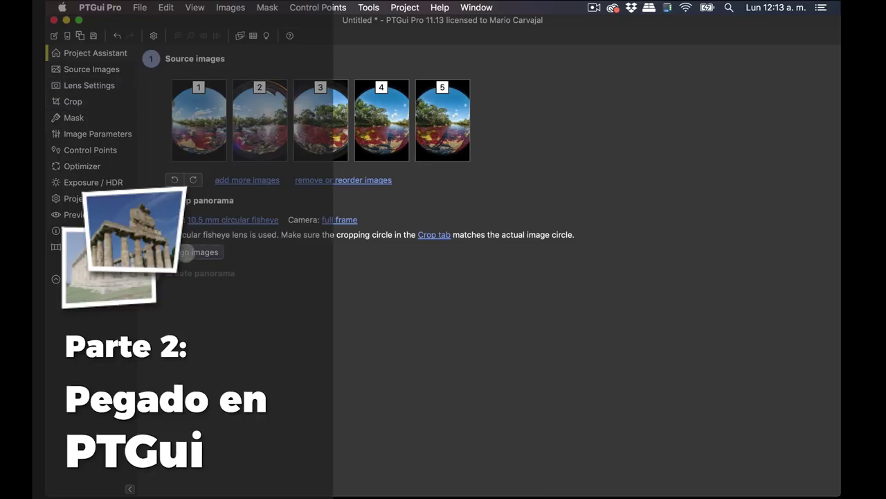
- Align the five circular-fisheye images from the Project Assistant's Set up panorama section
{"action": "left_click", "coordinate": [186, 252]}
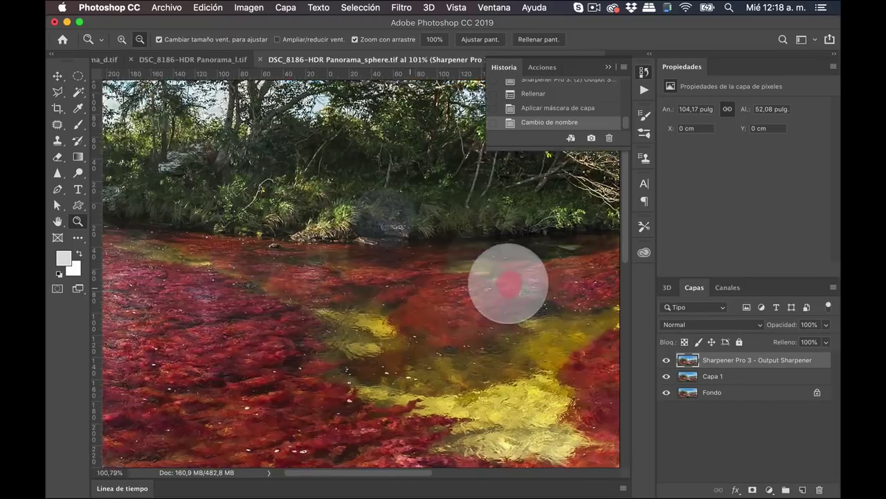
- Compare the Sharpener Pro layer on and off at 100%, set its opacity to 100%, and zoom out
{"action": "left_click", "coordinate": [509, 282]}
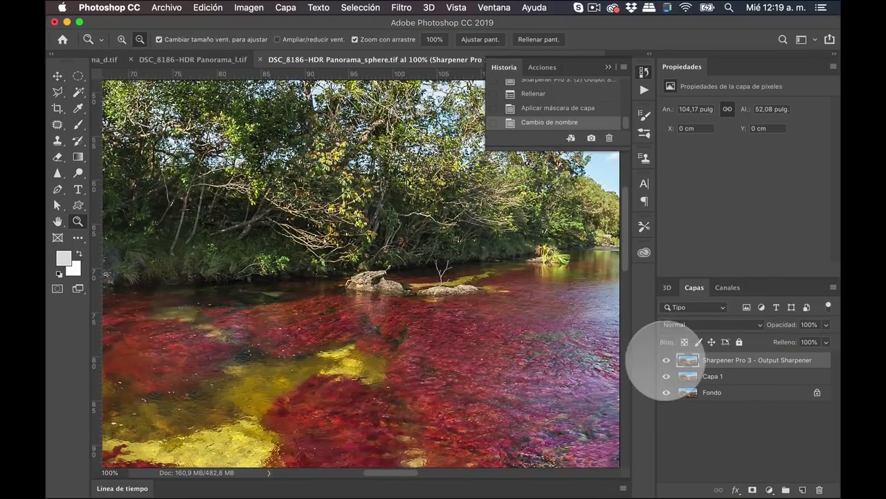
{"action": "left_click_drag", "start_coordinate": [781, 324], "coordinate": [752, 317]}
{"action": "left_click", "coordinate": [666, 360]}
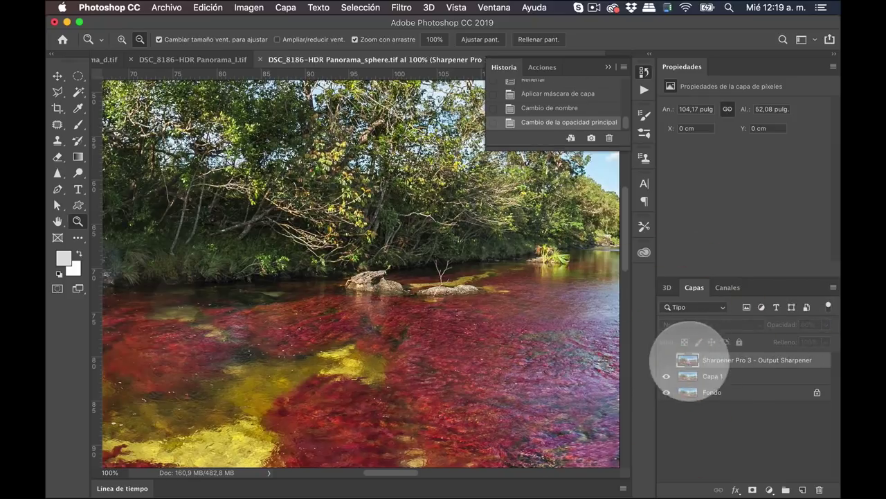
{"action": "left_click_drag", "start_coordinate": [435, 277], "coordinate": [722, 362]}
{"action": "left_click", "coordinate": [666, 360]}
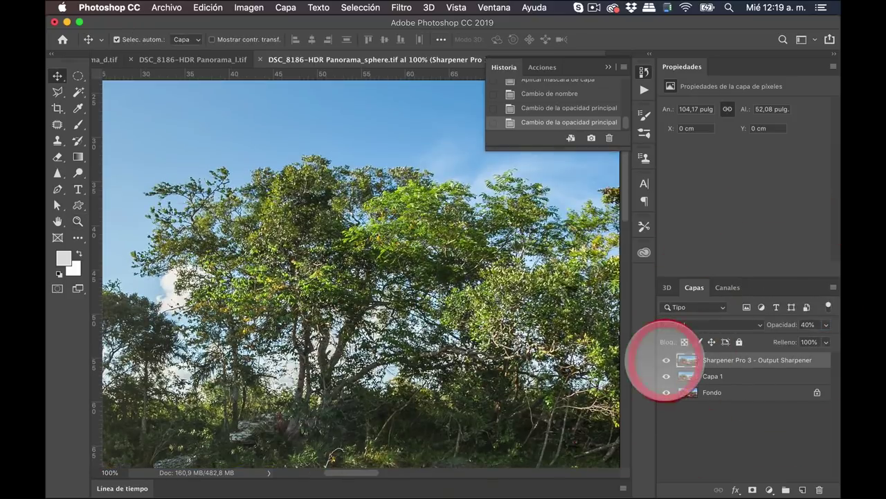
{"action": "mouse_move", "coordinate": [776, 319]}
{"action": "left_mouse_down"}
{"action": "mouse_move", "coordinate": [782, 324]}
{"action": "mouse_move", "coordinate": [751, 323]}
{"action": "left_mouse_up"}
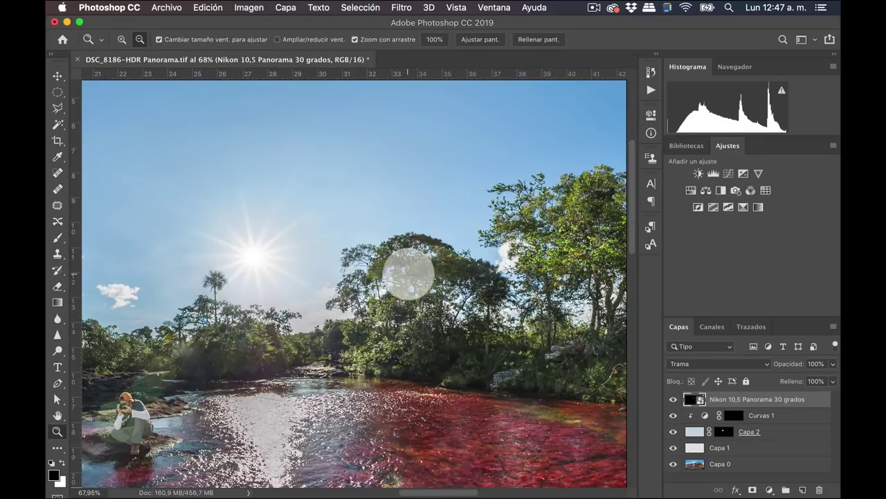
{"action": "left_click_drag", "start_coordinate": [409, 274], "coordinate": [349, 283]}
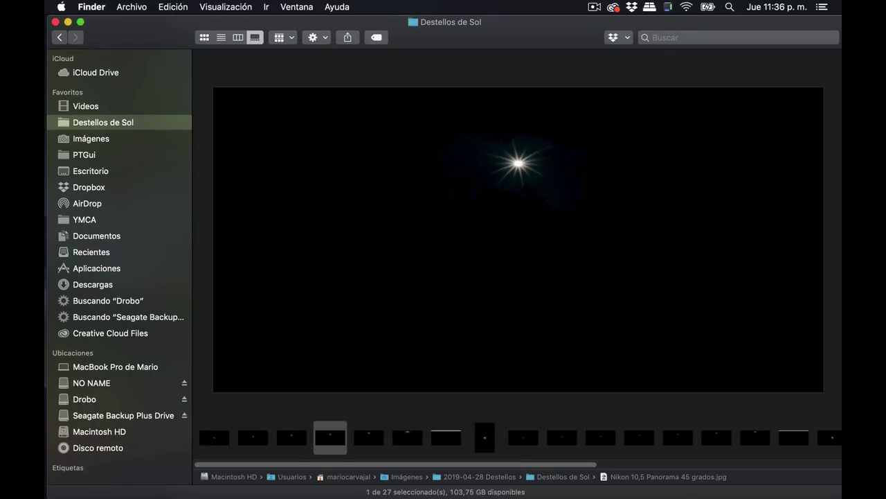
- Step through the Destellos de Sol flare images to Sigma 8 mm Panorama 90 grados
{"action": "key", "text": "Right"}
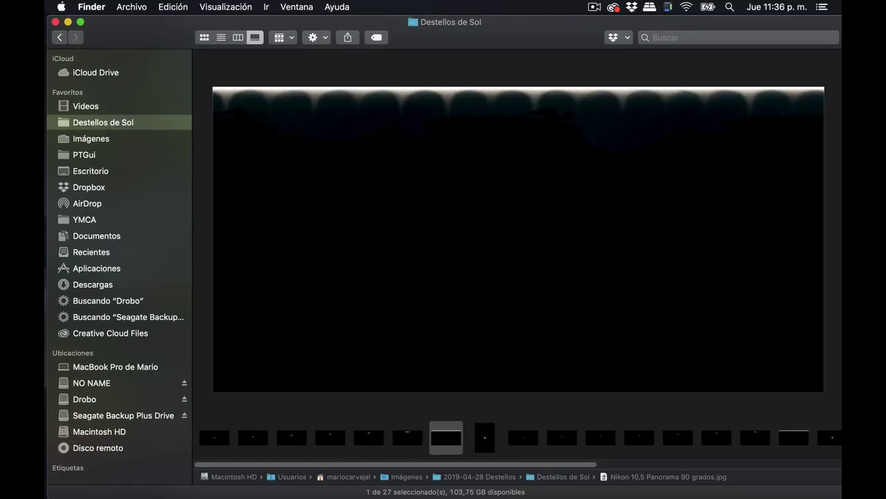
{"action": "key", "text": "Right"}
{"action": "key", "text": "Right"}
{"action": "key", "text": "Right"}
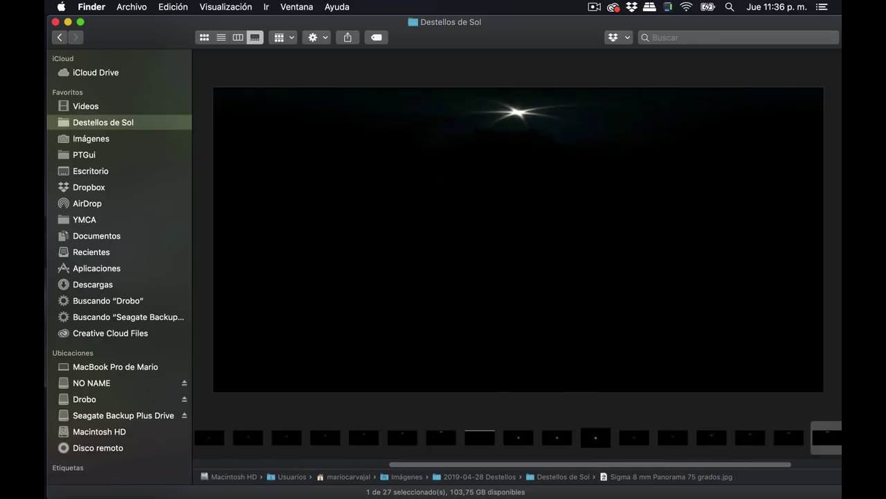
{"action": "key", "text": "Right"}
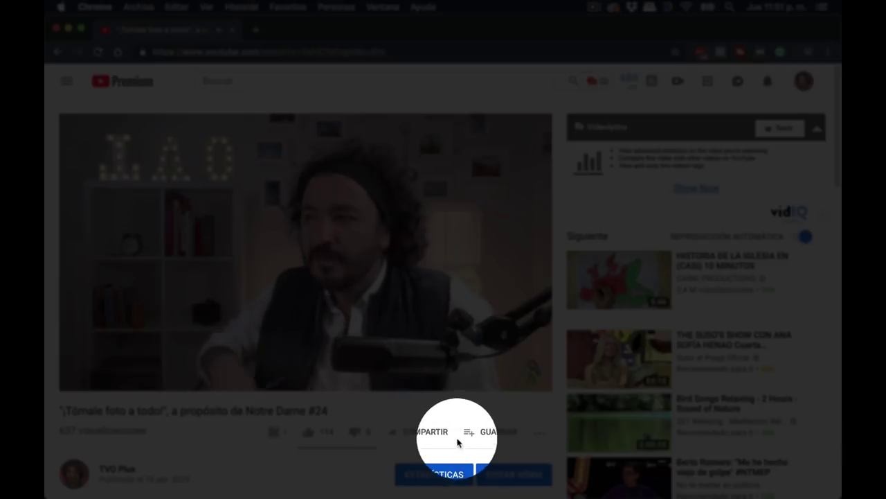
- Bring up the video's Save to playlist dialog with the GUARDAR button
{"action": "left_click", "coordinate": [492, 434]}
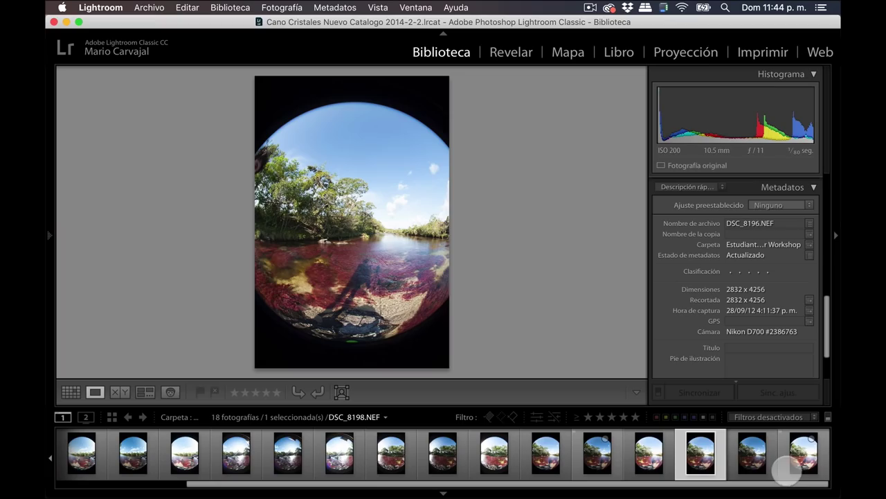
- Switch the Library to Grid view and scroll down to photos 16–18
{"action": "key", "text": "g"}
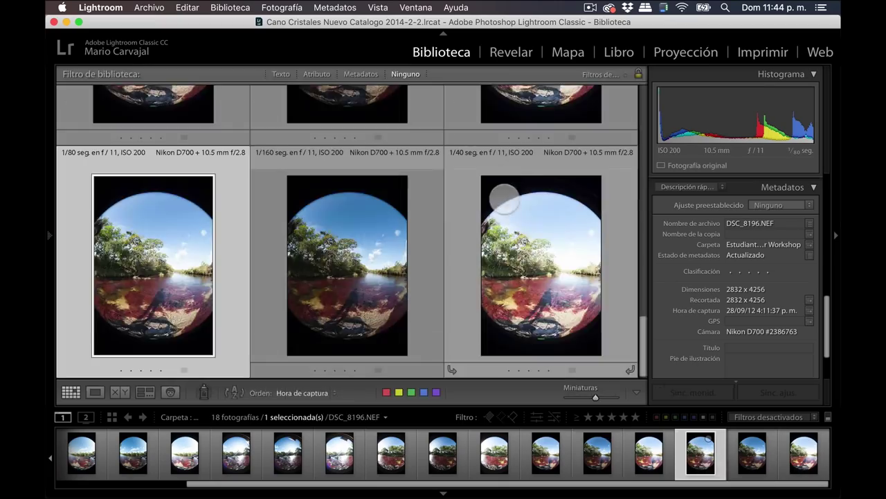
{"action": "mouse_move", "coordinate": [643, 329]}
{"action": "left_mouse_down"}
{"action": "mouse_move", "coordinate": [627, 90]}
{"action": "mouse_move", "coordinate": [629, 131]}
{"action": "left_mouse_up"}
{"action": "left_click_drag", "start_coordinate": [627, 159], "coordinate": [634, 303]}
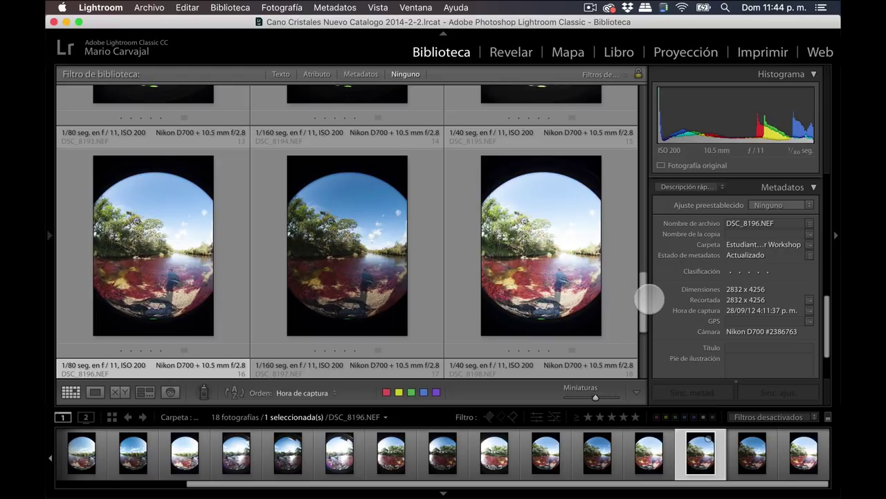
{"action": "left_click_drag", "start_coordinate": [642, 299], "coordinate": [630, 357]}
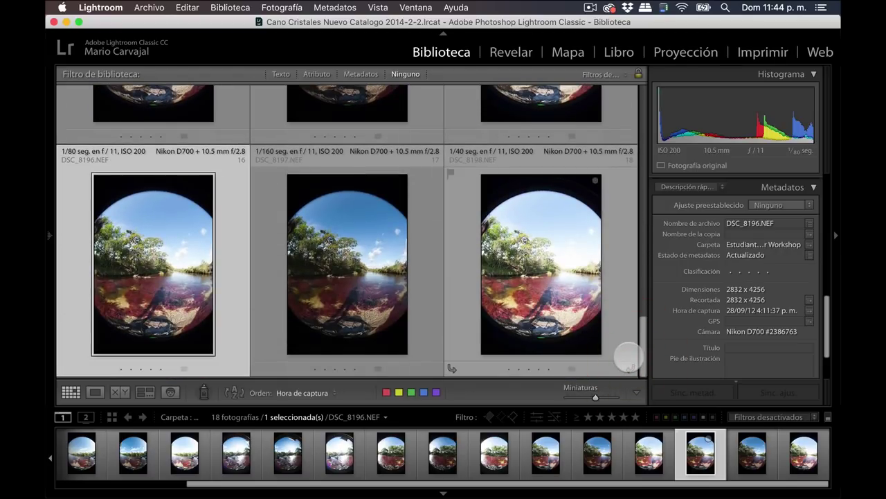
{"action": "mouse_move", "coordinate": [541, 263]}
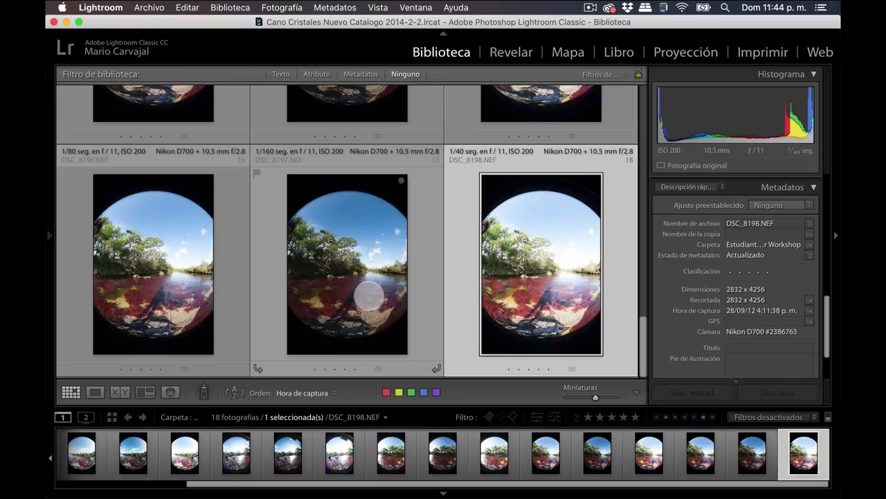
- Compare the fisheye shots DSC_8196, DSC_8197 and DSC_8198 by selecting each in turn
{"action": "left_click", "coordinate": [377, 295]}
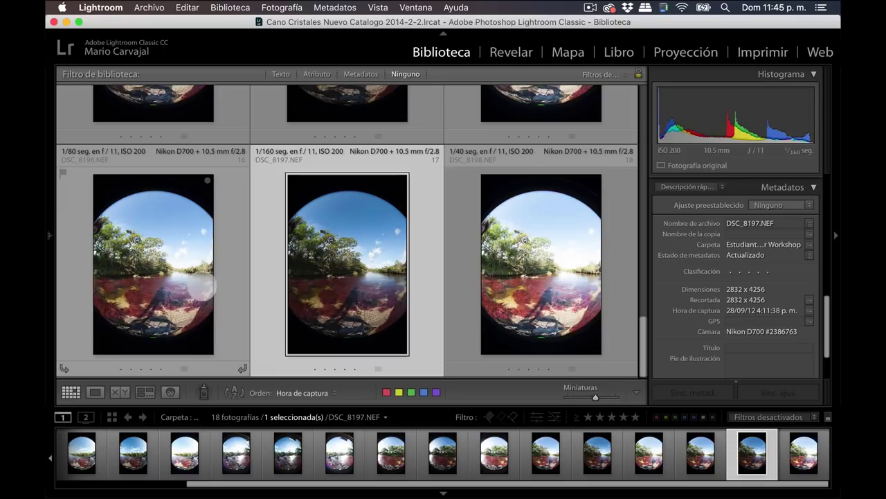
{"action": "left_click", "coordinate": [203, 280]}
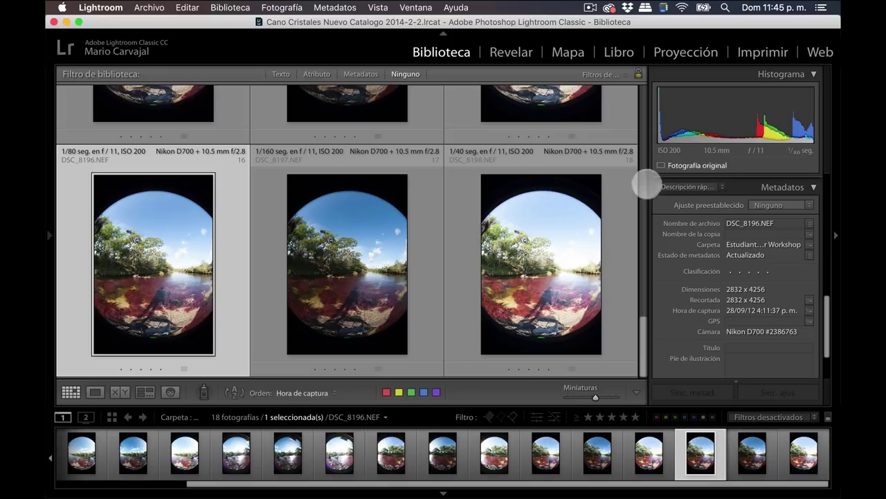
{"action": "key", "text": "Right"}
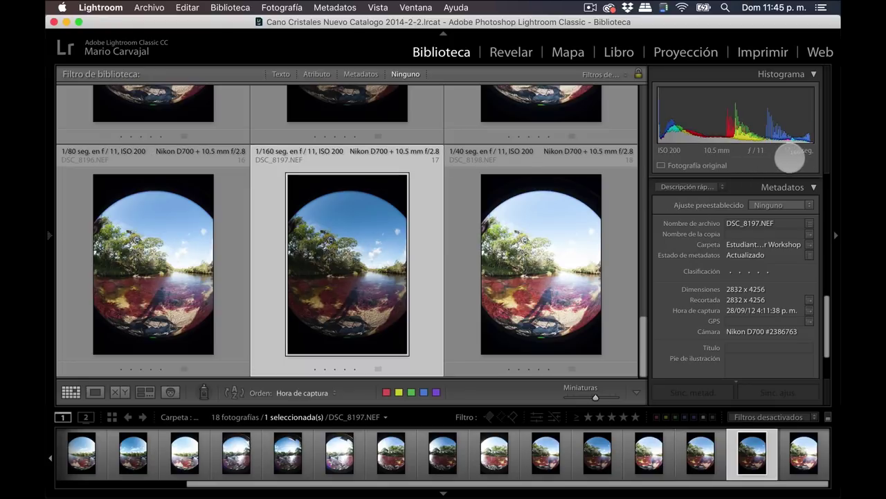
{"action": "mouse_move", "coordinate": [540, 263]}
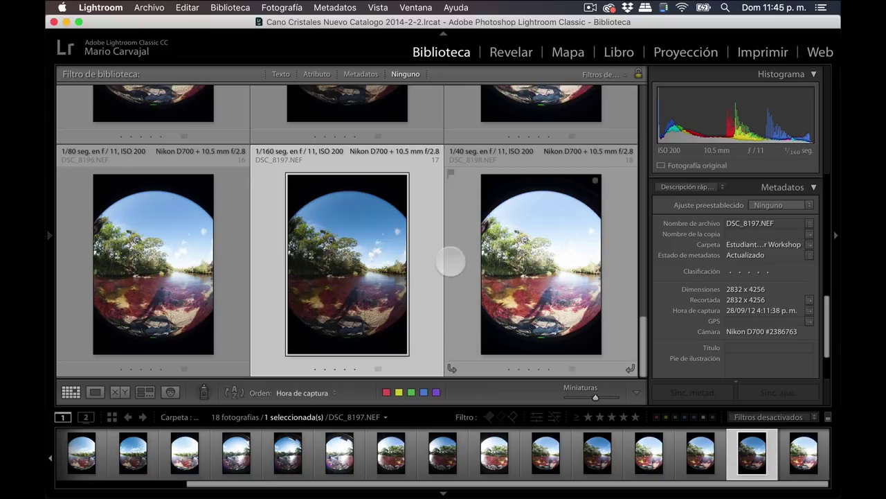
{"action": "left_click", "coordinate": [549, 257]}
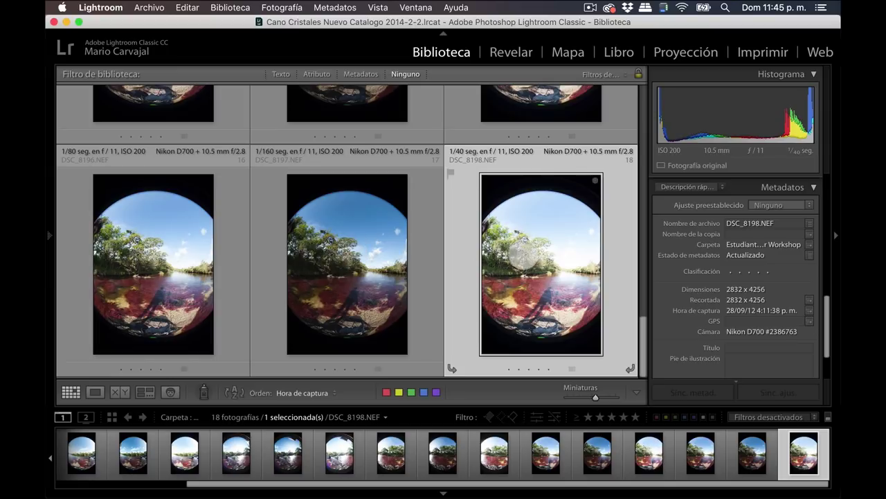
{"action": "left_click", "coordinate": [340, 258]}
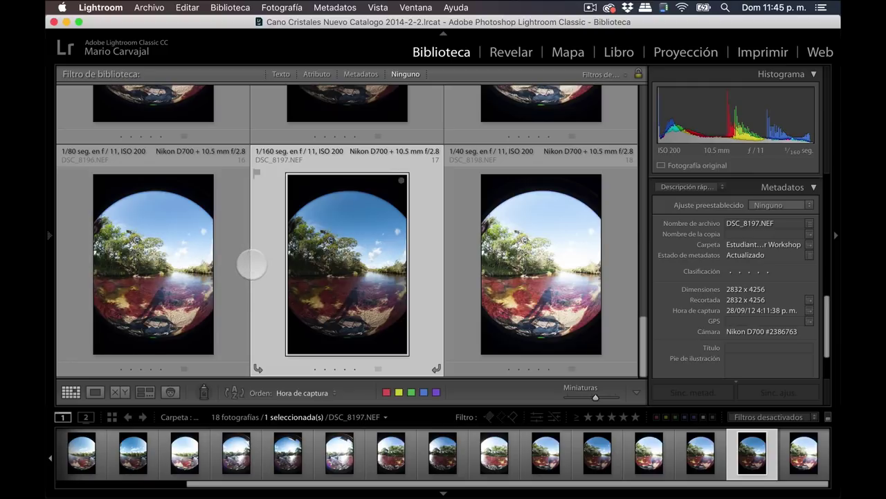
{"action": "left_click", "coordinate": [178, 259]}
{"action": "left_click", "coordinate": [346, 256]}
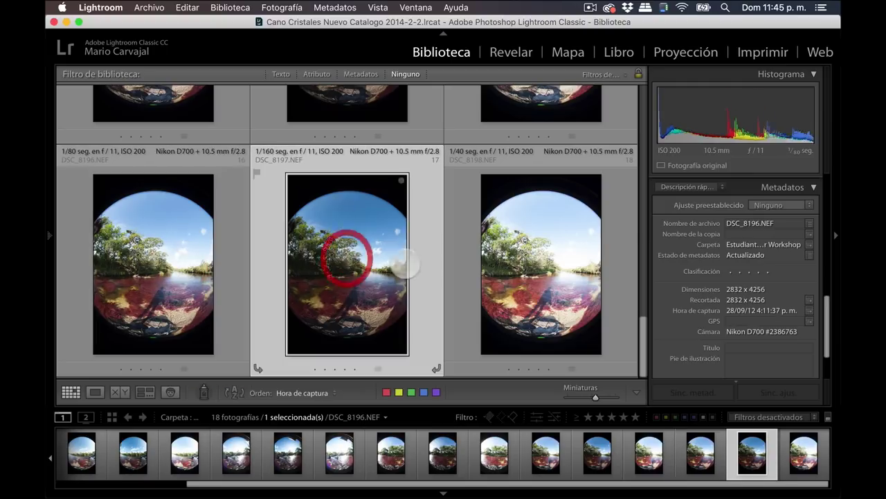
{"action": "left_click", "coordinate": [165, 269]}
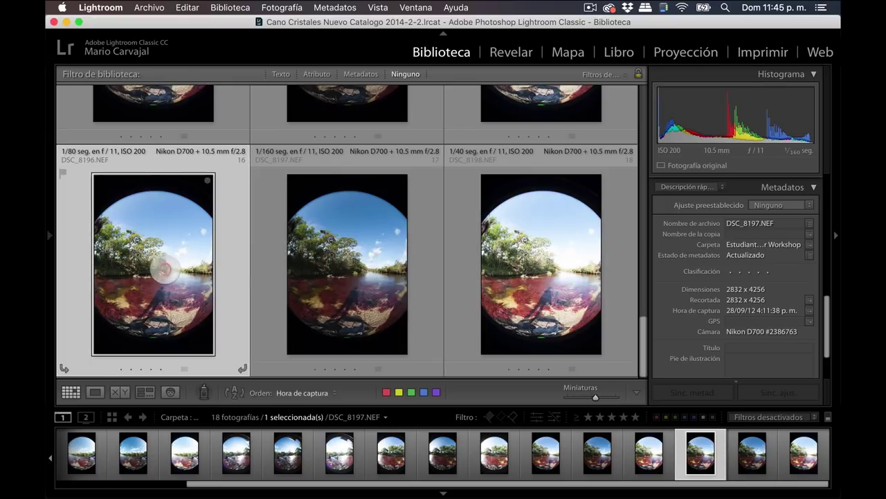
{"action": "left_click", "coordinate": [368, 260]}
{"action": "left_click", "coordinate": [512, 269]}
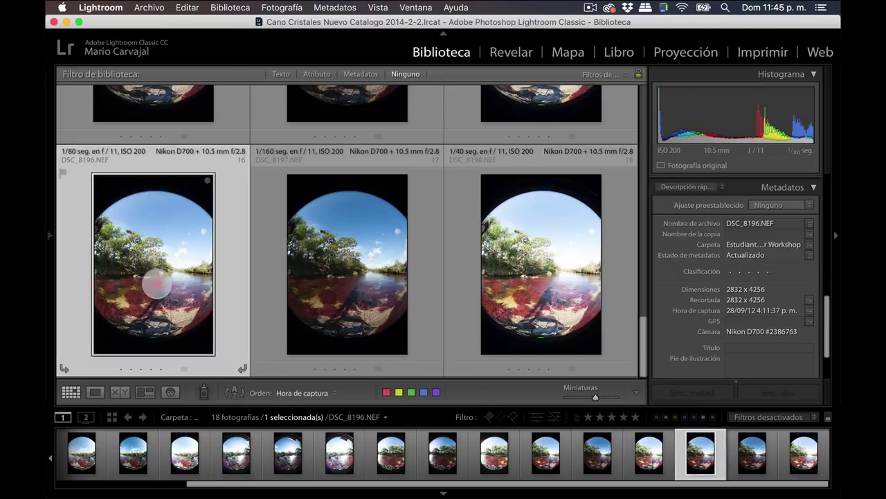
- Open DSC_8196 in Loupe and inspect the river's red plants at 1:1
{"action": "double_click", "coordinate": [158, 282]}
{"action": "left_click", "coordinate": [359, 280]}
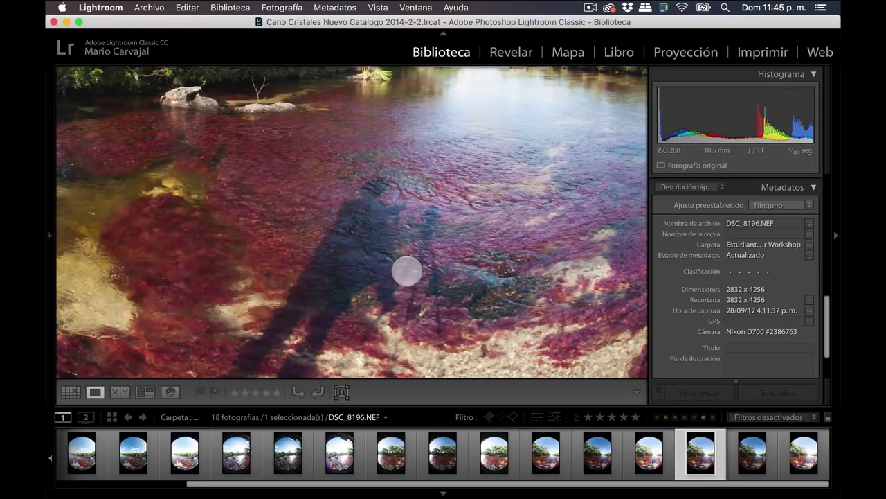
{"action": "left_click", "coordinate": [415, 265]}
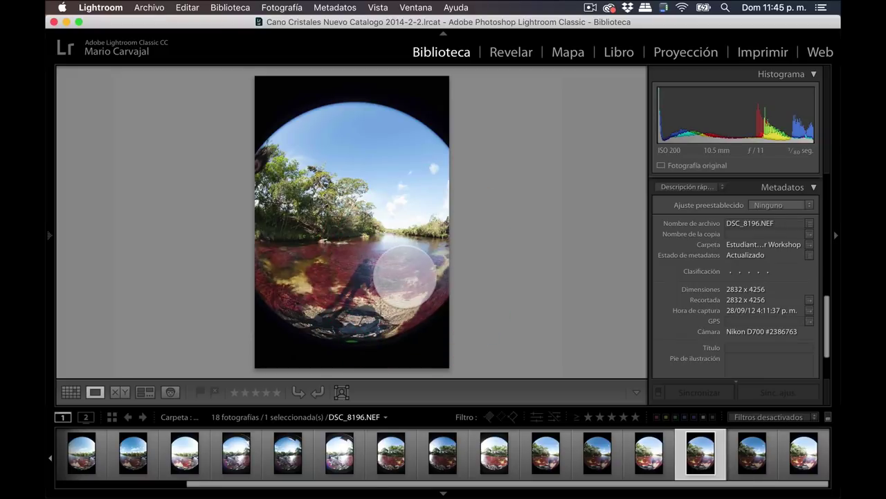
{"action": "left_click", "coordinate": [356, 270]}
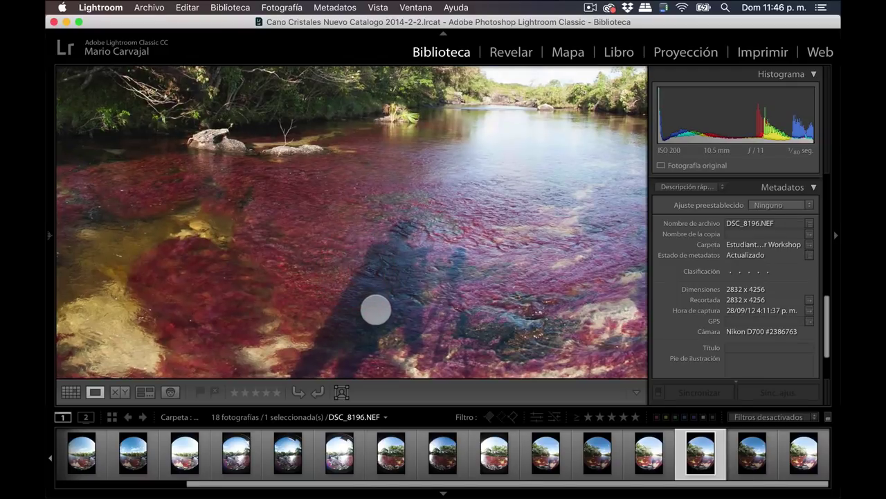
{"action": "left_click", "coordinate": [401, 285]}
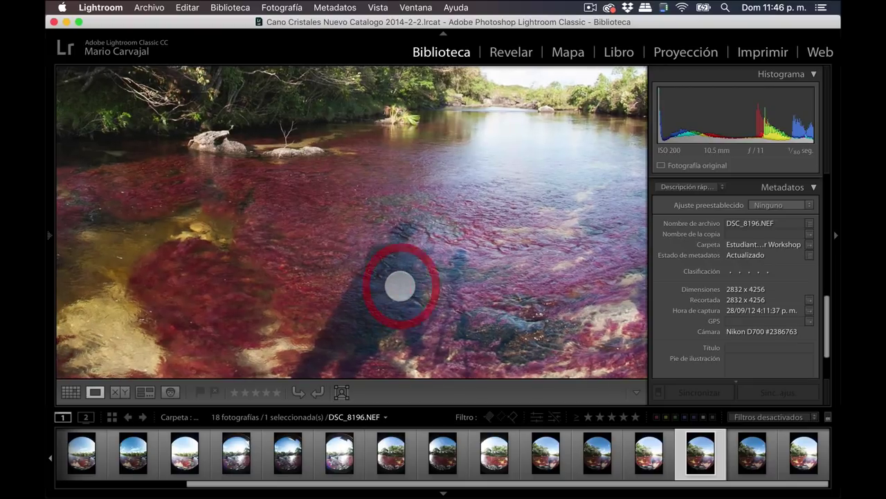
{"action": "key", "text": "g"}
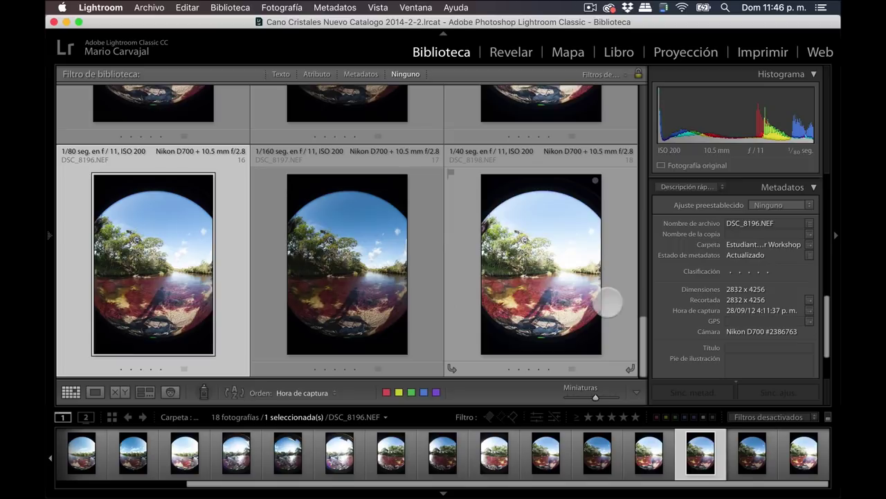
- Open DSC_8193.NEF from the grid and zoom in on the red riverbed
{"action": "scroll", "coordinate": [643, 320], "scroll_direction": "up", "scroll_amount": 1}
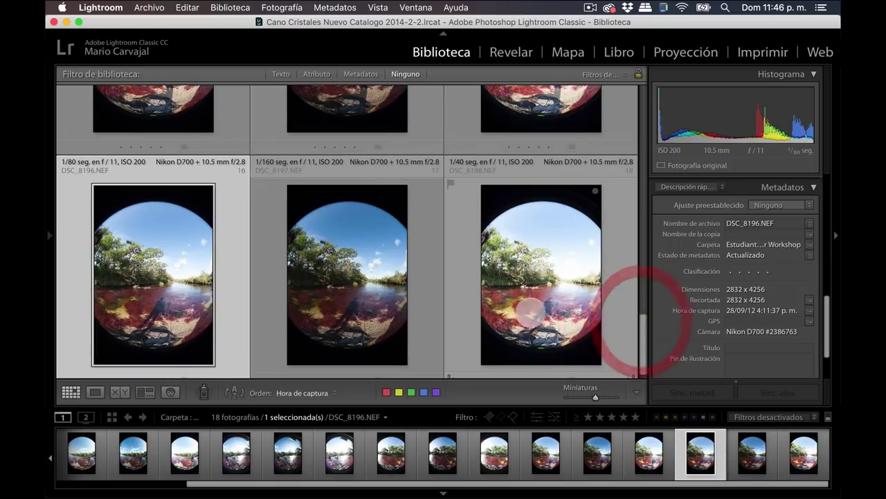
{"action": "double_click", "coordinate": [160, 286]}
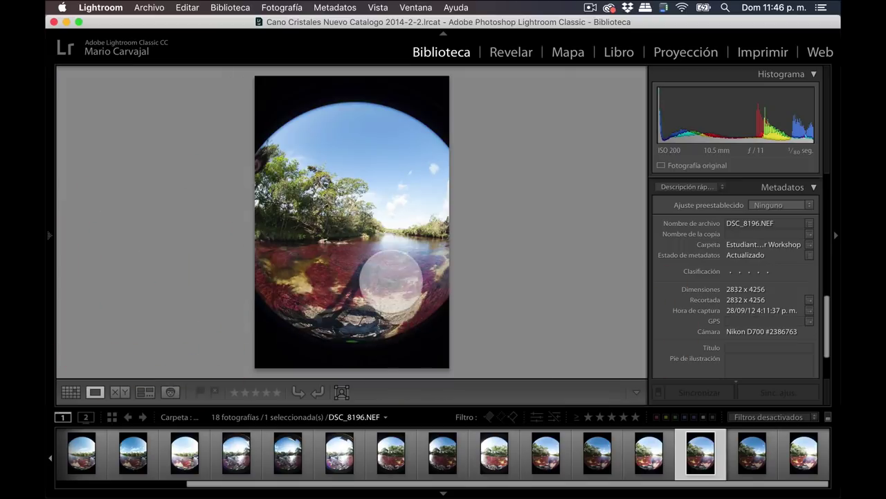
{"action": "key", "text": "g"}
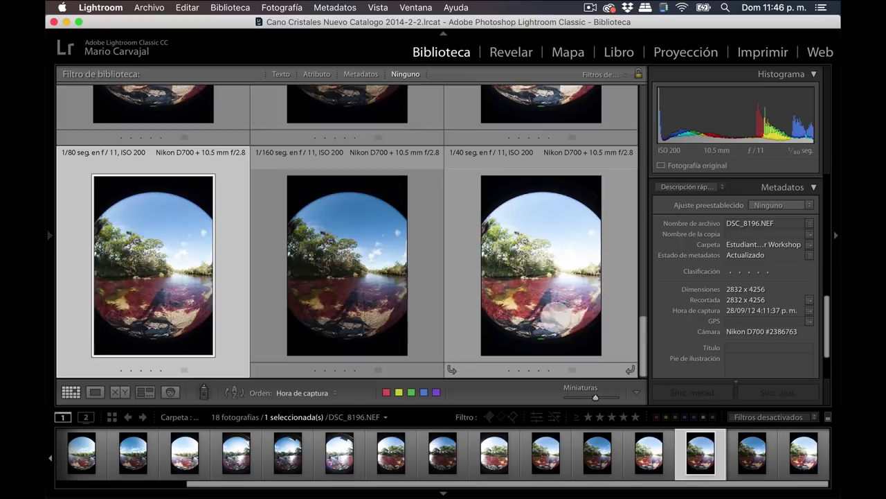
{"action": "left_click_drag", "start_coordinate": [641, 326], "coordinate": [639, 307]}
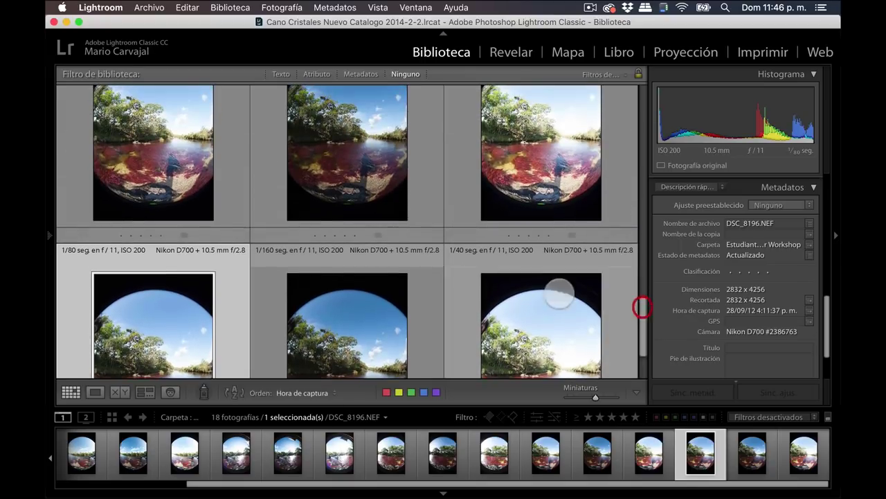
{"action": "double_click", "coordinate": [169, 151]}
{"action": "left_click", "coordinate": [375, 206]}
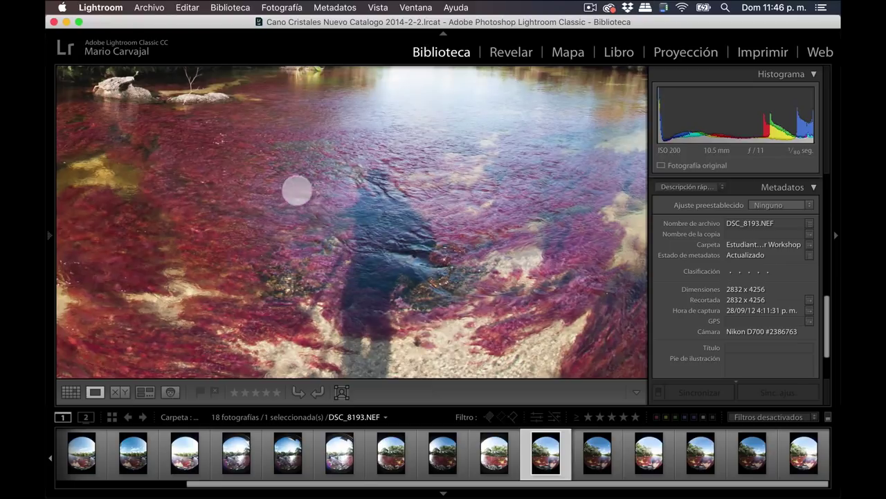
- Step through DSC_8198 to DSC_8193, checking DSC_8193's riverbed at 1:1
{"action": "left_click", "coordinate": [373, 276]}
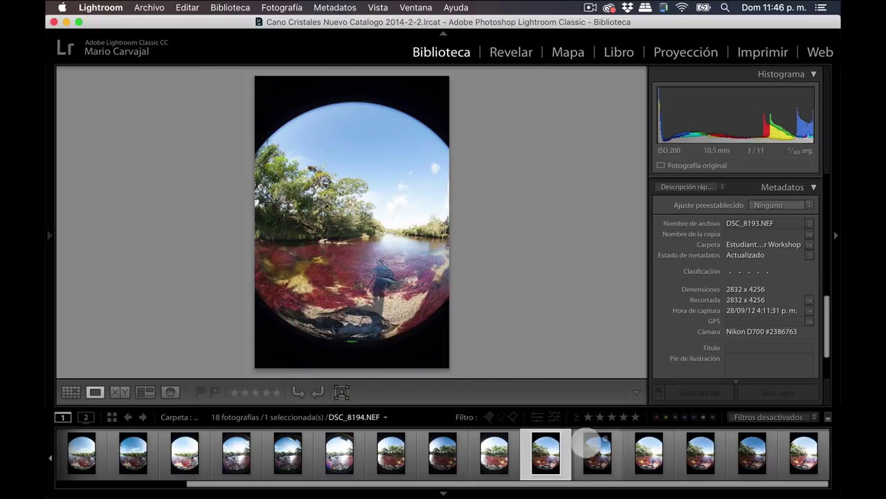
{"action": "left_click", "coordinate": [803, 454]}
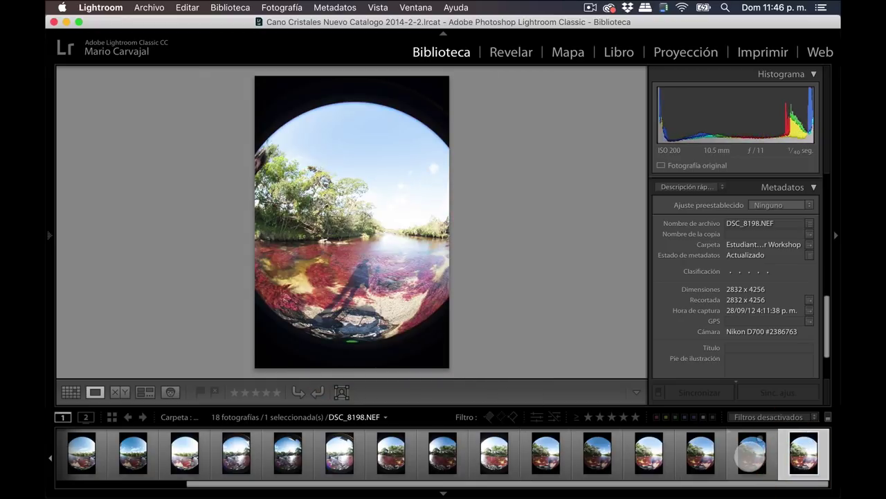
{"action": "left_click", "coordinate": [751, 454]}
{"action": "left_click", "coordinate": [698, 454]}
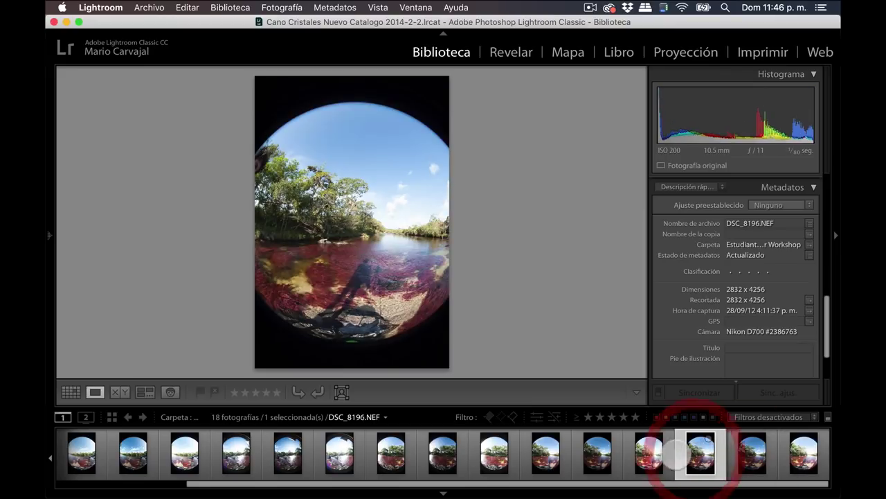
{"action": "left_click", "coordinate": [647, 453]}
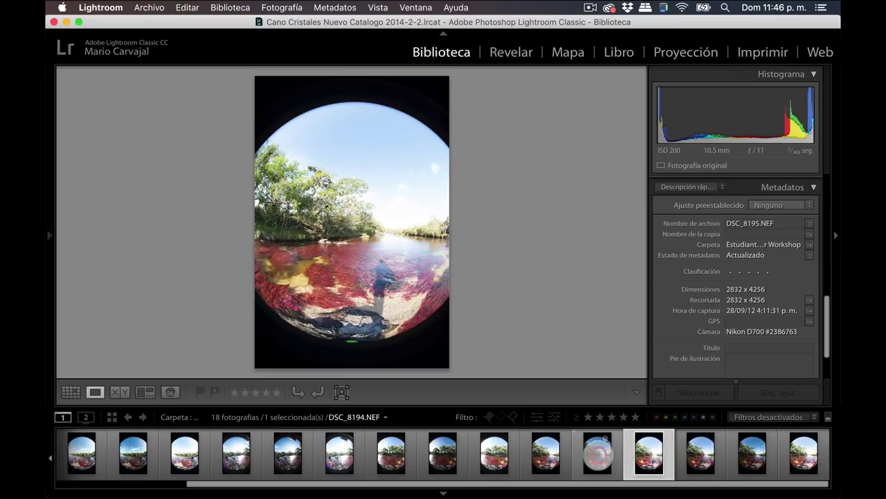
{"action": "key", "text": "Left"}
{"action": "key", "text": "Left"}
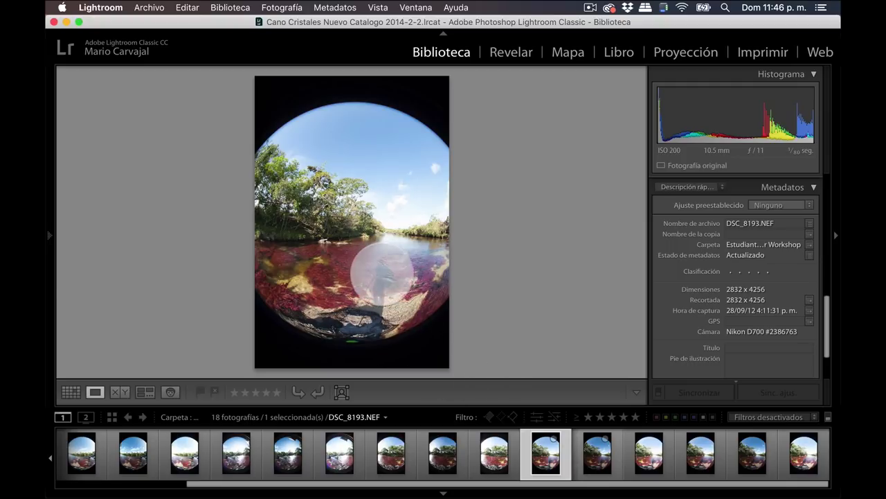
{"action": "left_click", "coordinate": [382, 273]}
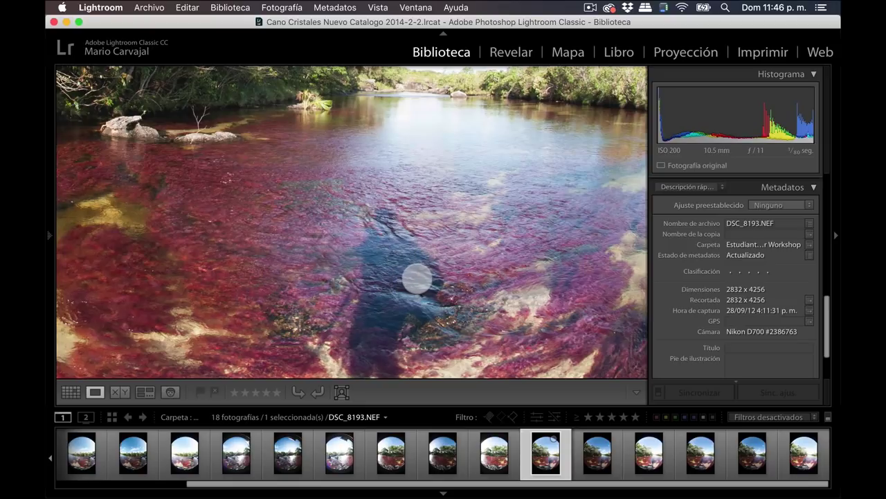
{"action": "left_click", "coordinate": [414, 278]}
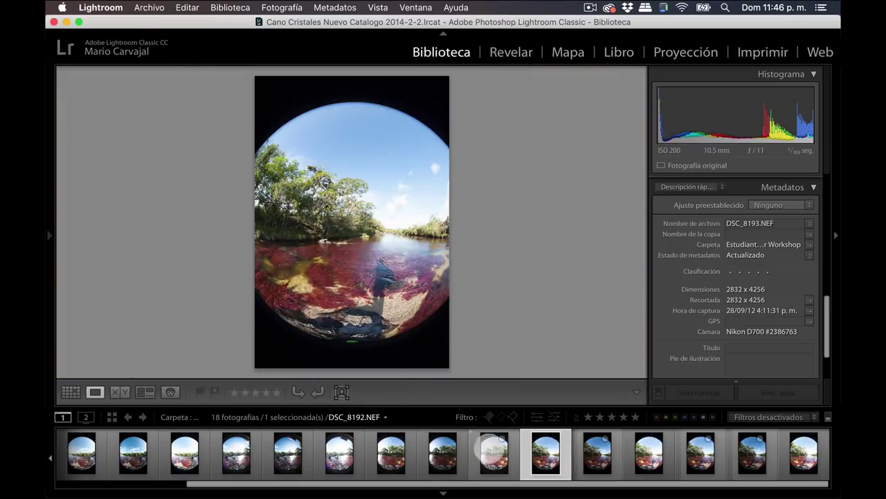
- Move through DSC_8192 to DSC_8190 and inspect DSC_8190's edge flare at 1:1
{"action": "left_click", "coordinate": [493, 451]}
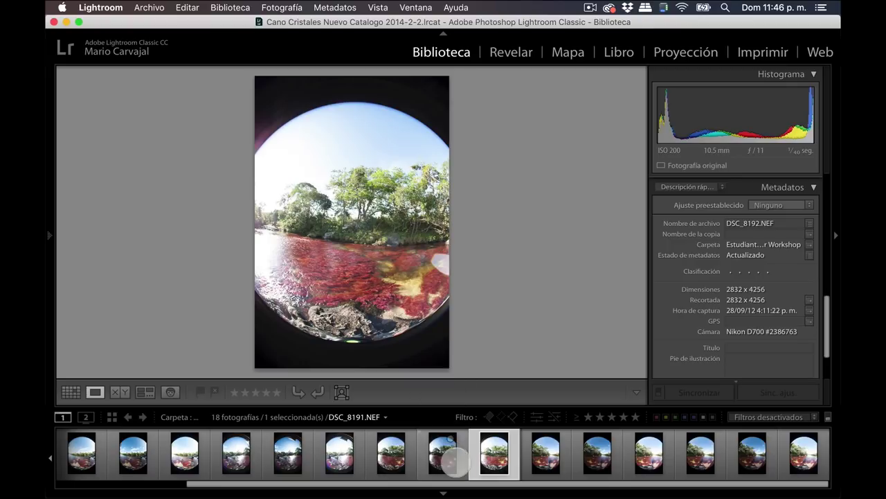
{"action": "left_click", "coordinate": [443, 452]}
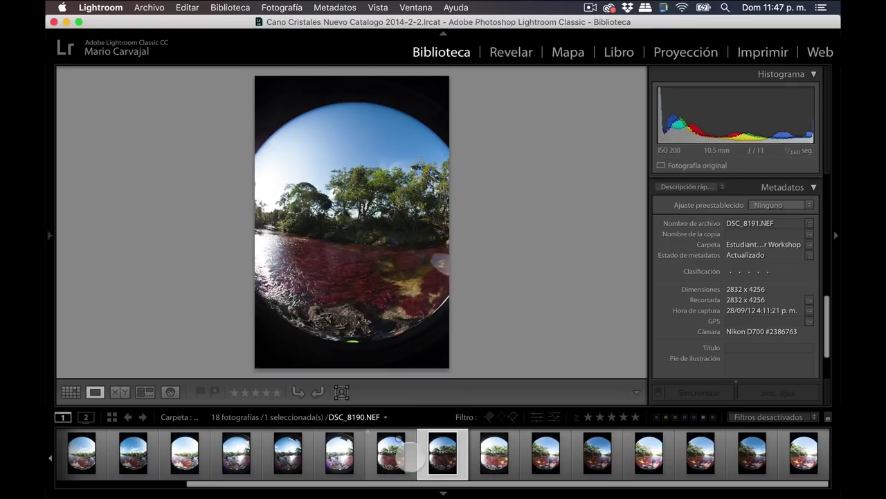
{"action": "left_click", "coordinate": [396, 450]}
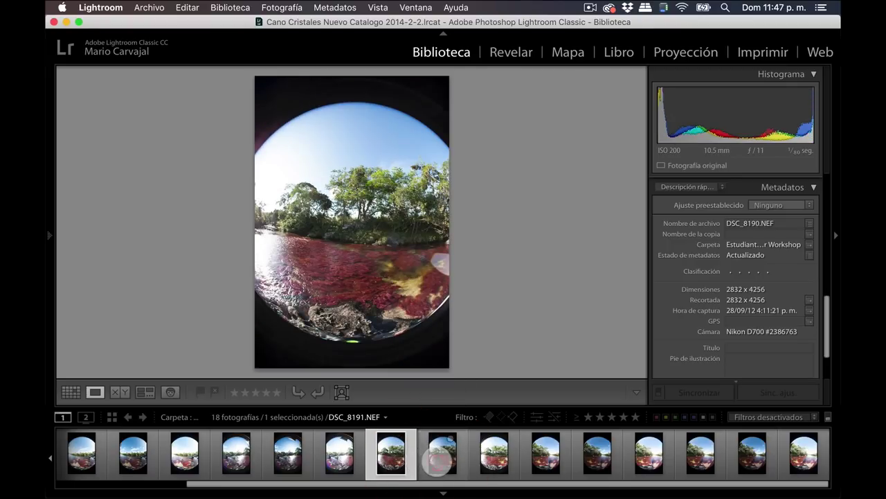
{"action": "left_click", "coordinate": [439, 459]}
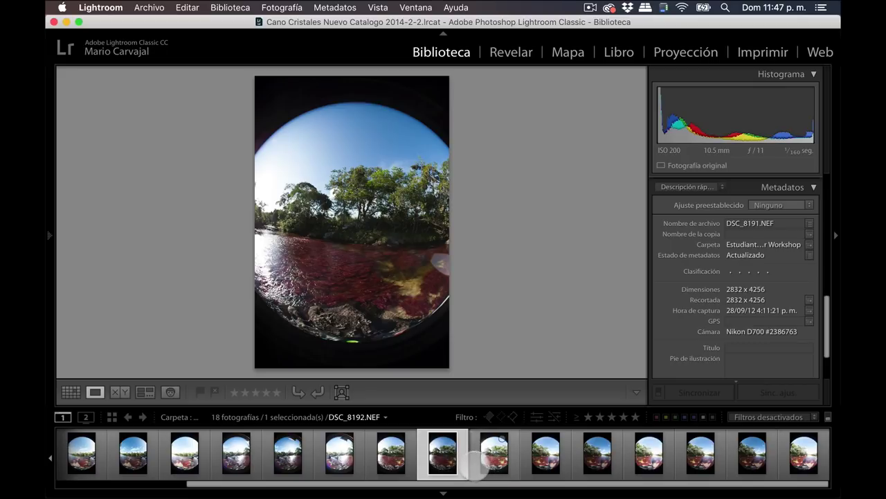
{"action": "left_click", "coordinate": [391, 454]}
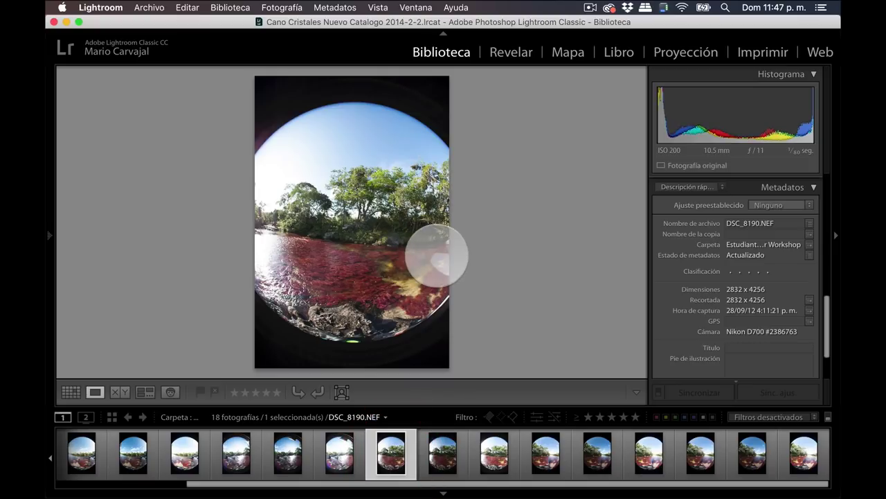
{"action": "left_click", "coordinate": [440, 267]}
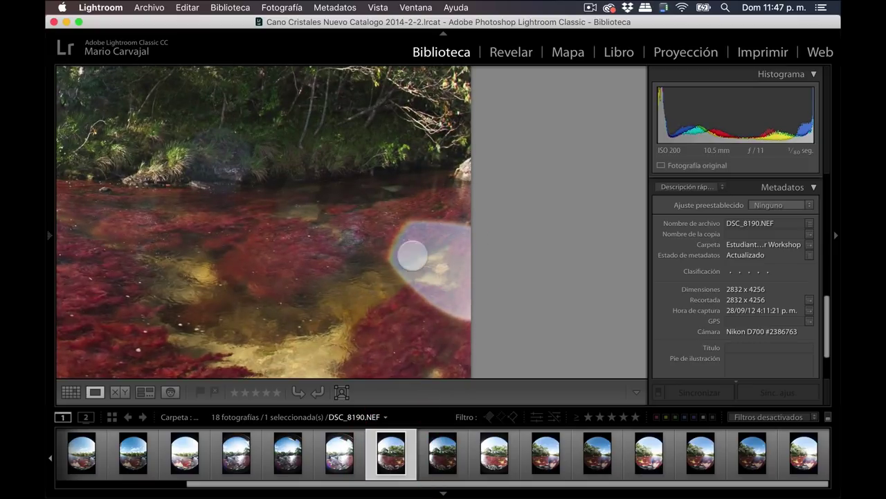
{"action": "left_click", "coordinate": [303, 275]}
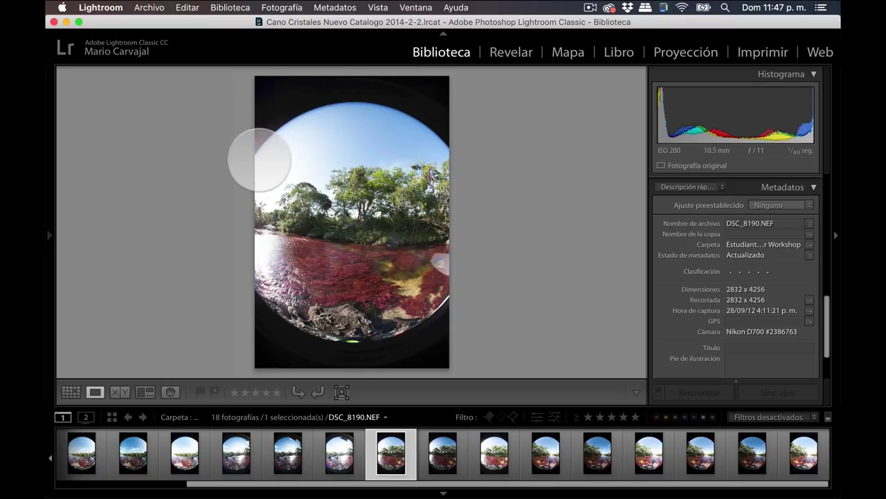
{"action": "left_click", "coordinate": [447, 239]}
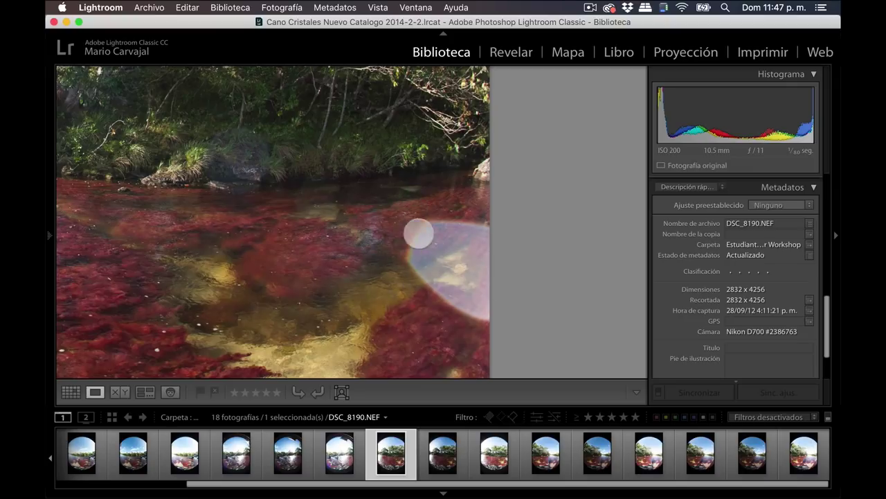
{"action": "left_click", "coordinate": [430, 256]}
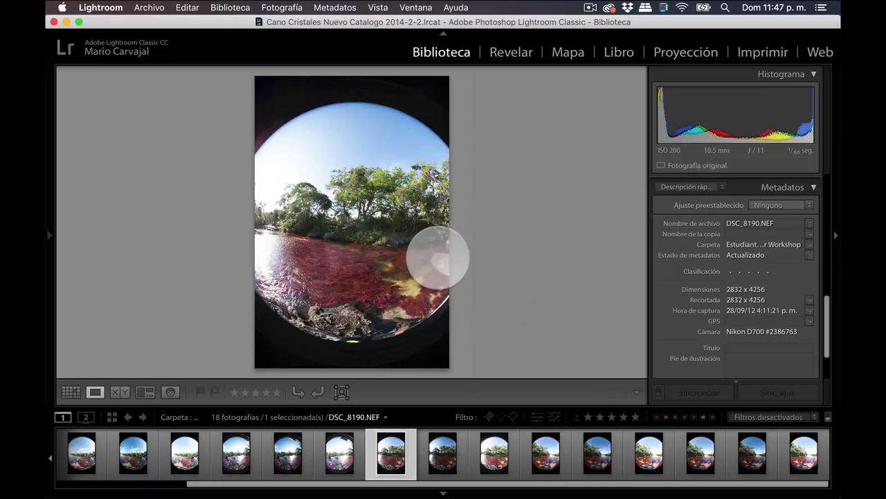
- Compare DSC_8187 to DSC_8189 and finish on DSC_8188 in Fit view
{"action": "left_click", "coordinate": [337, 457]}
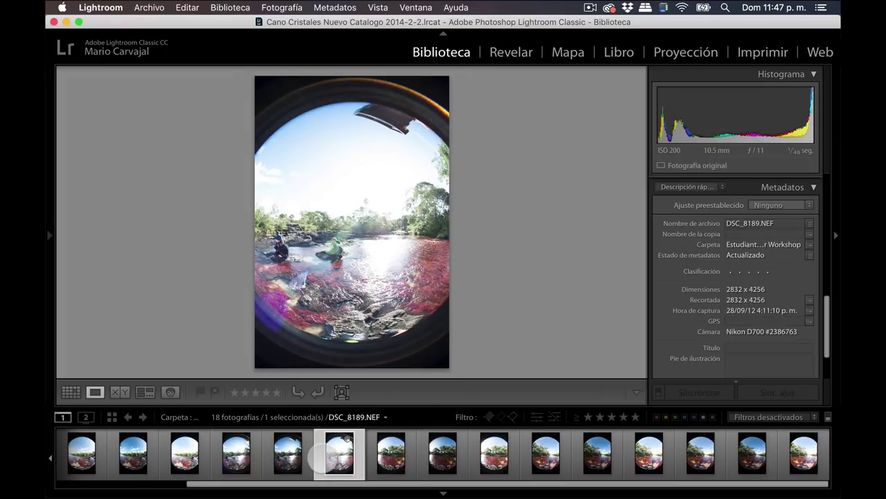
{"action": "left_click", "coordinate": [235, 457]}
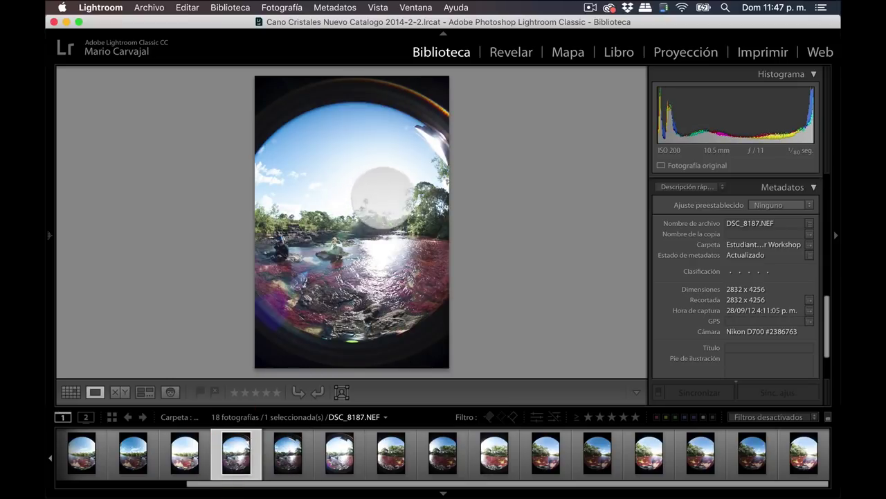
{"action": "left_click", "coordinate": [281, 453]}
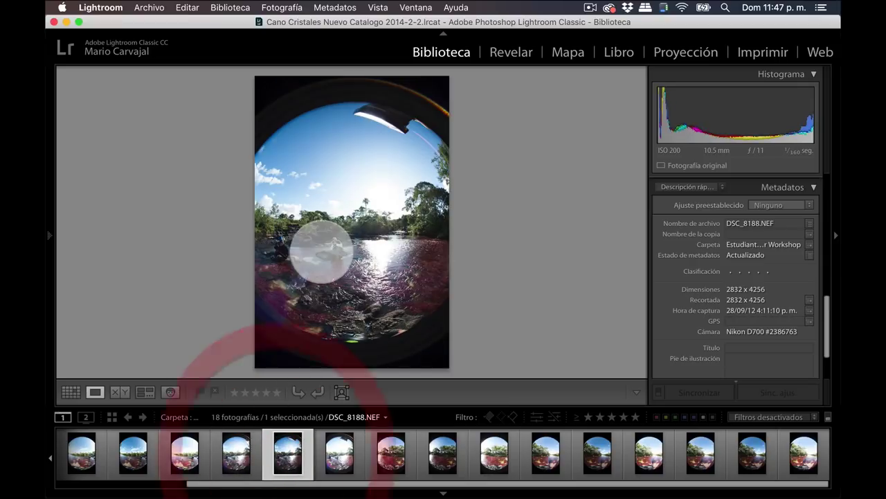
{"action": "left_click", "coordinate": [336, 452]}
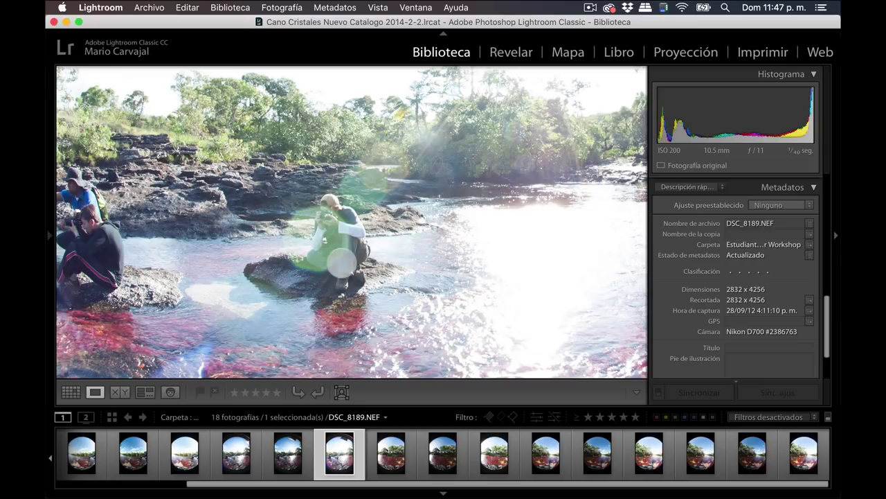
{"action": "left_click", "coordinate": [284, 457]}
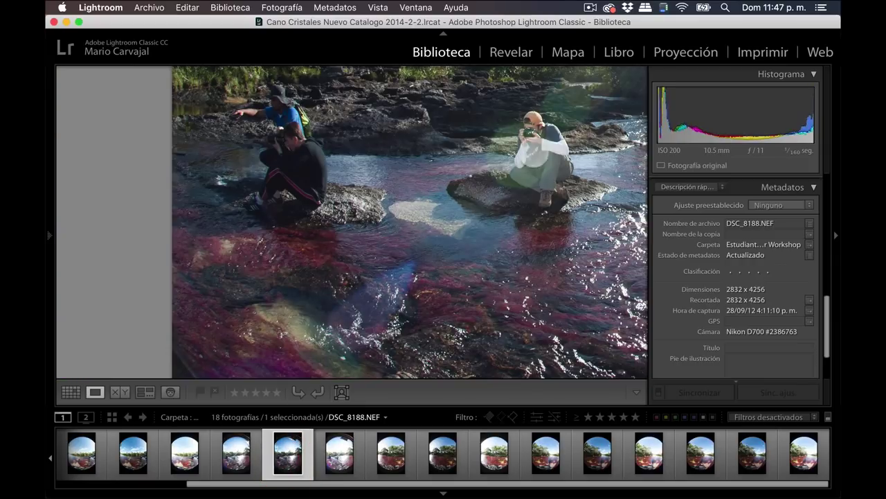
{"action": "left_click", "coordinate": [436, 244]}
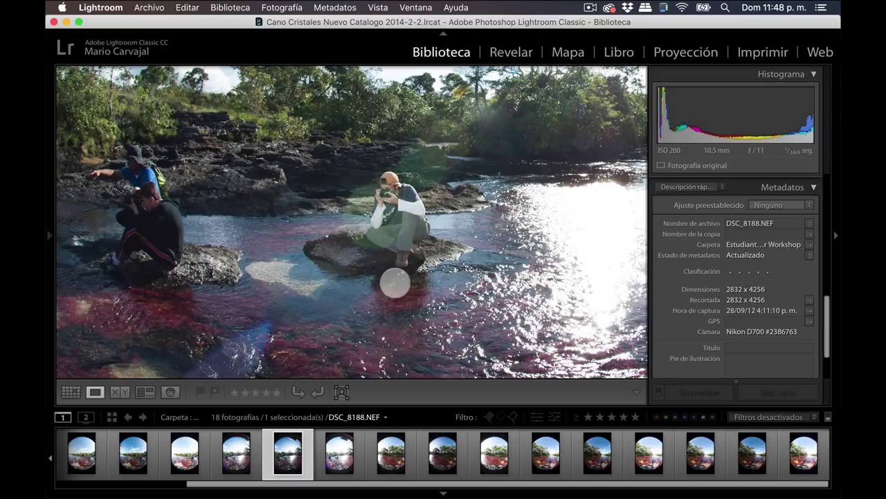
{"action": "left_click", "coordinate": [395, 282]}
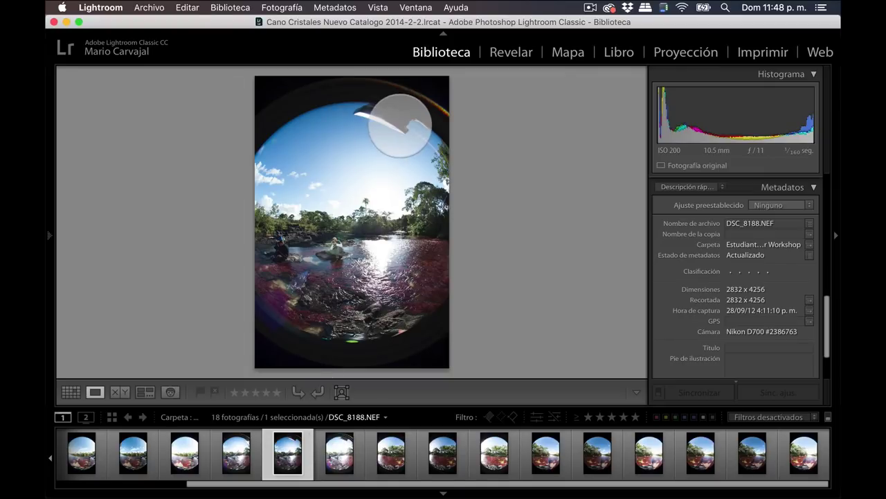
{"action": "left_click", "coordinate": [377, 104]}
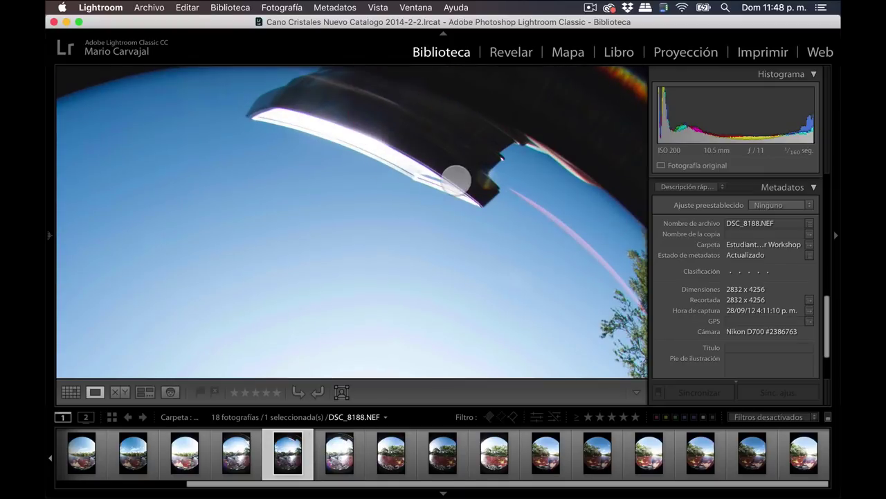
{"action": "left_click_drag", "start_coordinate": [382, 152], "coordinate": [404, 167]}
{"action": "left_click", "coordinate": [414, 172]}
{"action": "left_click", "coordinate": [336, 241]}
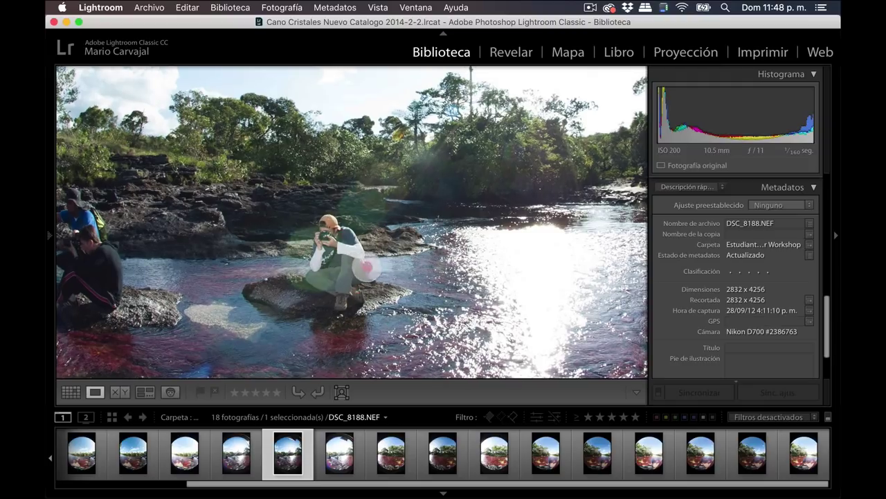
{"action": "left_click", "coordinate": [366, 268]}
{"action": "left_click", "coordinate": [378, 219]}
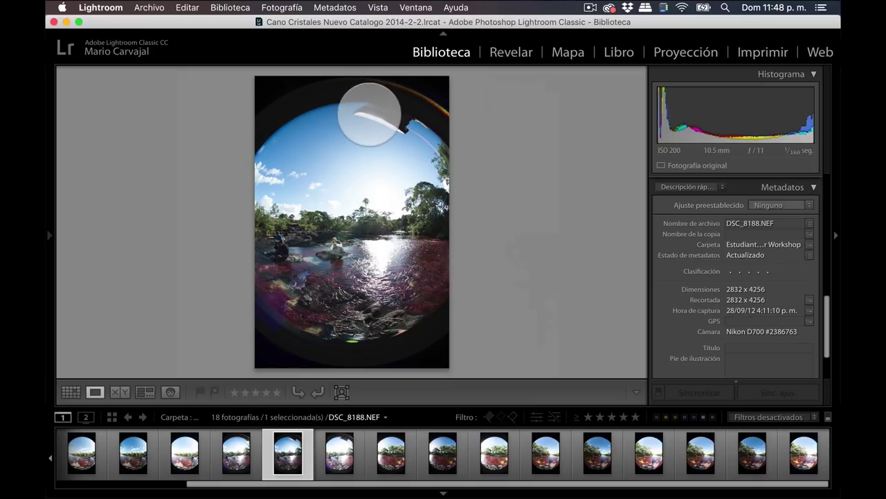
{"action": "left_click", "coordinate": [384, 112]}
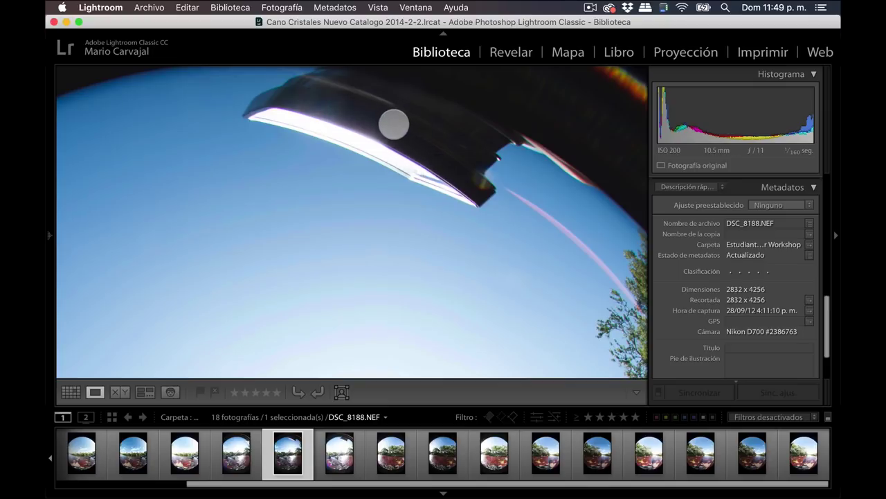
{"action": "left_click_drag", "start_coordinate": [394, 127], "coordinate": [415, 137]}
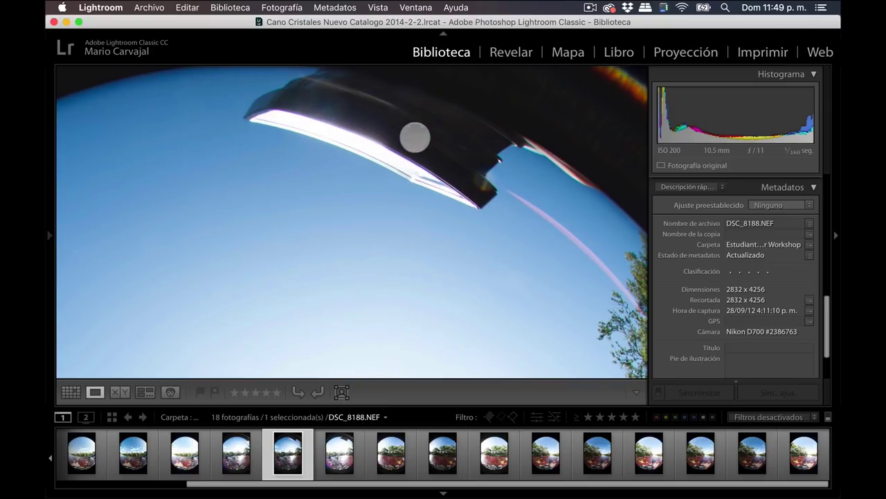
{"action": "left_click", "coordinate": [414, 136]}
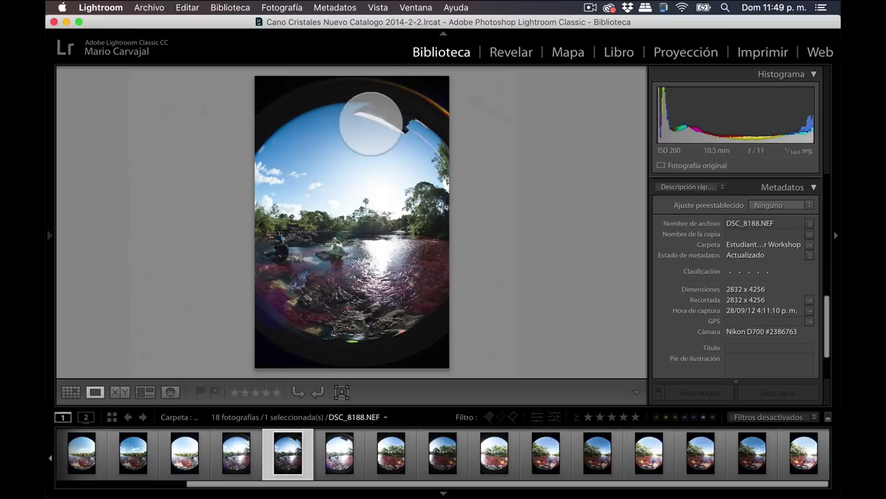
- Step back through DSC_8187 to DSC_8184 and zoom in on the people in the river
{"action": "left_click", "coordinate": [237, 454]}
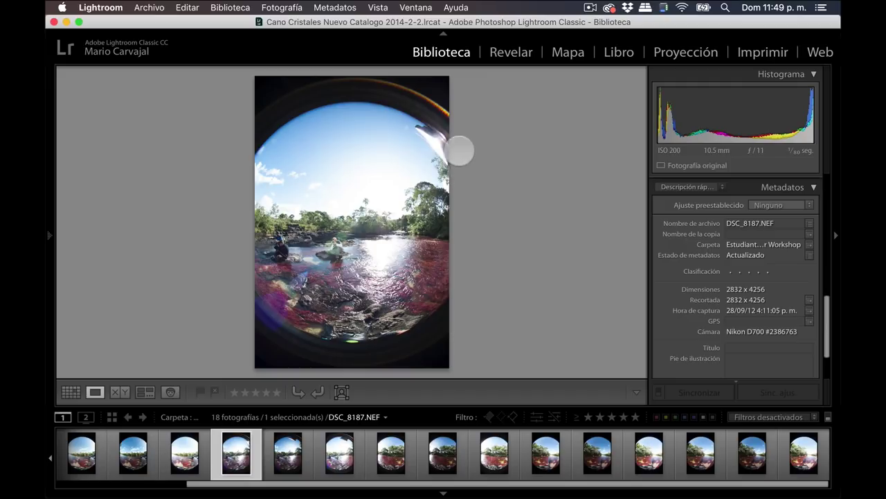
{"action": "left_click", "coordinate": [185, 454]}
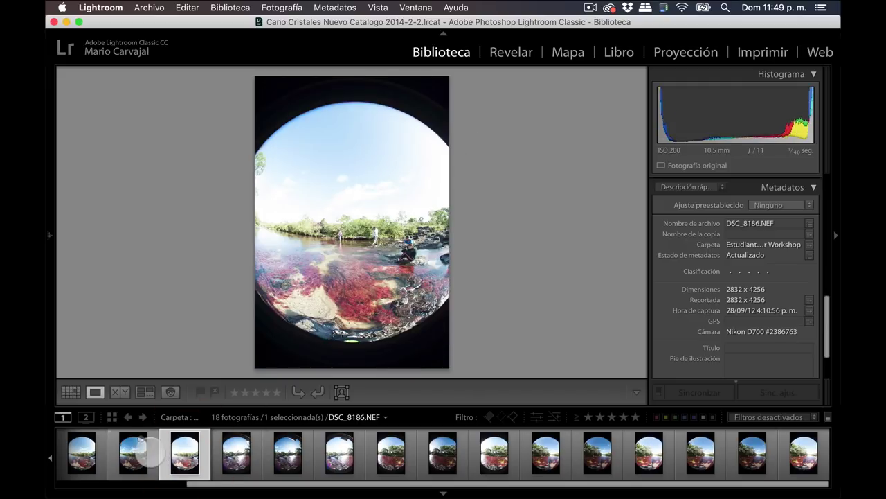
{"action": "left_click", "coordinate": [121, 454]}
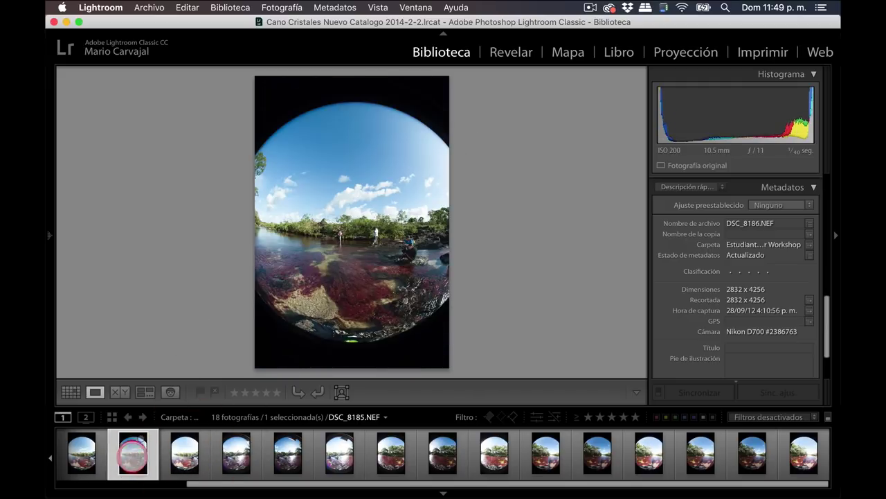
{"action": "left_click", "coordinate": [50, 457]}
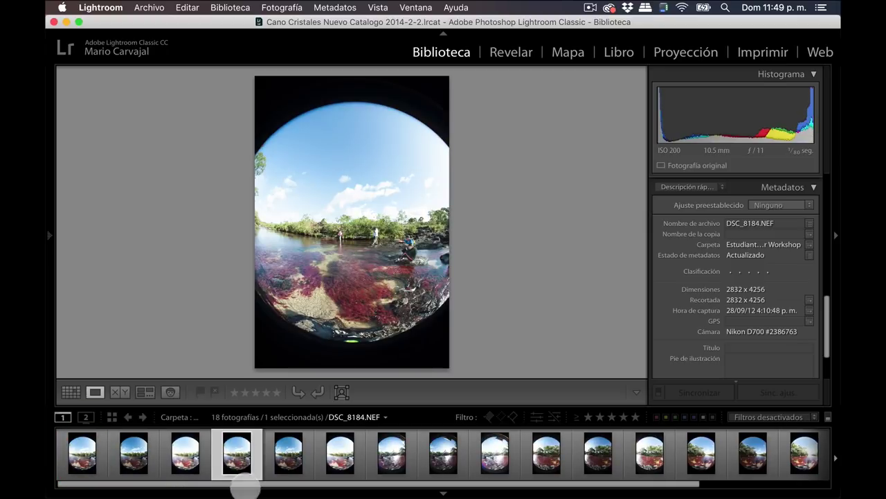
{"action": "left_click", "coordinate": [395, 251]}
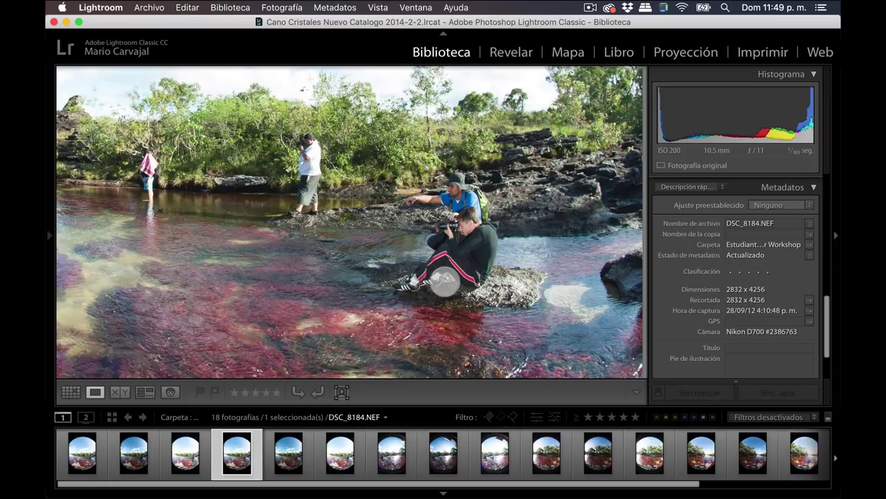
{"action": "left_click", "coordinate": [457, 289]}
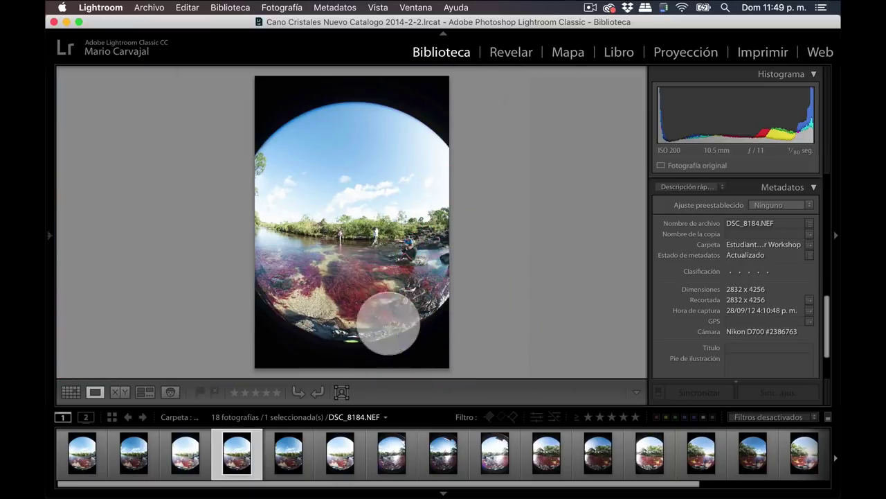
- Compare DSC_8183 and DSC_8184 up close, then finish on DSC_8181.NEF
{"action": "left_click", "coordinate": [134, 454]}
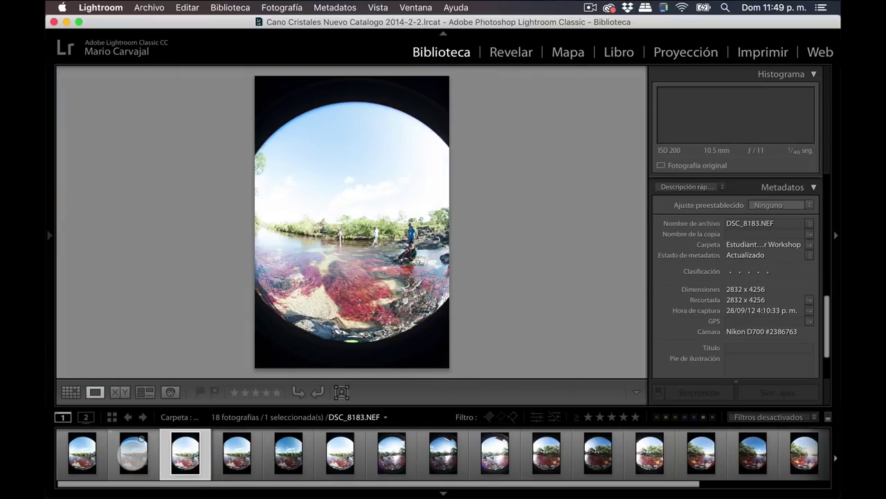
{"action": "left_click", "coordinate": [82, 453]}
{"action": "left_click", "coordinate": [134, 457]}
{"action": "left_click", "coordinate": [184, 454]}
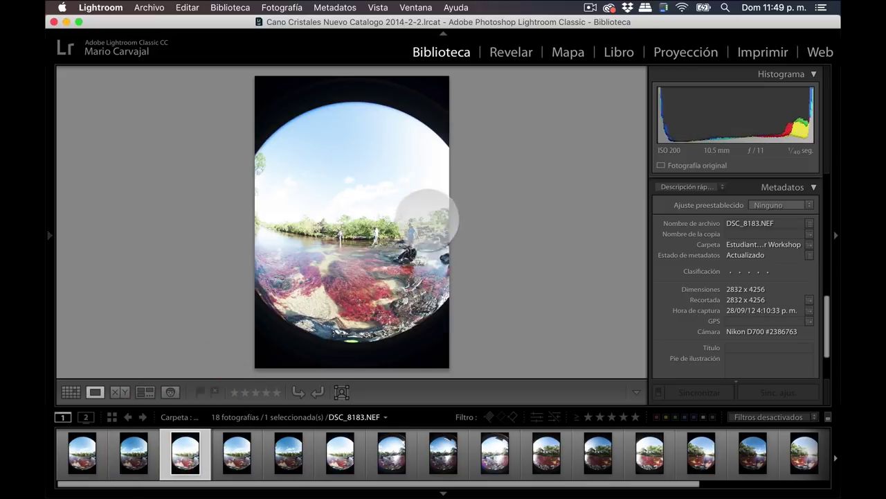
{"action": "left_click", "coordinate": [412, 232]}
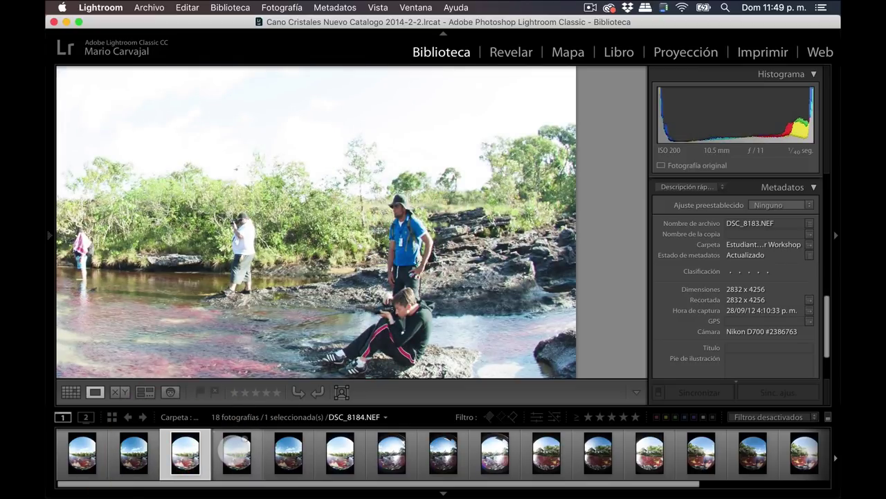
{"action": "left_click", "coordinate": [237, 451]}
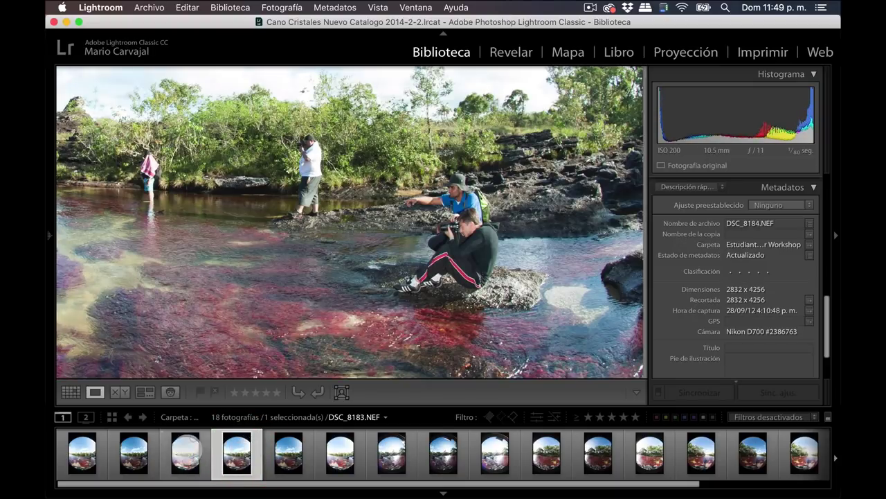
{"action": "left_click", "coordinate": [186, 451]}
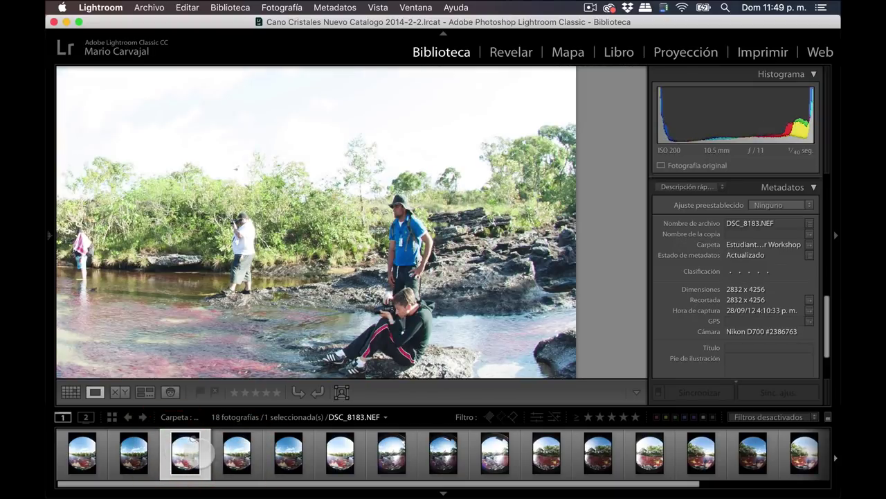
{"action": "left_click", "coordinate": [237, 453]}
{"action": "left_click", "coordinate": [197, 452]}
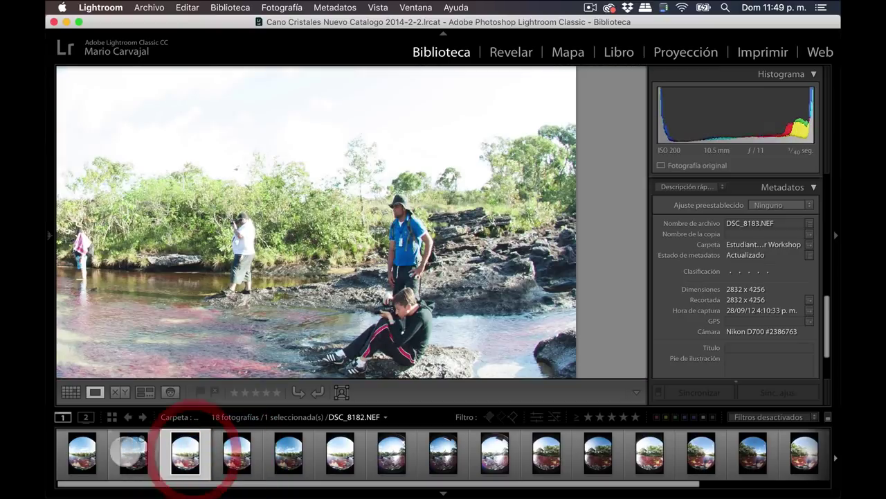
{"action": "left_click", "coordinate": [82, 454]}
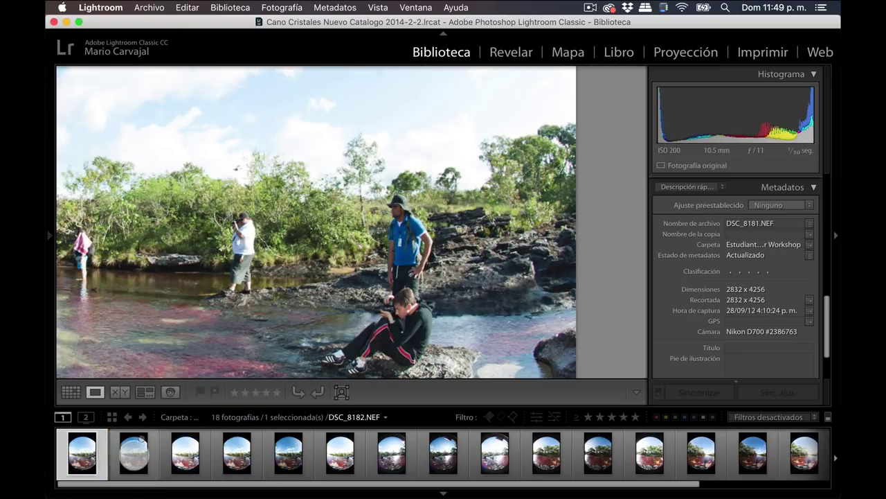
- Select the first three photos in Grid view and move them into the dia 1 folder
{"action": "key", "text": "g"}
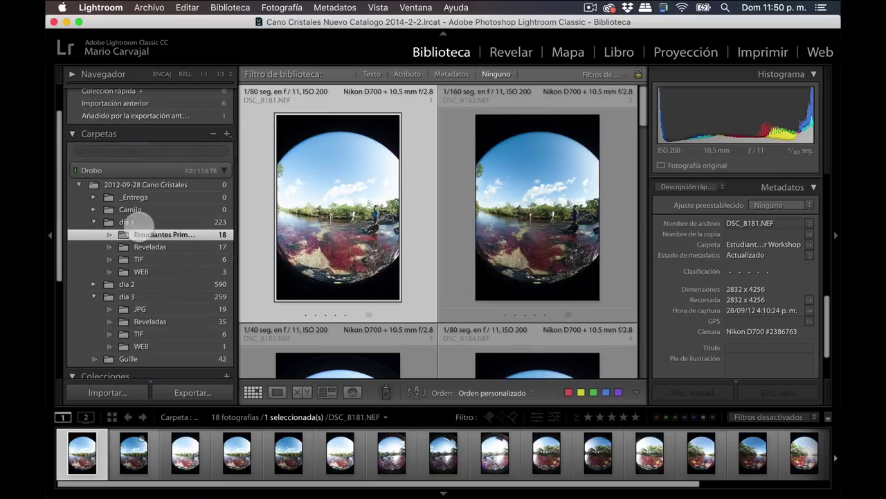
{"action": "left_click", "coordinate": [530, 228], "text": "shift"}
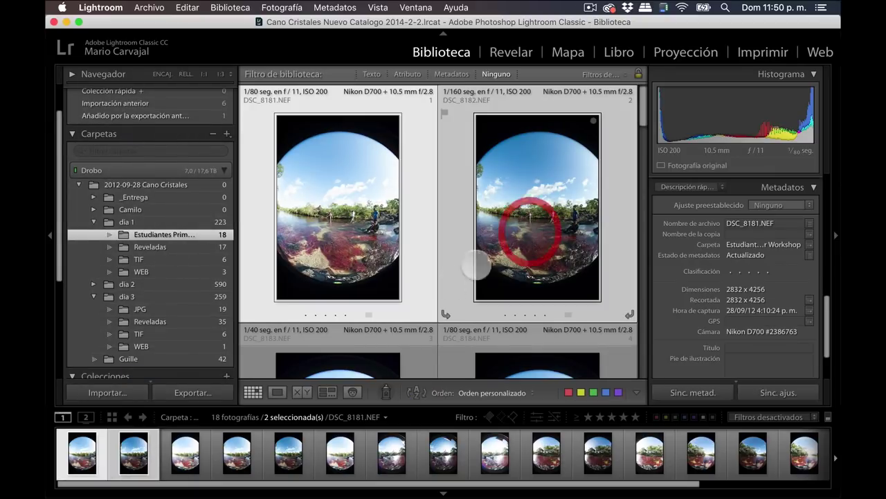
{"action": "left_click", "coordinate": [356, 357], "text": "shift"}
{"action": "left_click_drag", "start_coordinate": [344, 178], "coordinate": [127, 221]}
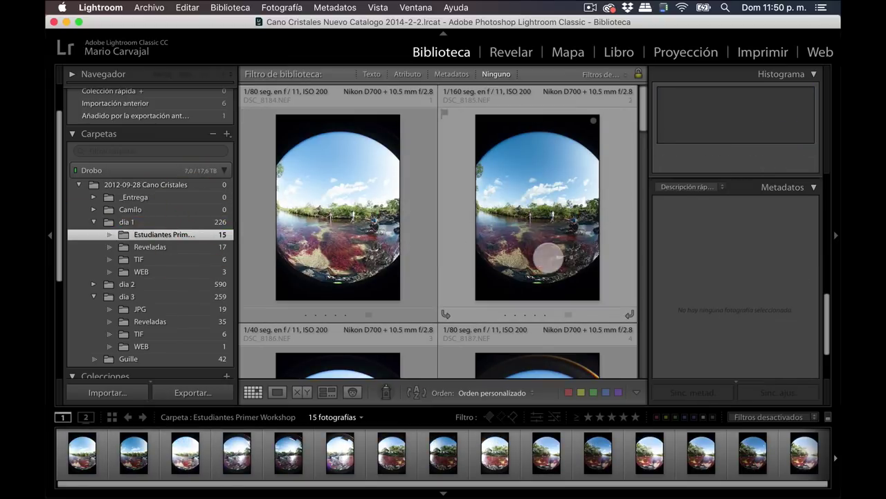
- Show expanded grid cells with exposure details and browse the remaining 15 photos
{"action": "key", "text": "Tab"}
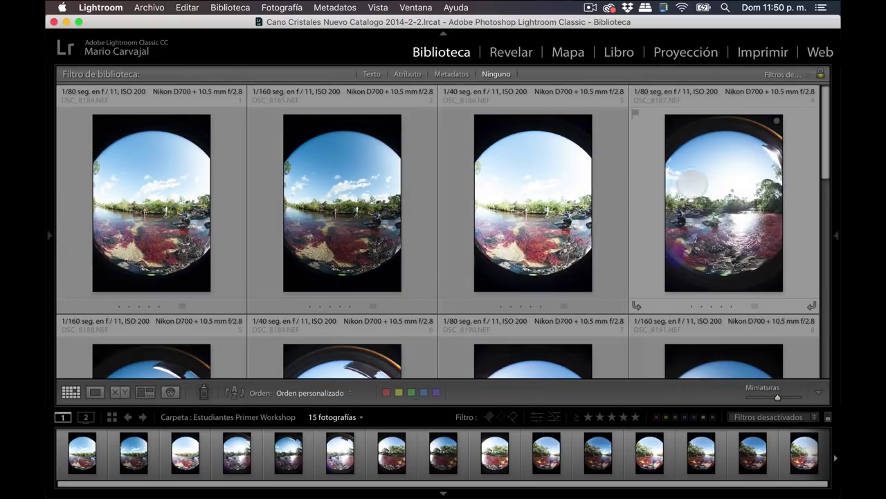
{"action": "key", "text": "Tab"}
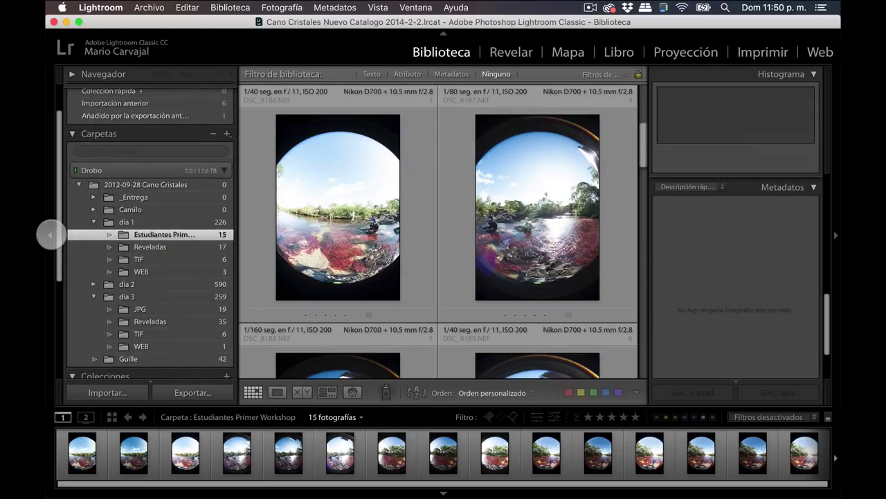
{"action": "left_click", "coordinate": [50, 235]}
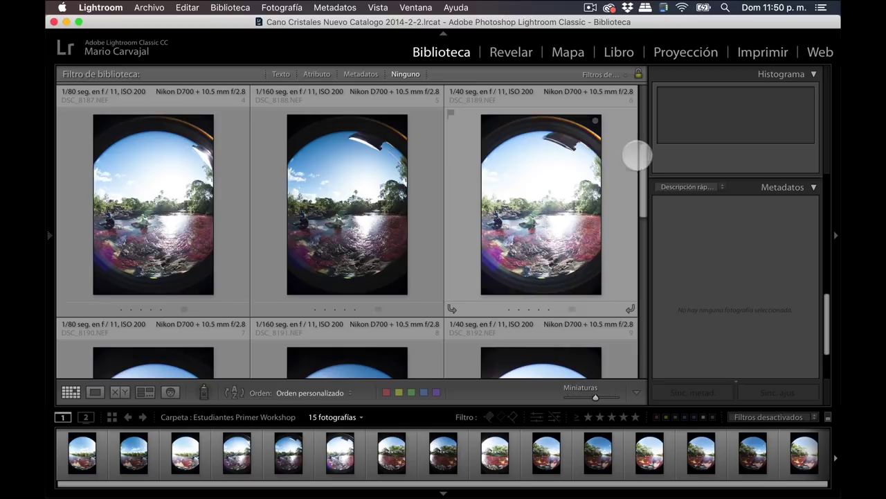
{"action": "left_click_drag", "start_coordinate": [636, 152], "coordinate": [654, 86]}
{"action": "key", "text": "j"}
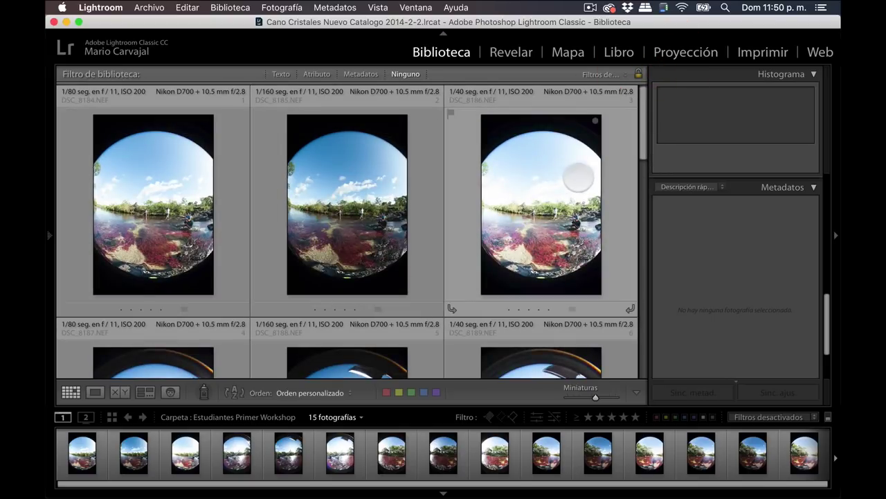
{"action": "left_click_drag", "start_coordinate": [644, 118], "coordinate": [636, 162]}
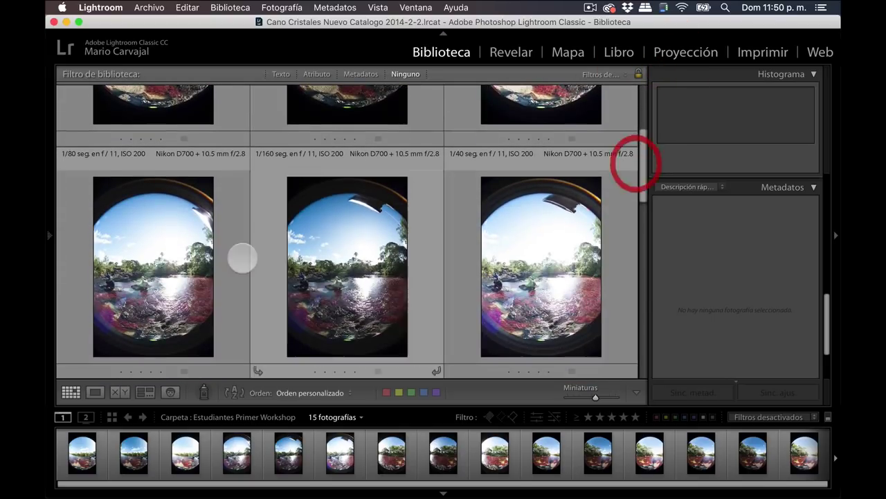
{"action": "left_click_drag", "start_coordinate": [639, 148], "coordinate": [628, 227]}
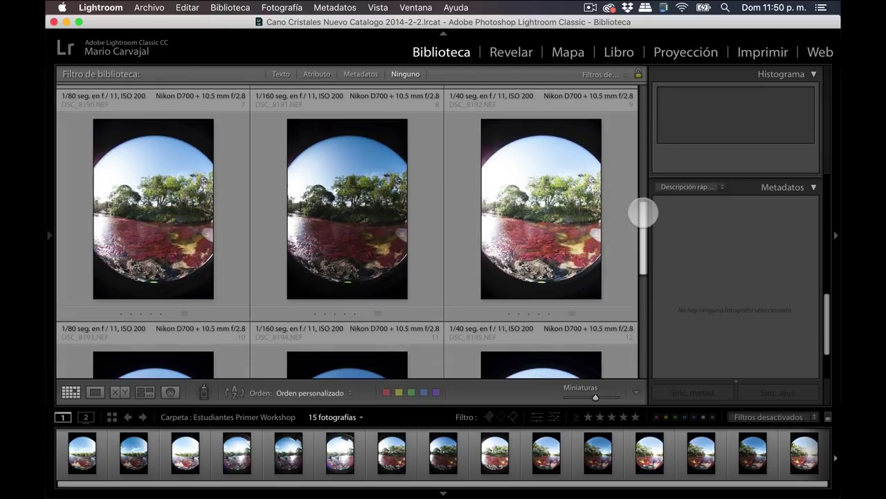
{"action": "mouse_move", "coordinate": [643, 220]}
{"action": "left_mouse_down"}
{"action": "mouse_move", "coordinate": [639, 297]}
{"action": "mouse_move", "coordinate": [629, 283]}
{"action": "left_mouse_up"}
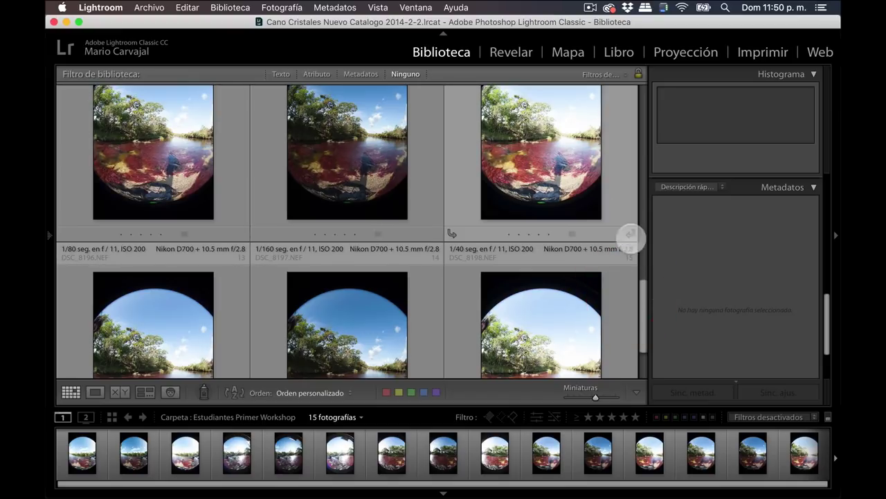
{"action": "mouse_move", "coordinate": [645, 299]}
{"action": "left_mouse_down"}
{"action": "mouse_move", "coordinate": [640, 342]}
{"action": "mouse_move", "coordinate": [632, 232]}
{"action": "left_mouse_up"}
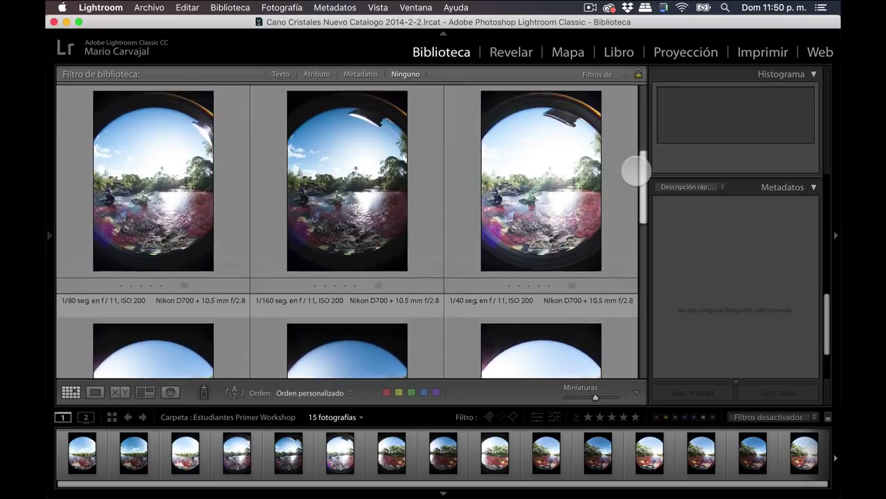
{"action": "mouse_move", "coordinate": [632, 232]}
{"action": "left_mouse_down"}
{"action": "mouse_move", "coordinate": [636, 157]}
{"action": "mouse_move", "coordinate": [637, 164]}
{"action": "left_mouse_up"}
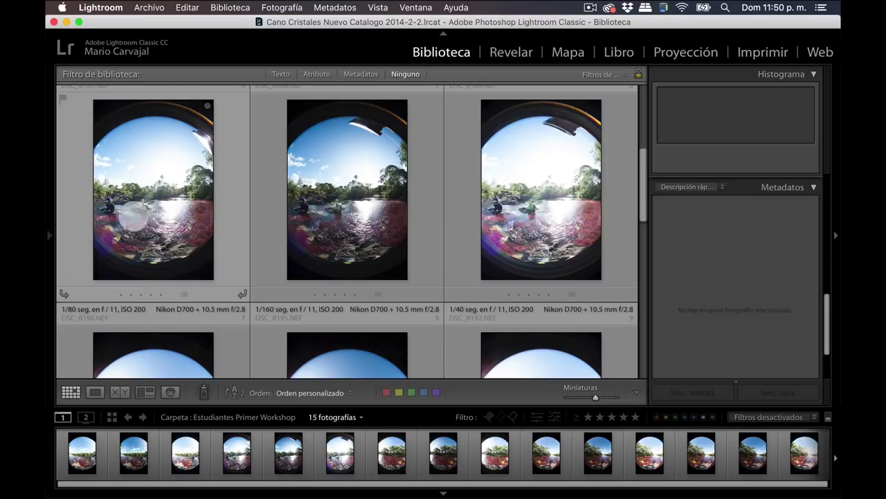
- Open DSC_8188.NEF in Loupe at 1:1, then bring it into Develop as Before/After
{"action": "left_click", "coordinate": [351, 205]}
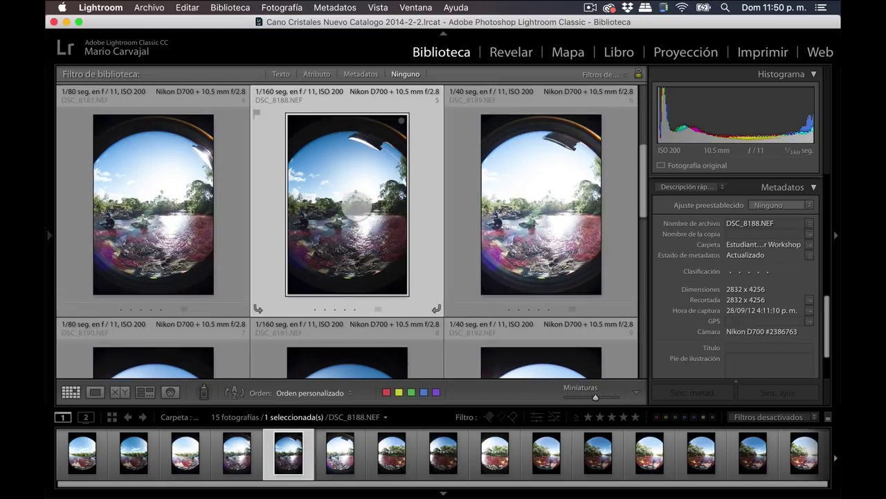
{"action": "double_click", "coordinate": [355, 205]}
{"action": "left_click", "coordinate": [368, 214]}
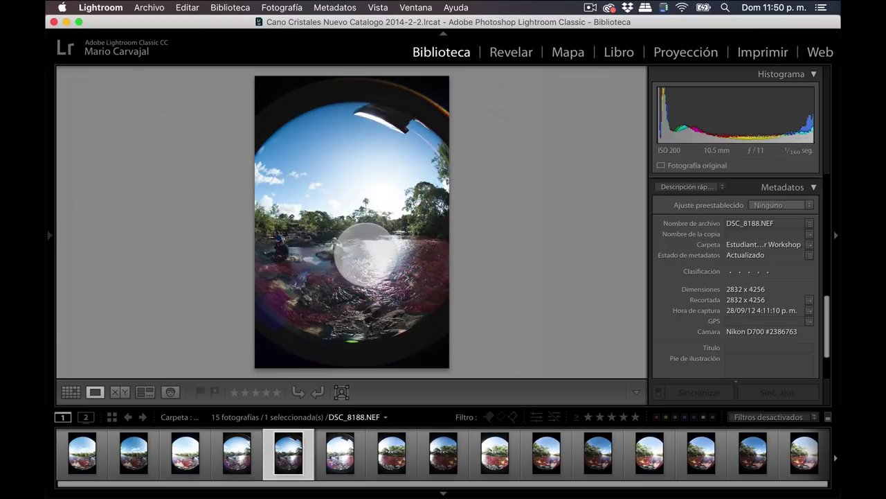
{"action": "left_click", "coordinate": [363, 253]}
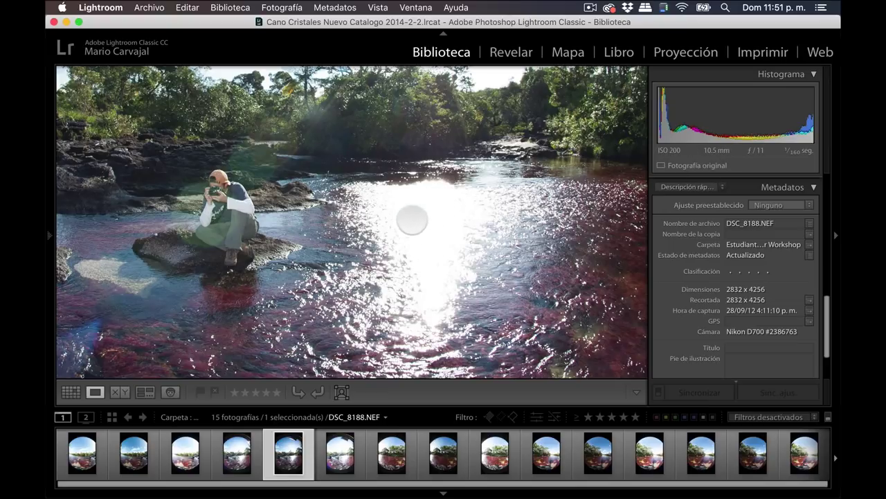
{"action": "left_click", "coordinate": [511, 52]}
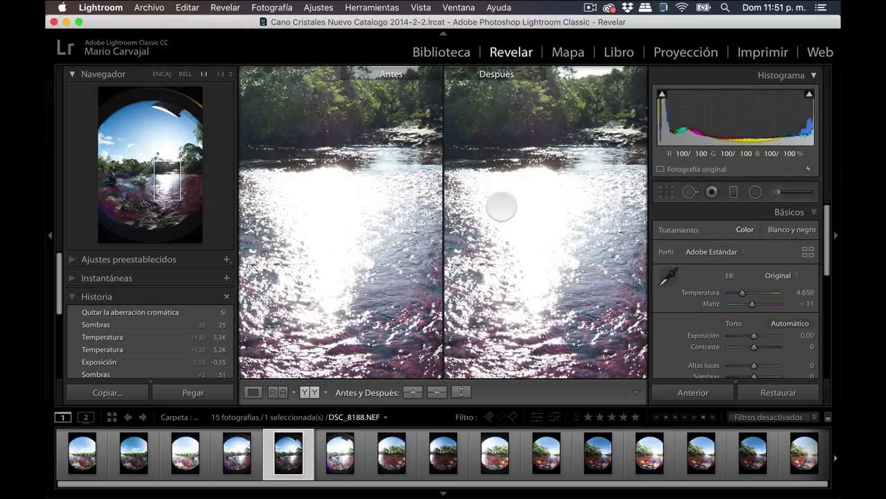
- Hide the side panels and show DSC_8188 as a single fitted photo instead of Before/After
{"action": "key", "text": "Tab"}
{"action": "key", "text": "Tab"}
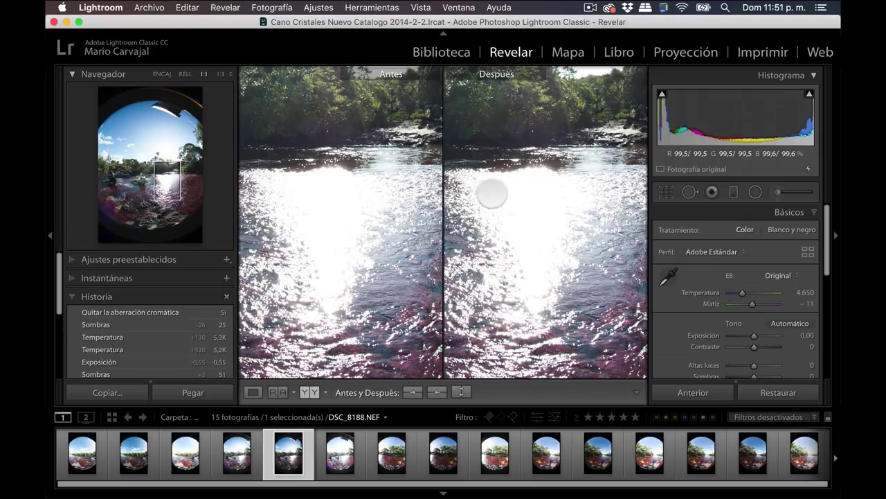
{"action": "key", "text": "y"}
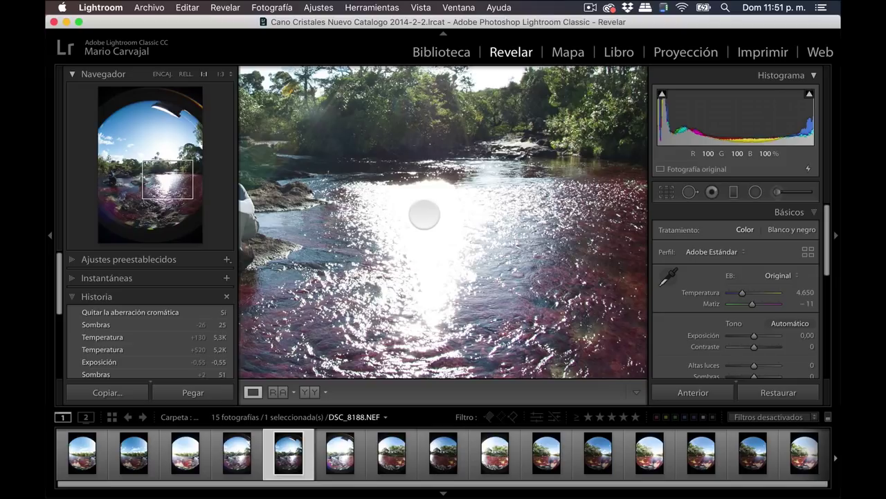
{"action": "left_click", "coordinate": [426, 214]}
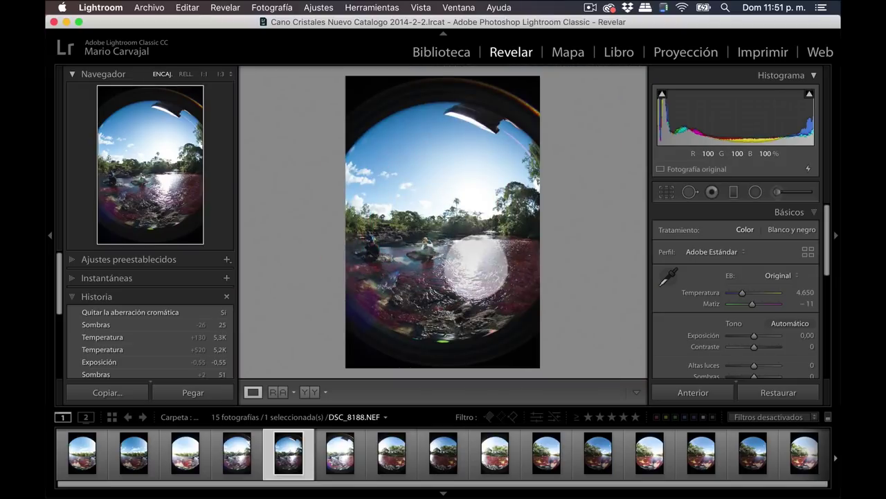
- Inspect DSC_8188 at 100%, from the sun glare and sunlit water up to the lens-hood edge
{"action": "left_click", "coordinate": [471, 253]}
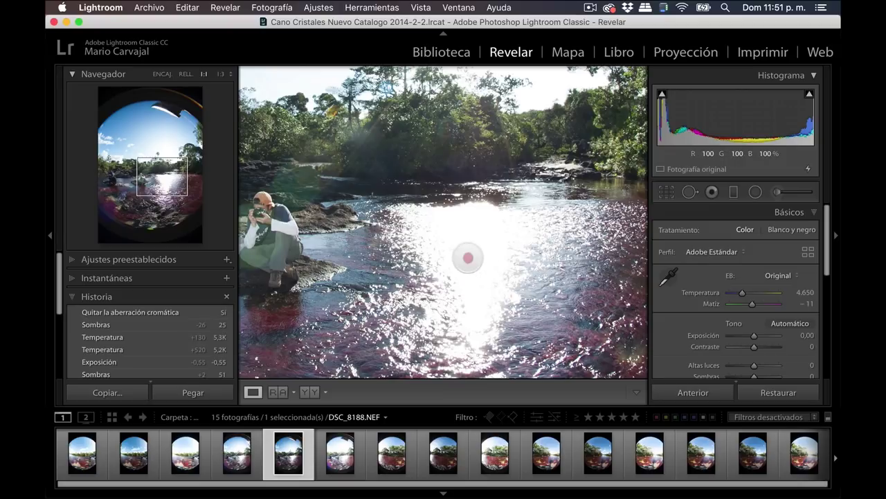
{"action": "left_click", "coordinate": [468, 258]}
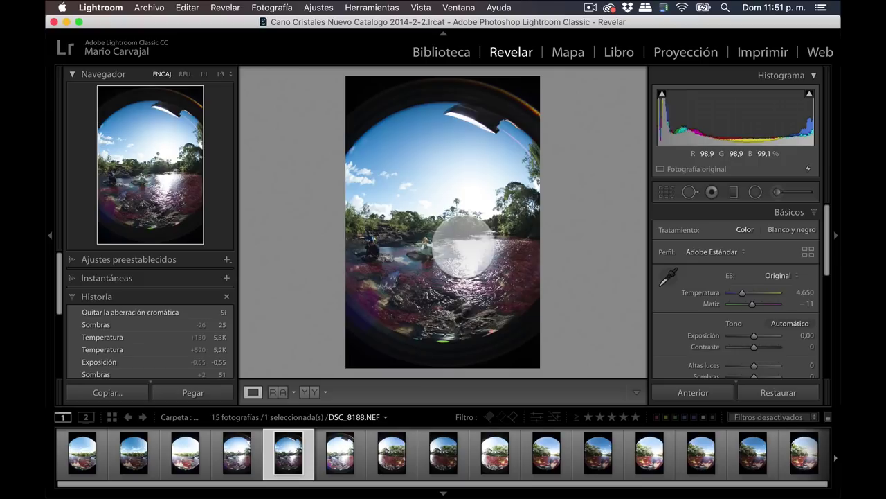
{"action": "left_click", "coordinate": [465, 249]}
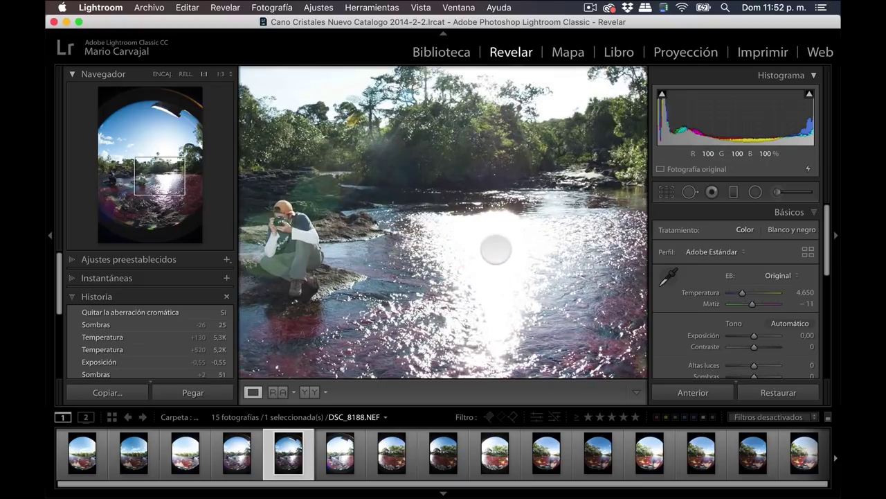
{"action": "left_click_drag", "start_coordinate": [491, 145], "coordinate": [423, 325]}
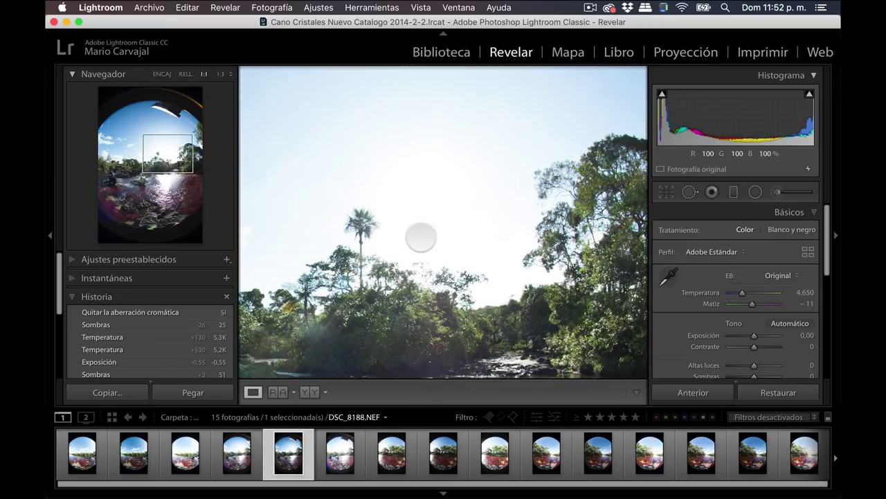
{"action": "left_click", "coordinate": [435, 236]}
{"action": "left_click", "coordinate": [455, 123]}
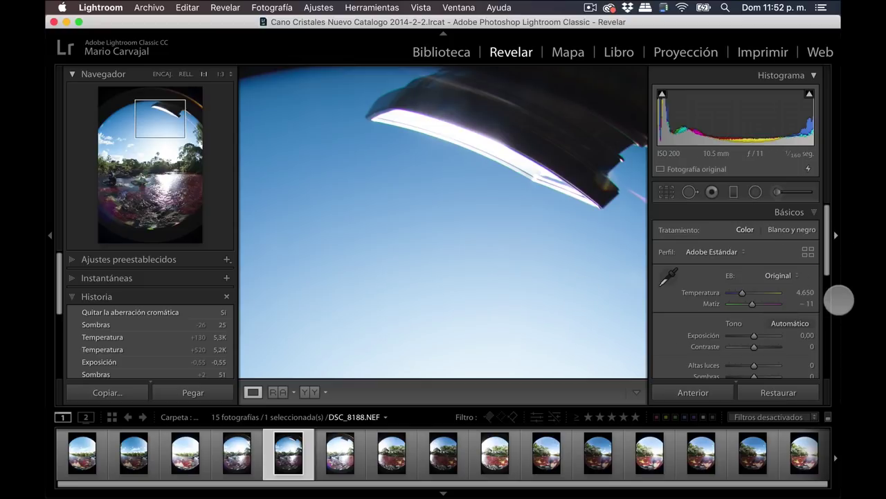
{"action": "left_click_drag", "start_coordinate": [822, 262], "coordinate": [827, 360]}
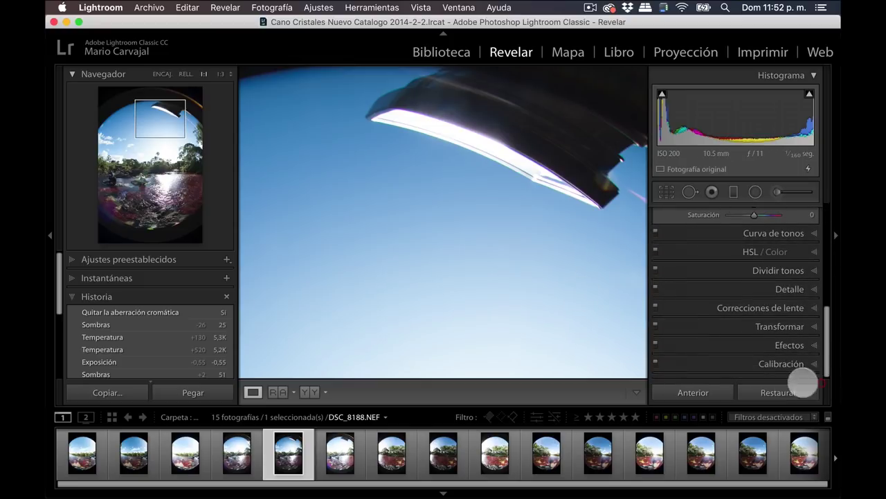
- In Lens Corrections, compare the housing edge at 100% with Remove Chromatic Aberration off, then on
{"action": "left_click", "coordinate": [730, 308]}
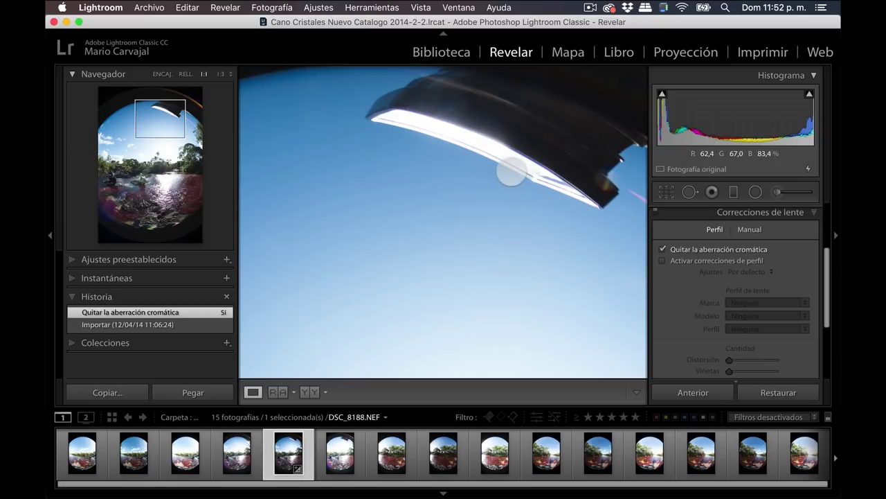
{"action": "left_click", "coordinate": [540, 183]}
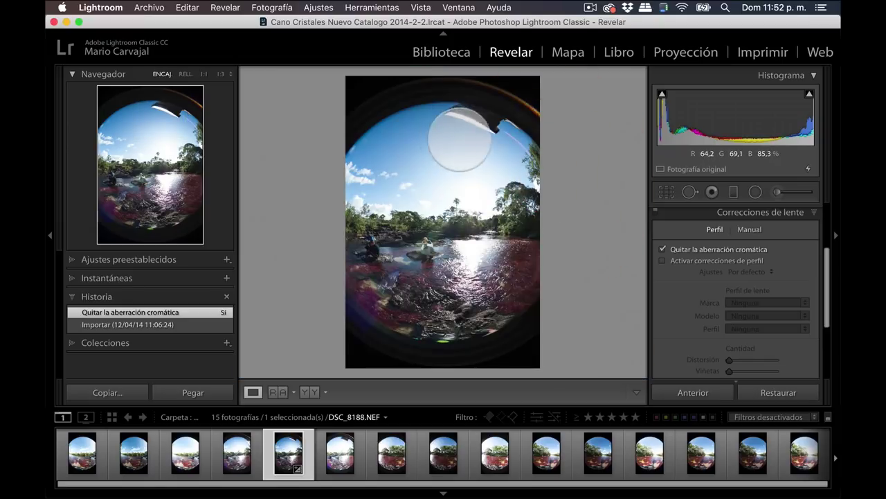
{"action": "left_click", "coordinate": [532, 150]}
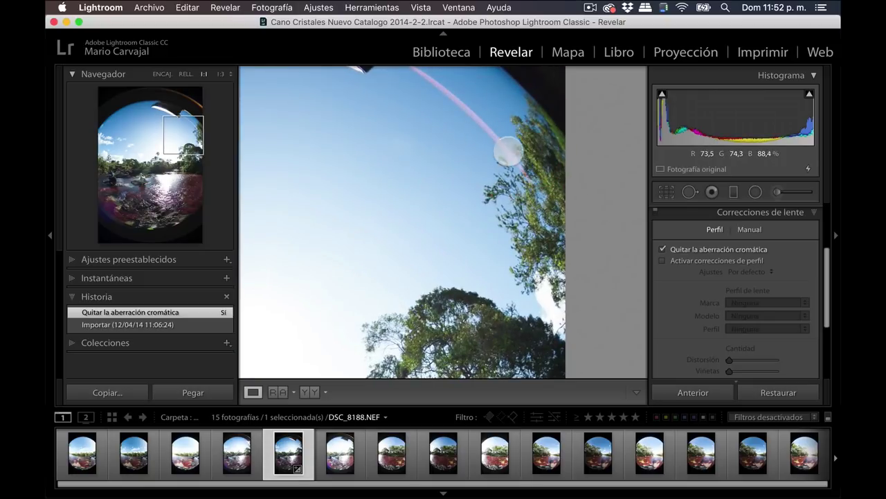
{"action": "left_click", "coordinate": [663, 248]}
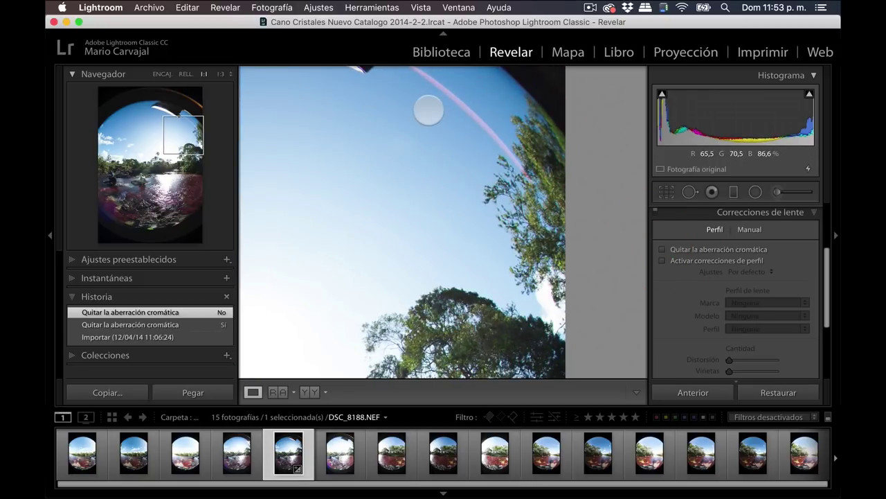
{"action": "left_click_drag", "start_coordinate": [510, 266], "coordinate": [641, 235]}
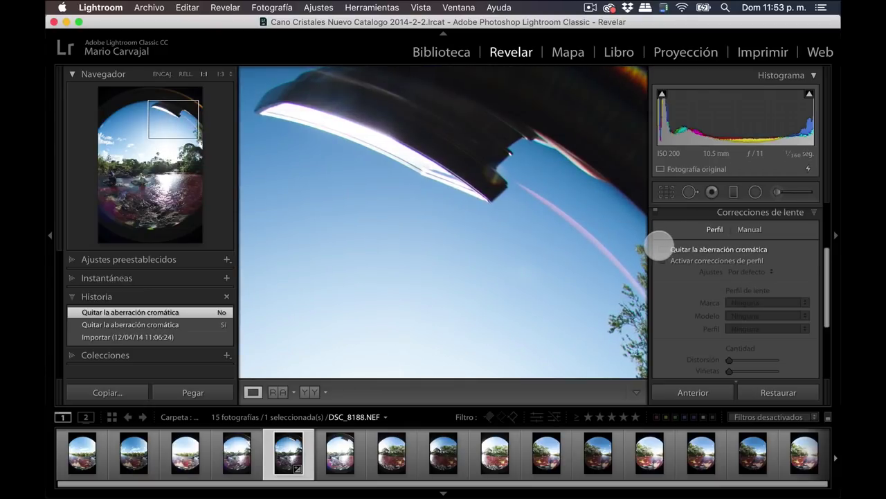
{"action": "left_click", "coordinate": [662, 248]}
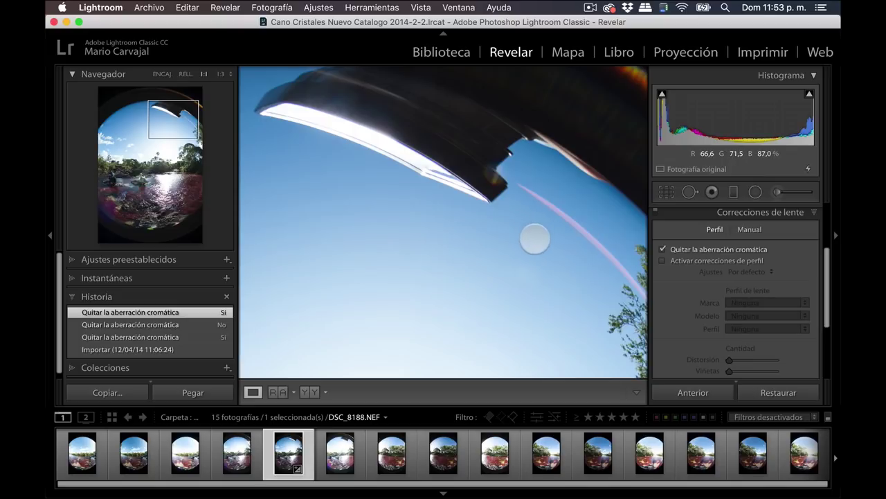
{"action": "left_click", "coordinate": [531, 238]}
{"action": "left_click", "coordinate": [520, 243]}
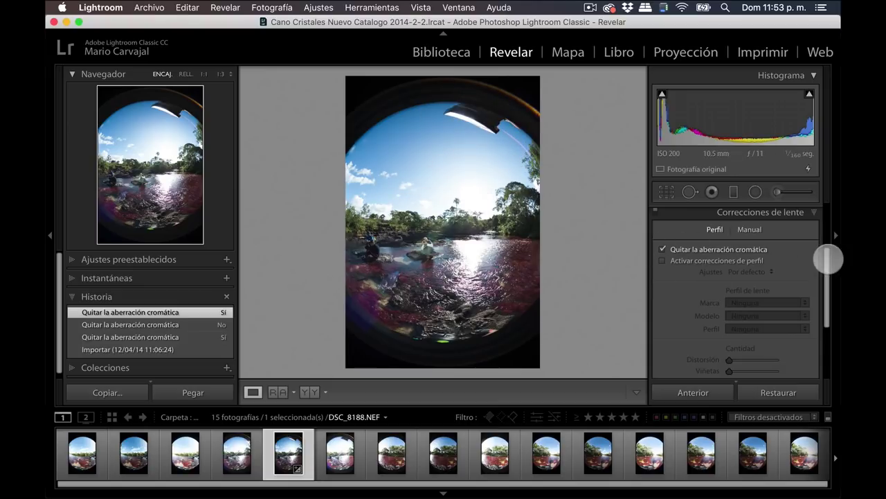
{"action": "left_click_drag", "start_coordinate": [825, 264], "coordinate": [822, 217]}
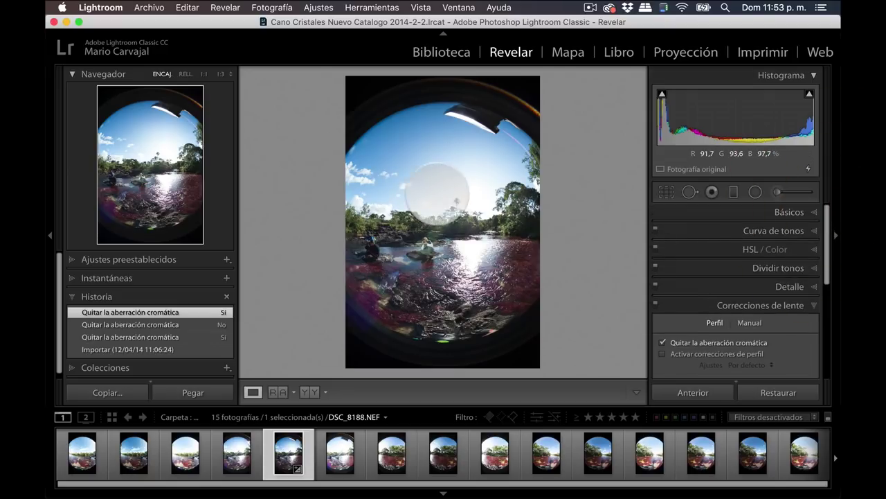
- In Basic, lower Highlights to −63, checking the sun area at 100%
{"action": "left_click", "coordinate": [788, 212]}
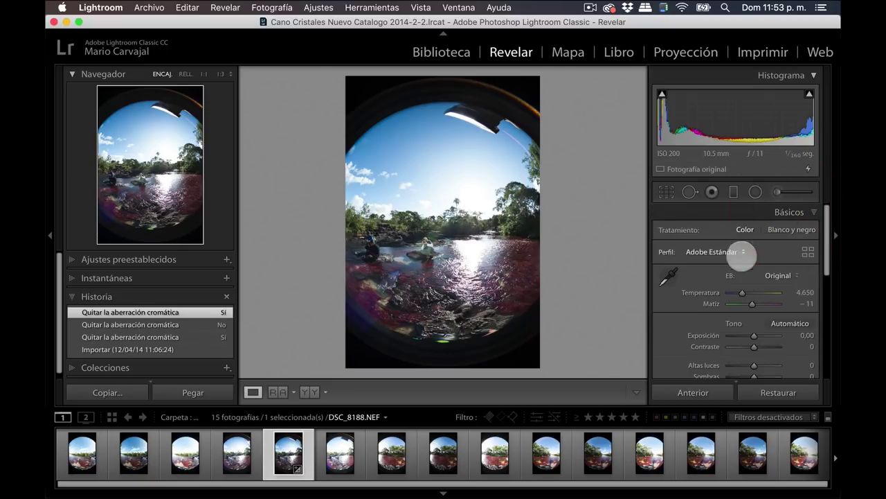
{"action": "left_click_drag", "start_coordinate": [828, 239], "coordinate": [827, 279]}
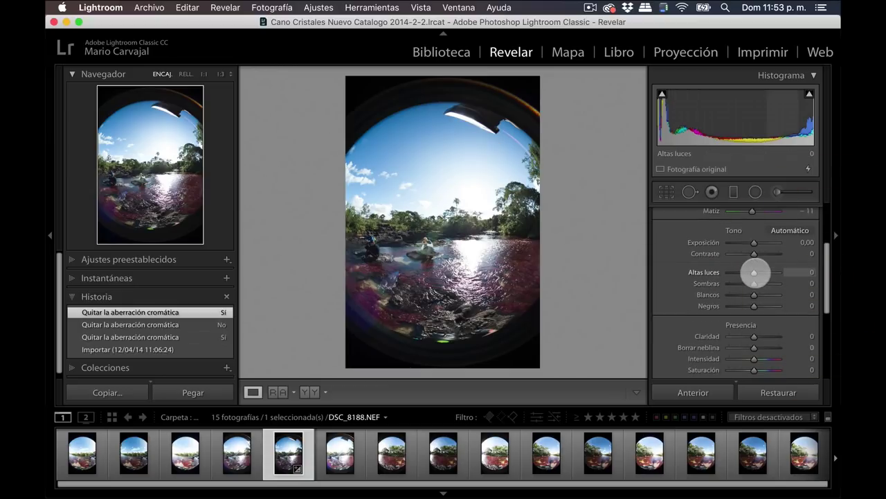
{"action": "left_click_drag", "start_coordinate": [754, 274], "coordinate": [718, 270]}
{"action": "left_click", "coordinate": [443, 186]}
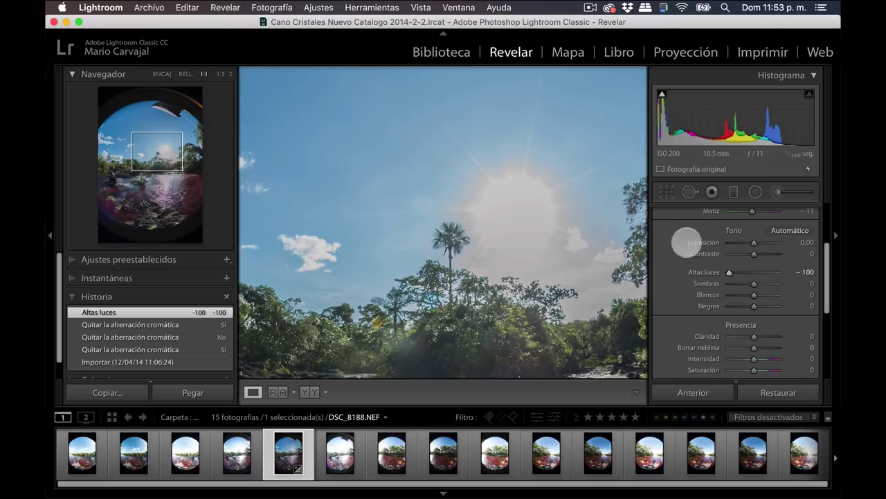
{"action": "left_click_drag", "start_coordinate": [728, 272], "coordinate": [738, 272]}
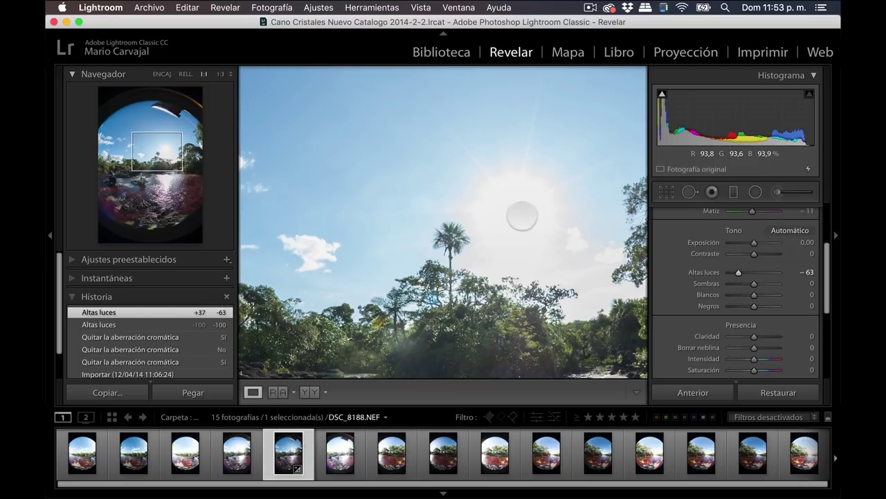
{"action": "left_click", "coordinate": [516, 218]}
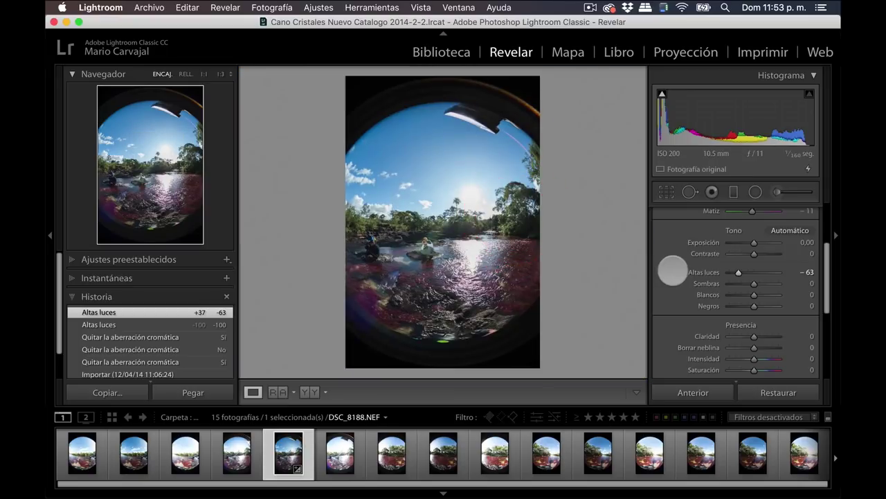
- Set Shadows +35, Whites +18, Blacks −7 and Dehaze +3
{"action": "left_click_drag", "start_coordinate": [759, 283], "coordinate": [753, 294]}
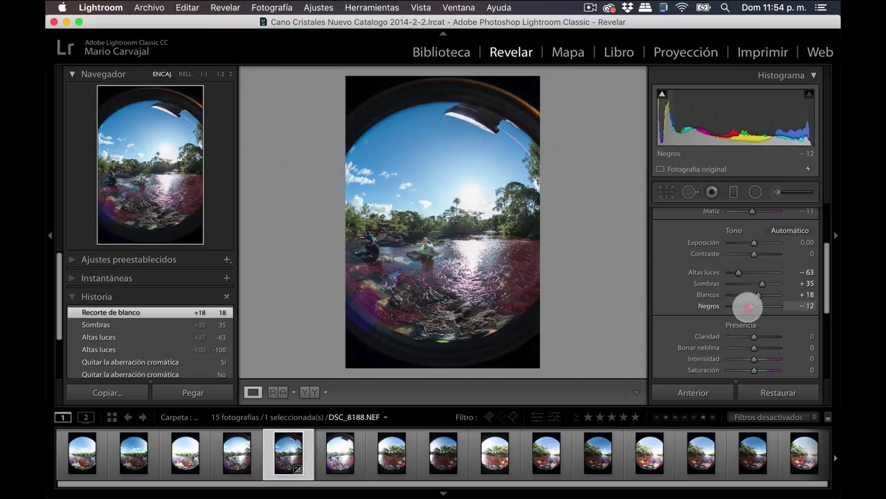
{"action": "left_click_drag", "start_coordinate": [748, 306], "coordinate": [752, 306]}
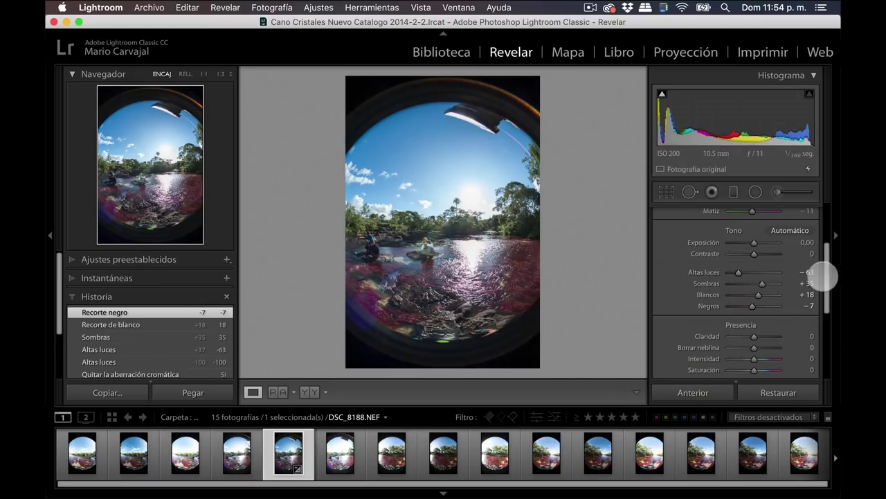
{"action": "left_click_drag", "start_coordinate": [825, 275], "coordinate": [824, 296]}
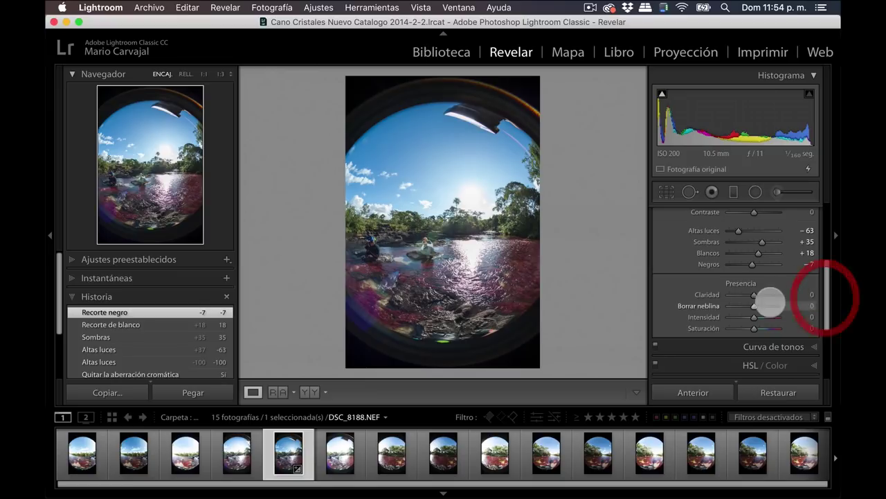
{"action": "left_click_drag", "start_coordinate": [749, 305], "coordinate": [757, 305]}
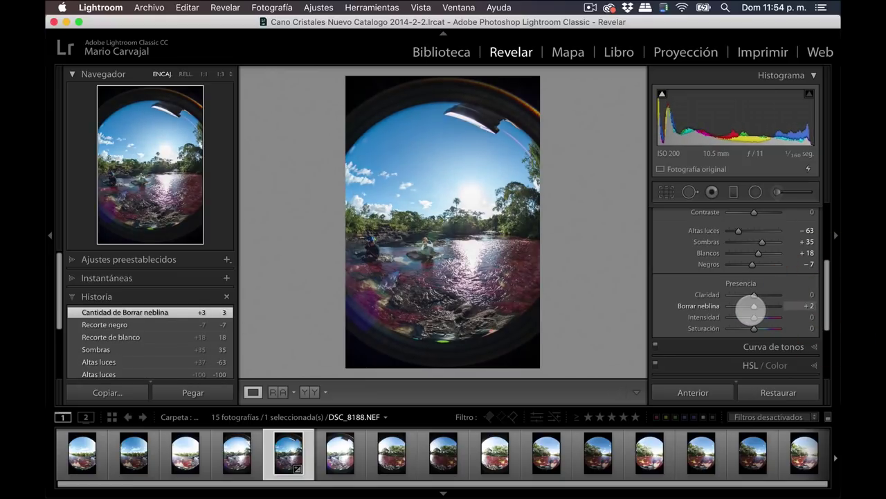
{"action": "left_click_drag", "start_coordinate": [754, 305], "coordinate": [748, 306]}
{"action": "double_click", "coordinate": [746, 306]}
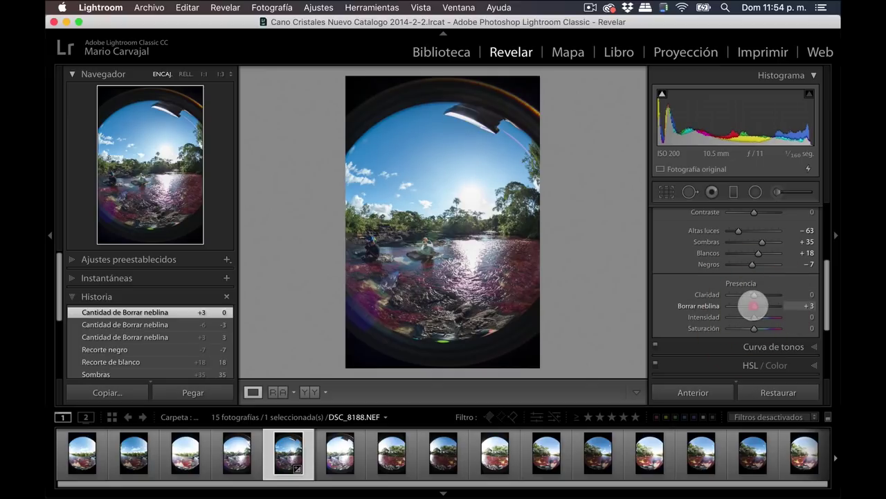
{"action": "left_click", "coordinate": [827, 208]}
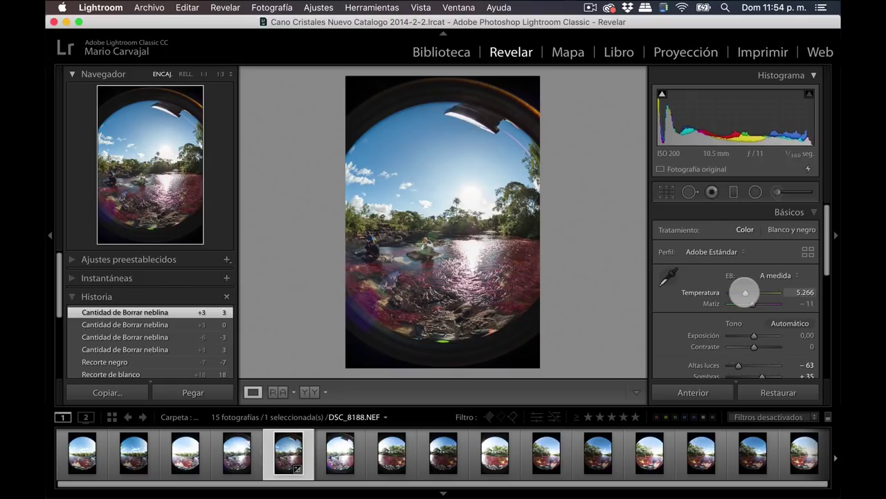
- Set the white-balance Temperature to 5200 and check the person on the rocks at 100%
{"action": "left_click", "coordinate": [804, 292]}
{"action": "type", "text": "5200"}
{"action": "key", "text": "Return"}
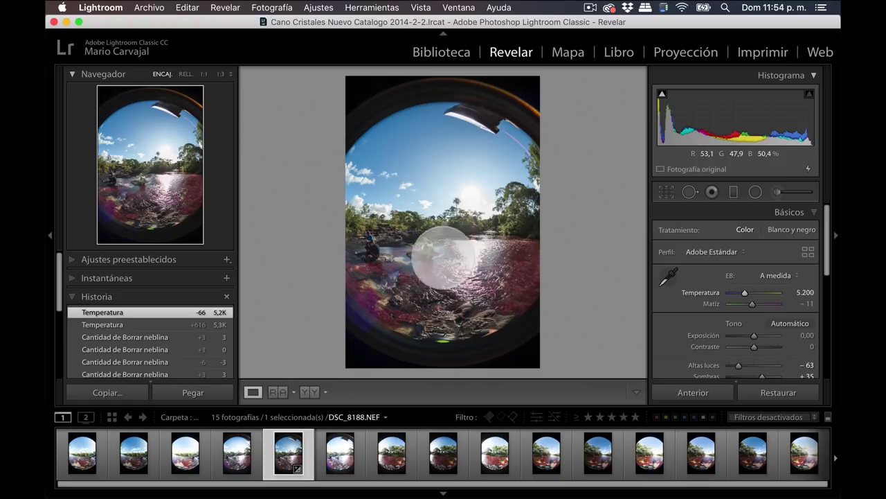
{"action": "left_click", "coordinate": [419, 236]}
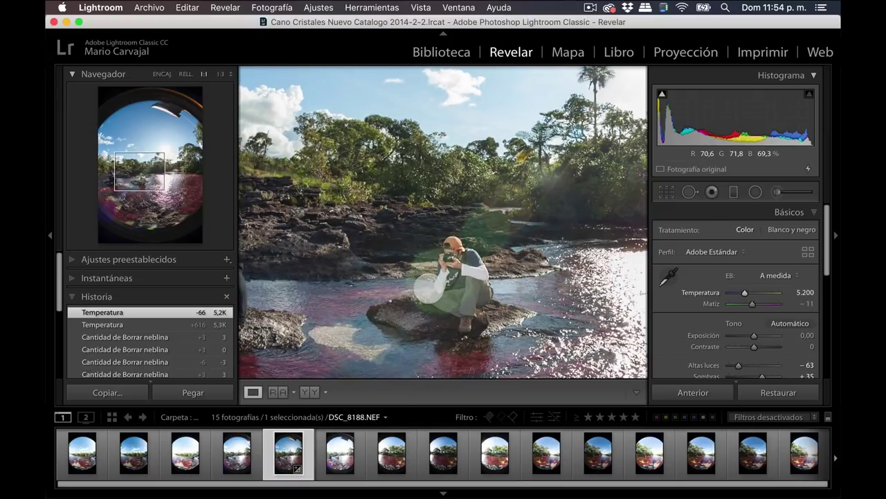
{"action": "left_click", "coordinate": [429, 291]}
- Select DSC_8188 together with its two neighbouring bracketed exposures in the filmstrip
{"action": "left_click", "coordinate": [340, 453]}
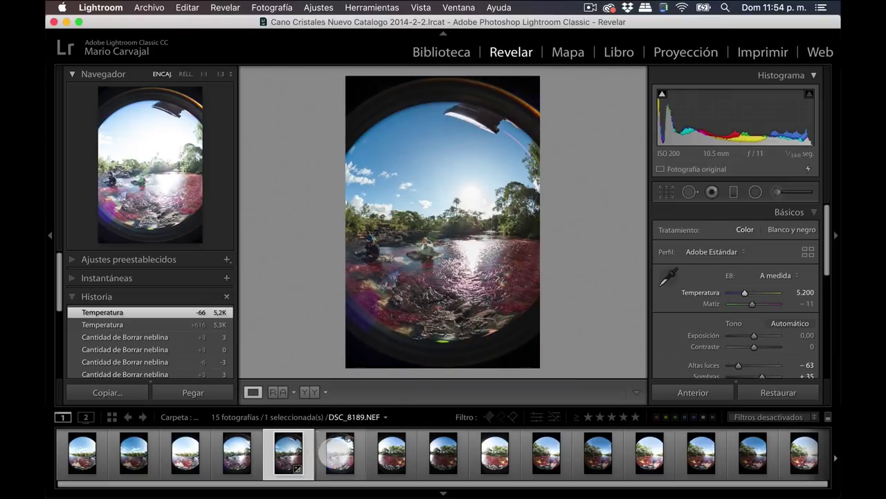
{"action": "left_click", "coordinate": [389, 453]}
{"action": "left_click", "coordinate": [342, 451]}
{"action": "left_click", "coordinate": [289, 451]}
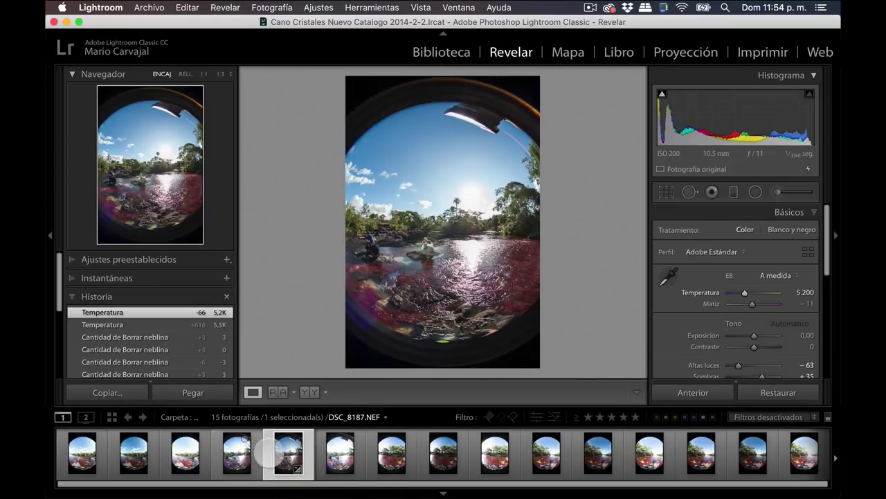
{"action": "left_click", "coordinate": [340, 454], "text": "super"}
{"action": "left_click", "coordinate": [236, 453], "text": "super"}
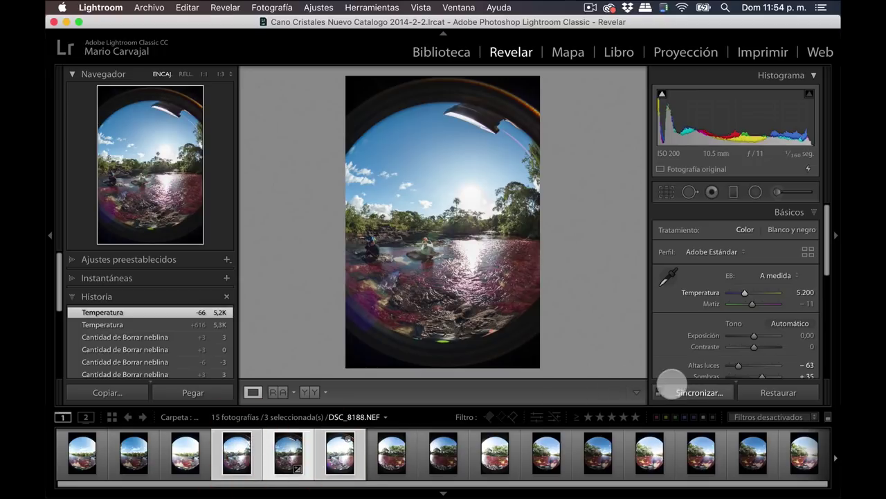
- Sync the edits onto DSC_8187 and DSC_8189, then start Photo Merge > HDR (Ctrl+H)
{"action": "left_click", "coordinate": [672, 392]}
{"action": "left_click", "coordinate": [654, 292]}
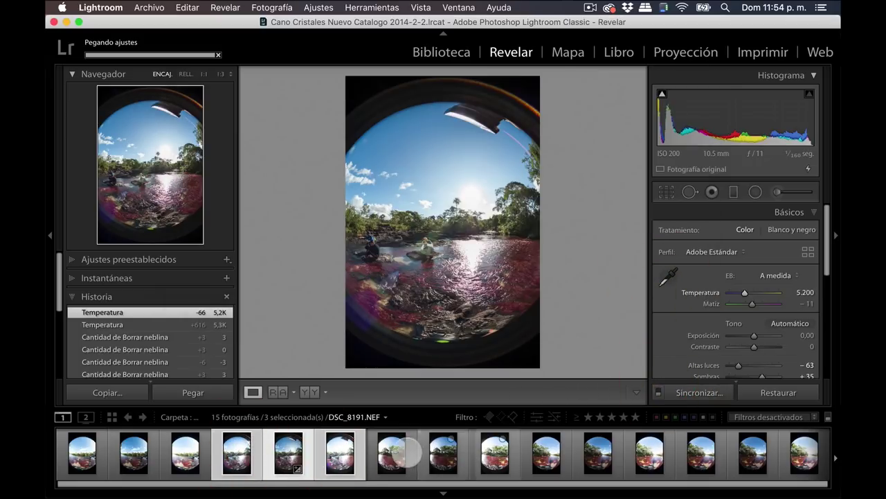
{"action": "right_click", "coordinate": [286, 450]}
{"action": "mouse_move", "coordinate": [314, 205]}
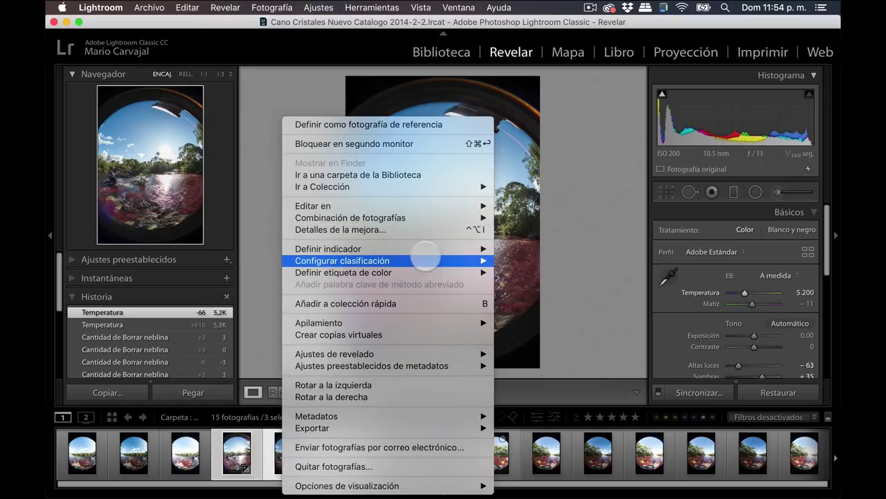
{"action": "key", "text": "ctrl+h"}
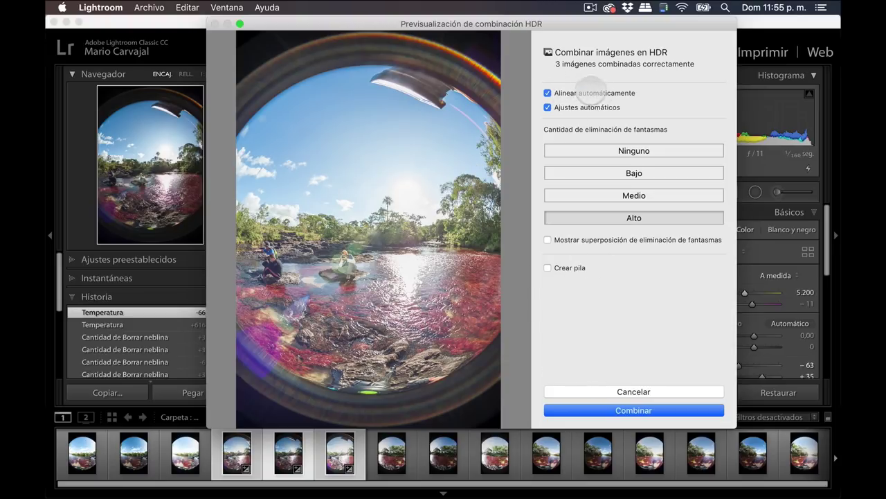
- Set ghost removal to High and merge the three exposures into an HDR
{"action": "left_click", "coordinate": [633, 217]}
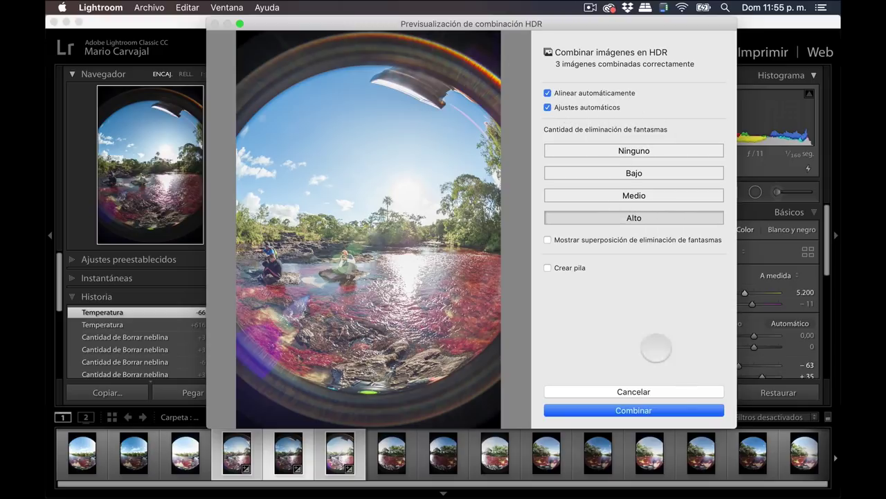
{"action": "left_click", "coordinate": [633, 410]}
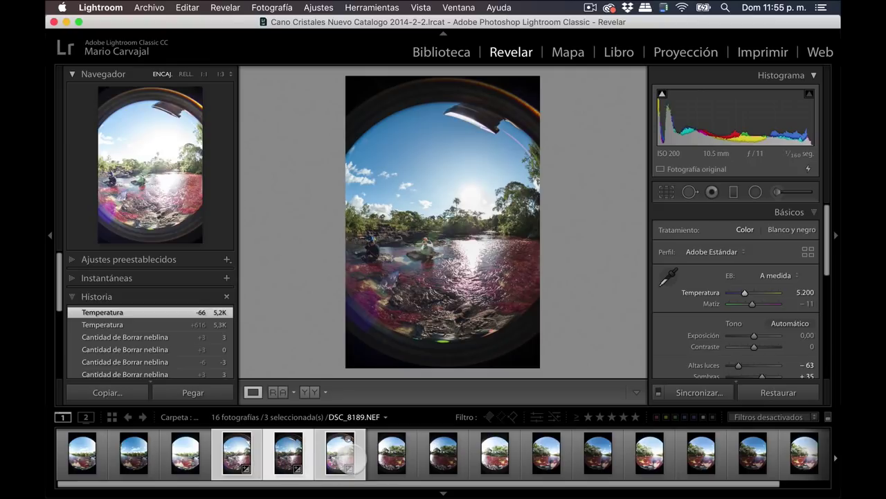
- Find the new DSC_8188-HDR.dng in the Library and open it in Develop
{"action": "key", "text": "e"}
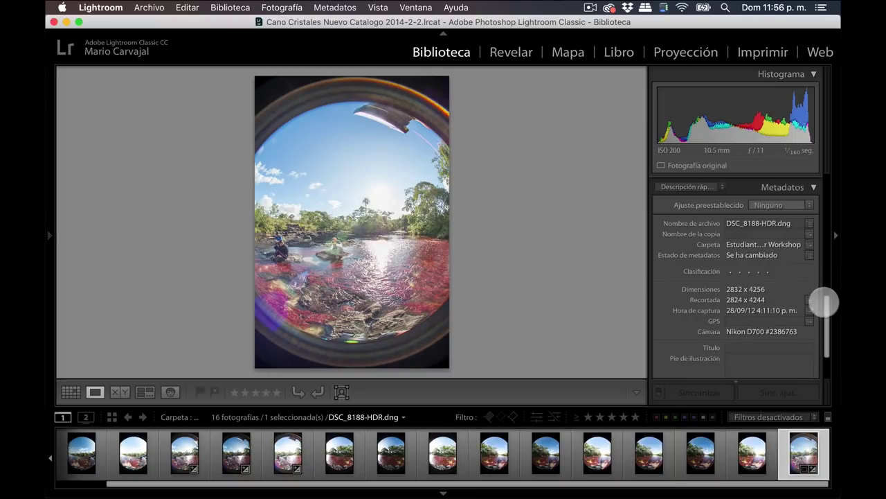
{"action": "left_click", "coordinate": [824, 184]}
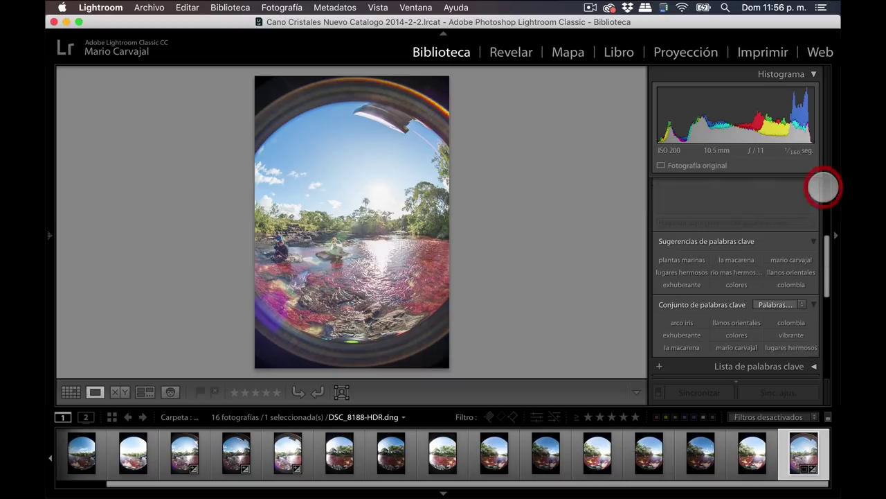
{"action": "left_click", "coordinate": [510, 50]}
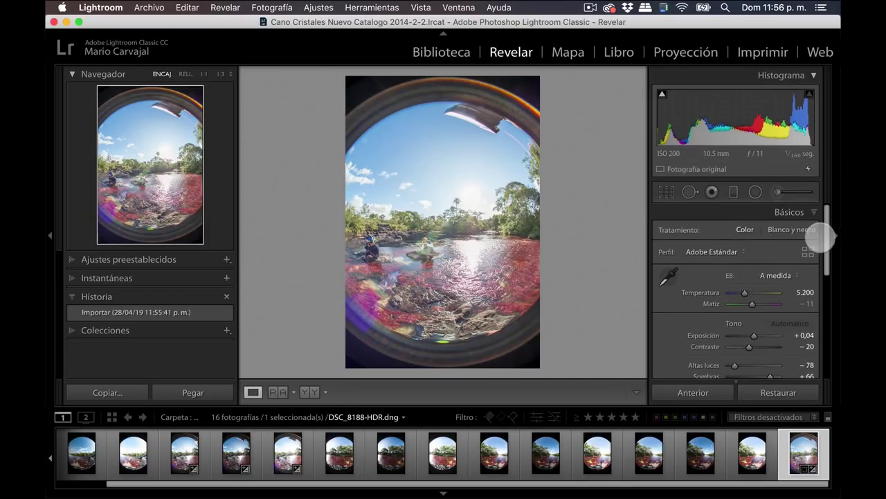
- Set Exposure −1,00, Contrast +1 and Whites +29, checking the sun and person at 1:1
{"action": "left_click_drag", "start_coordinate": [826, 236], "coordinate": [823, 262]}
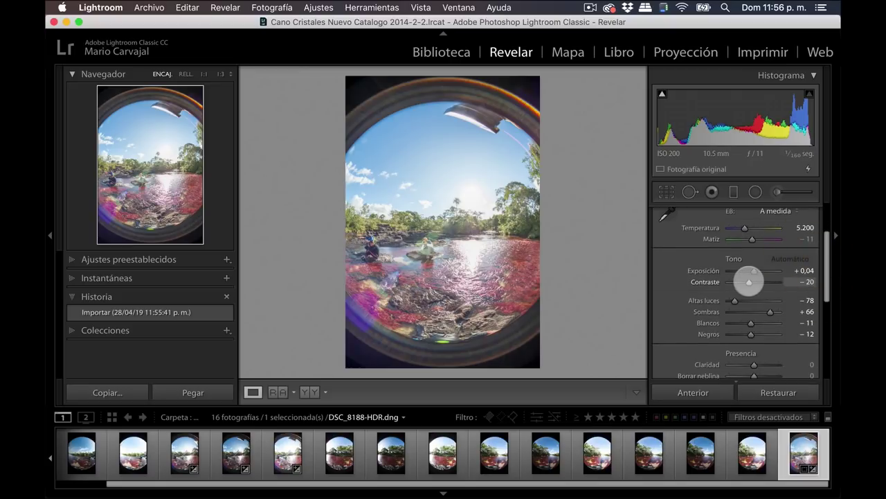
{"action": "mouse_move", "coordinate": [748, 282]}
{"action": "left_mouse_down"}
{"action": "mouse_move", "coordinate": [756, 282]}
{"action": "mouse_move", "coordinate": [749, 271]}
{"action": "left_mouse_up"}
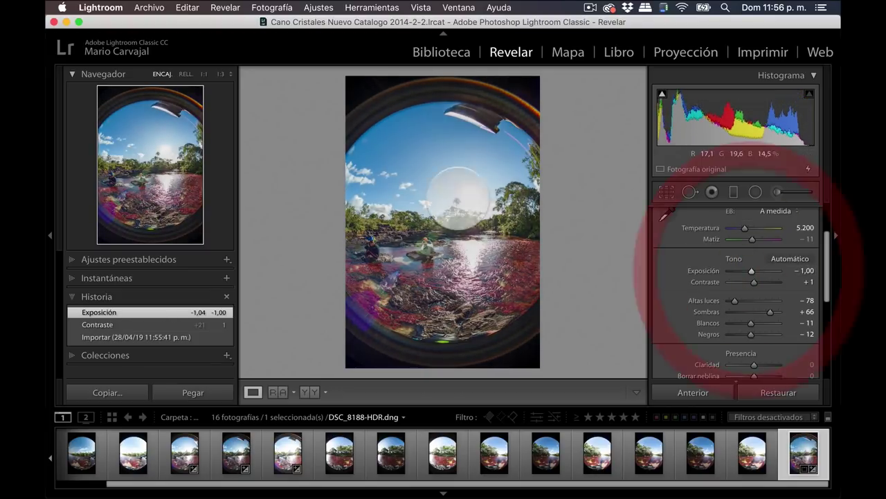
{"action": "left_click", "coordinate": [461, 190]}
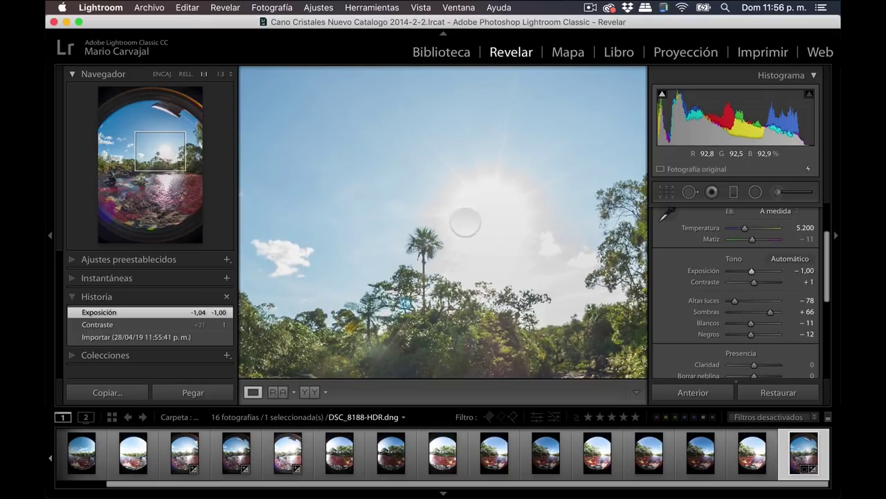
{"action": "left_click", "coordinate": [504, 238]}
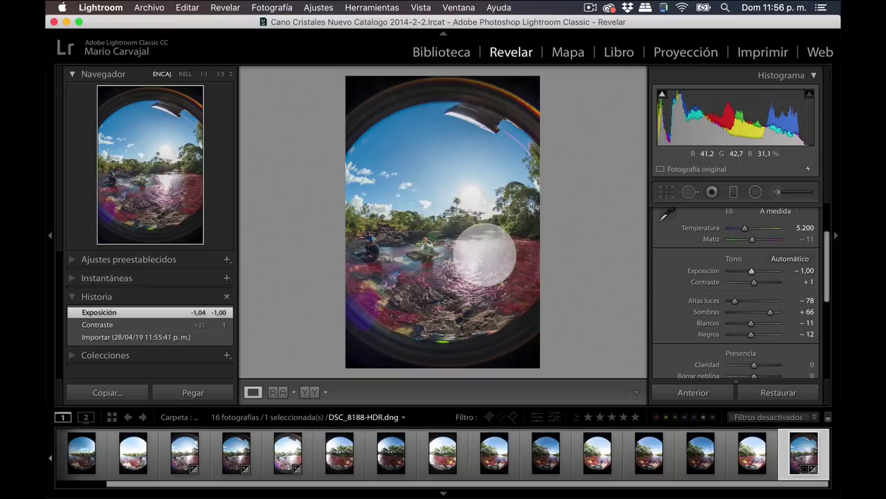
{"action": "left_click", "coordinate": [413, 247]}
{"action": "left_click", "coordinate": [462, 294]}
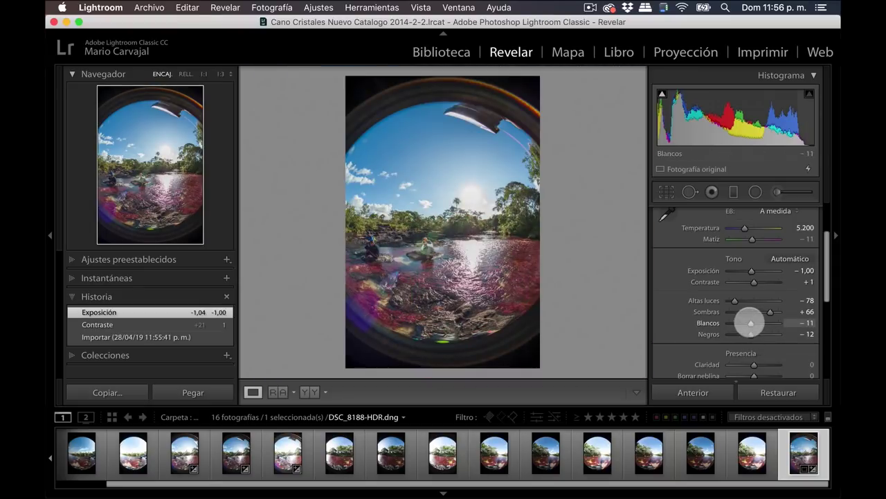
{"action": "left_click_drag", "start_coordinate": [752, 321], "coordinate": [761, 323]}
{"action": "left_click", "coordinate": [406, 228]}
{"action": "left_click_drag", "start_coordinate": [443, 274], "coordinate": [533, 277]}
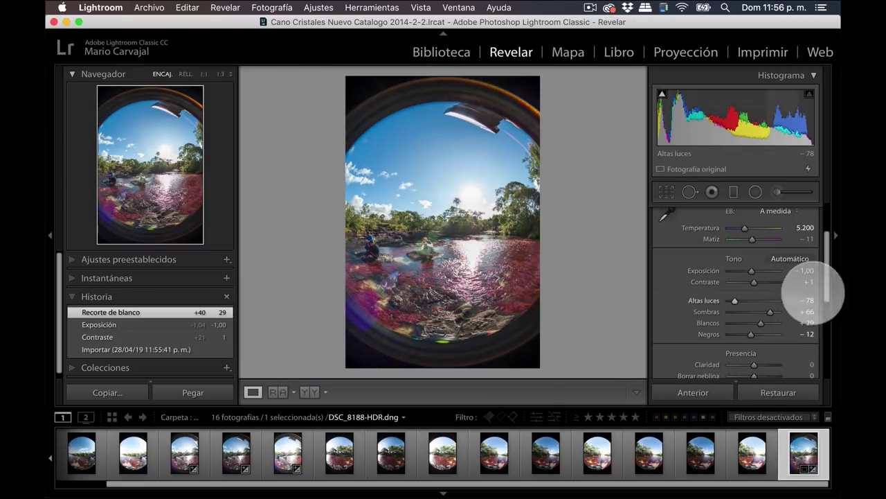
- Add Clarity +11 and Vibrance +16, and brighten the tone-curve Lights to +7
{"action": "left_click_drag", "start_coordinate": [826, 293], "coordinate": [826, 307]}
{"action": "left_click_drag", "start_coordinate": [753, 331], "coordinate": [755, 330]}
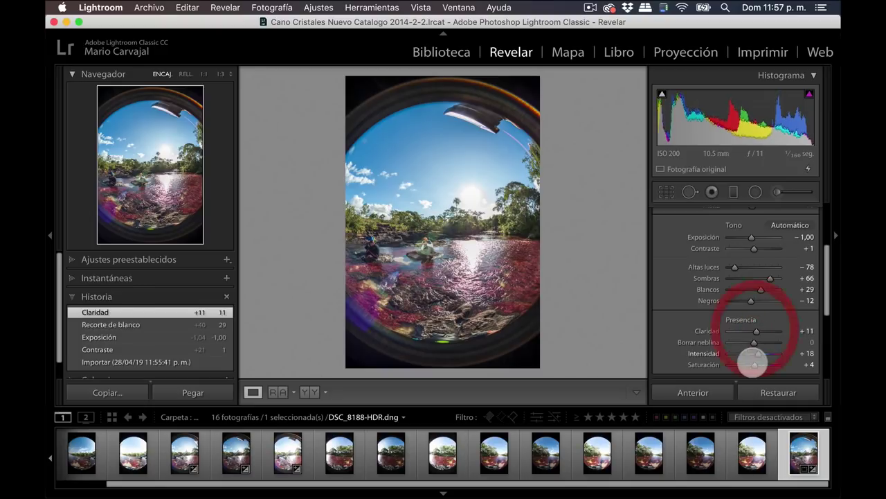
{"action": "left_click_drag", "start_coordinate": [415, 228], "coordinate": [471, 234]}
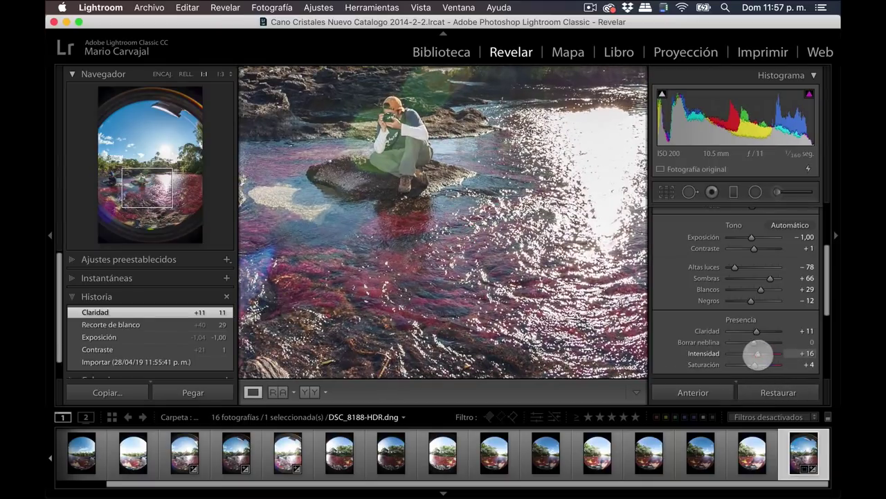
{"action": "left_click_drag", "start_coordinate": [758, 354], "coordinate": [757, 353]}
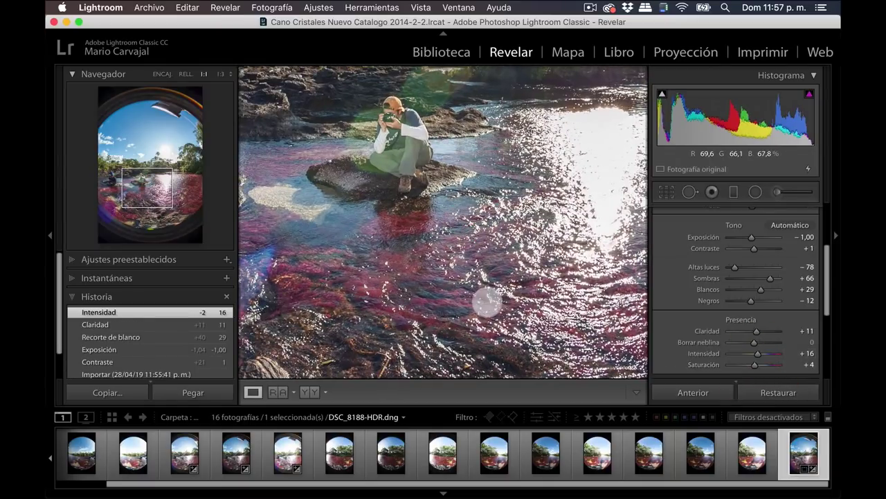
{"action": "left_click", "coordinate": [483, 301]}
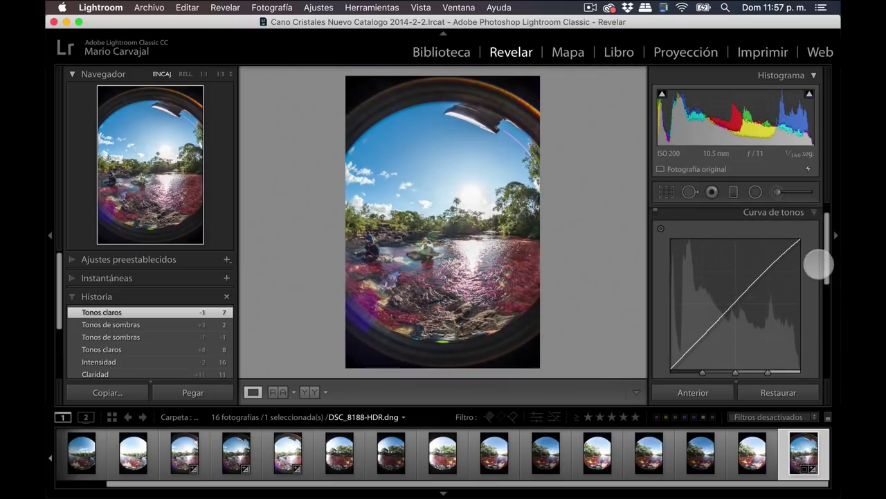
{"action": "left_click_drag", "start_coordinate": [818, 264], "coordinate": [825, 337]}
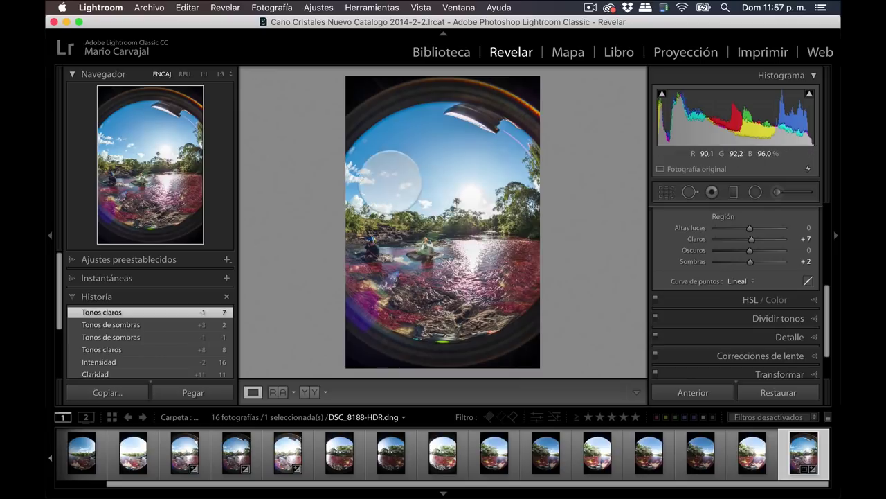
{"action": "left_click_drag", "start_coordinate": [825, 292], "coordinate": [821, 307]}
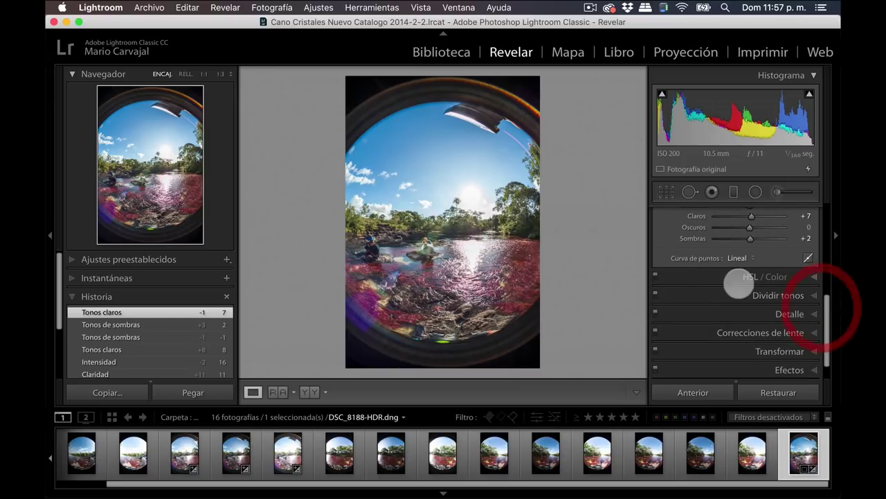
- In HSL / Color set Blue luminance −16, Blue saturation −13, Red saturation +8; check plants at 1:1
{"action": "left_click", "coordinate": [750, 276]}
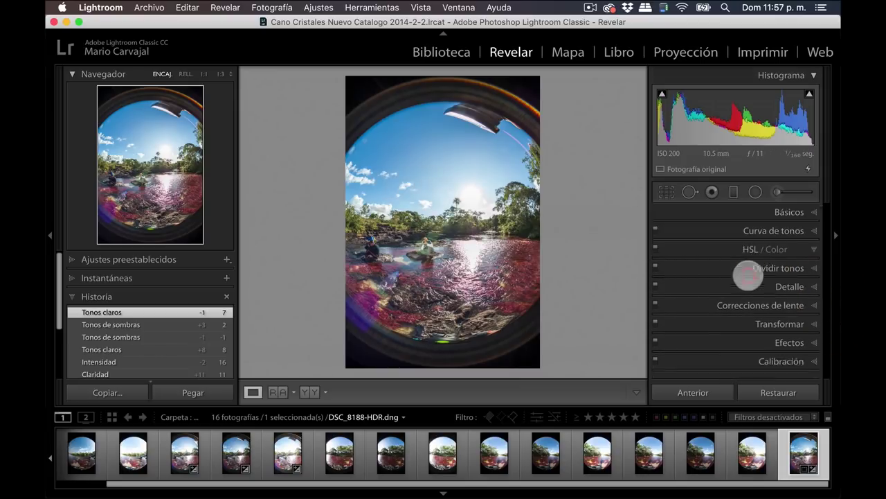
{"action": "left_click_drag", "start_coordinate": [822, 254], "coordinate": [820, 297]}
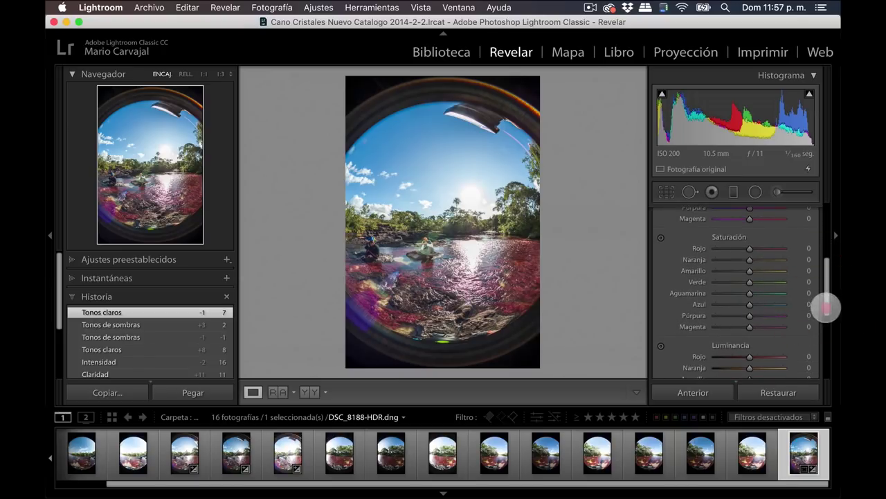
{"action": "left_click_drag", "start_coordinate": [819, 296], "coordinate": [825, 333]}
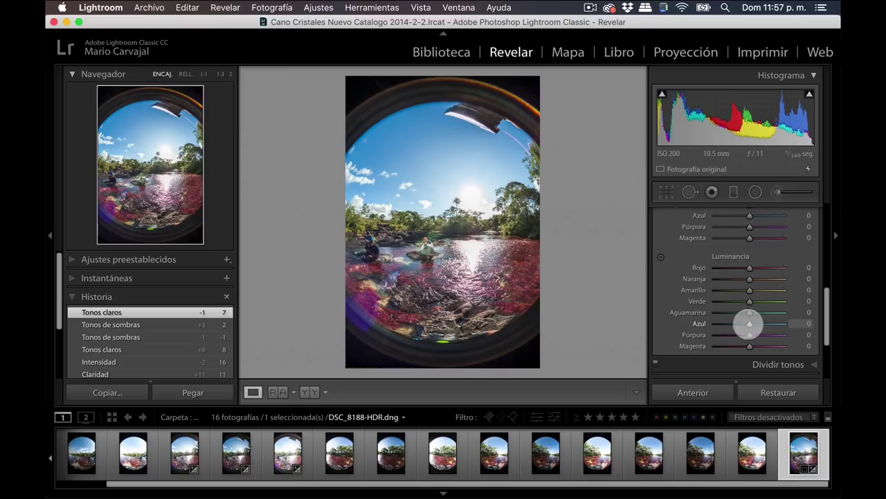
{"action": "left_click_drag", "start_coordinate": [748, 322], "coordinate": [745, 323]}
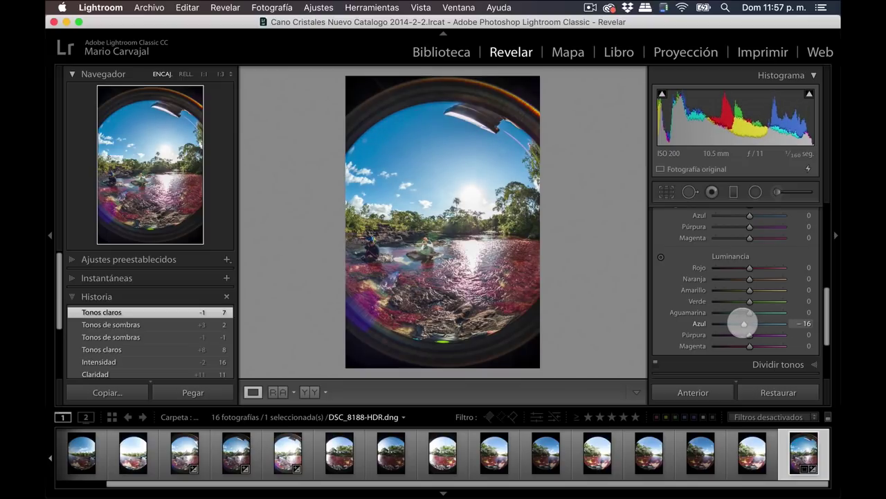
{"action": "left_click_drag", "start_coordinate": [744, 323], "coordinate": [744, 323]}
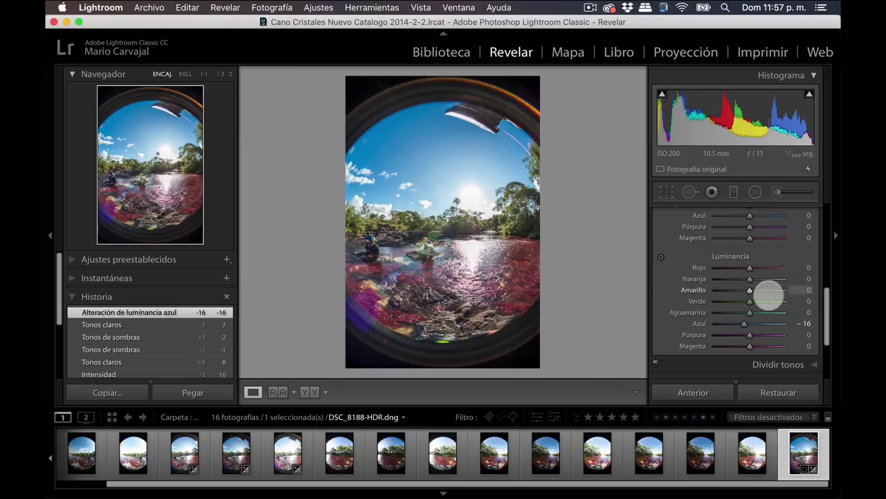
{"action": "left_click_drag", "start_coordinate": [825, 301], "coordinate": [825, 290]}
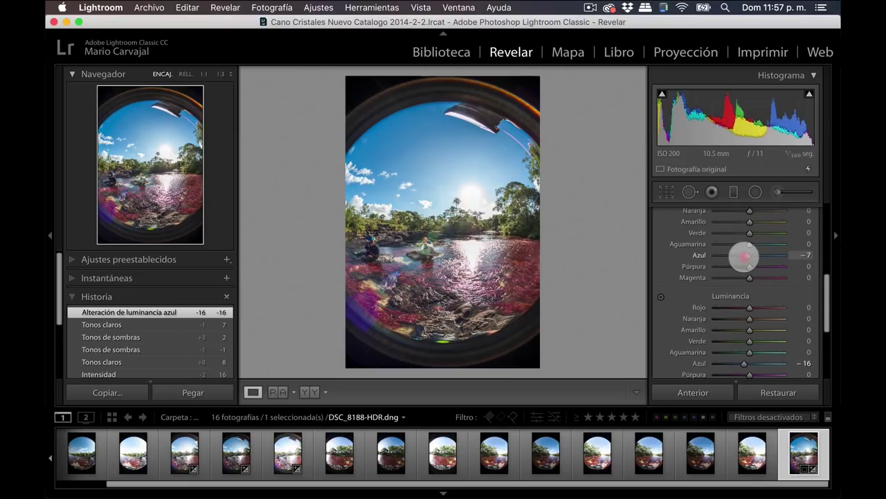
{"action": "left_click_drag", "start_coordinate": [741, 256], "coordinate": [741, 256]}
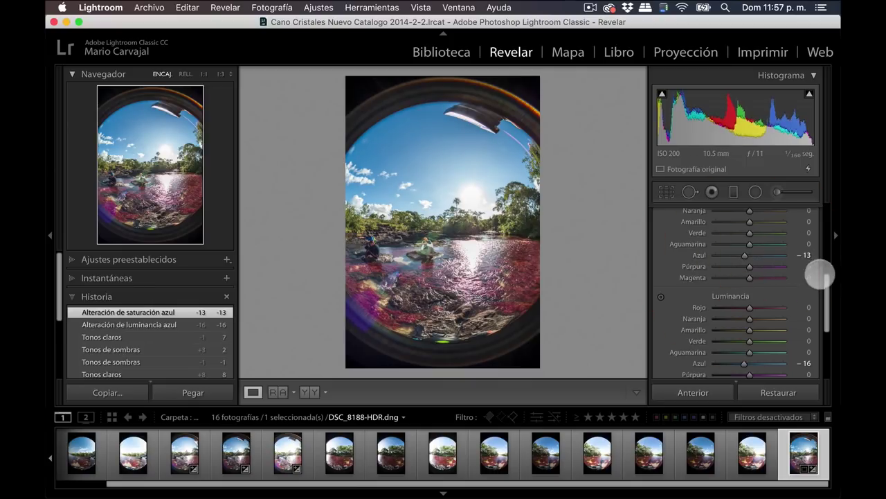
{"action": "left_click_drag", "start_coordinate": [828, 283], "coordinate": [827, 239]}
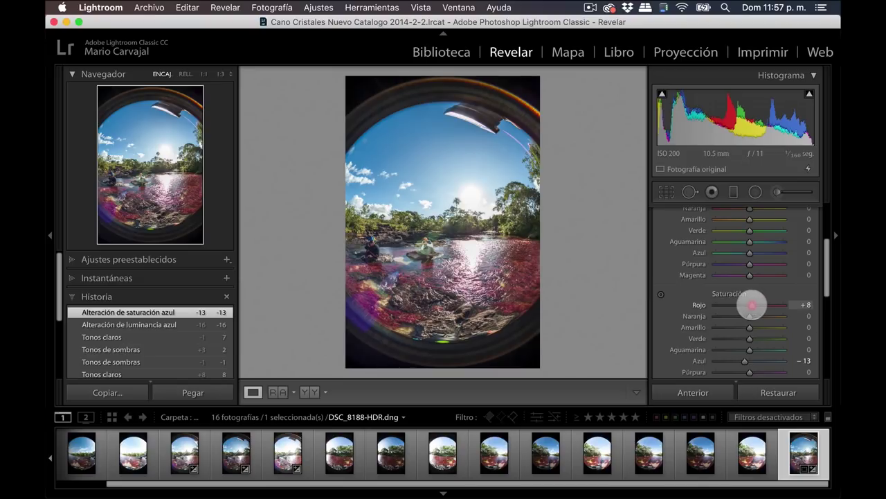
{"action": "left_click_drag", "start_coordinate": [751, 305], "coordinate": [751, 305]}
{"action": "left_click", "coordinate": [497, 287]}
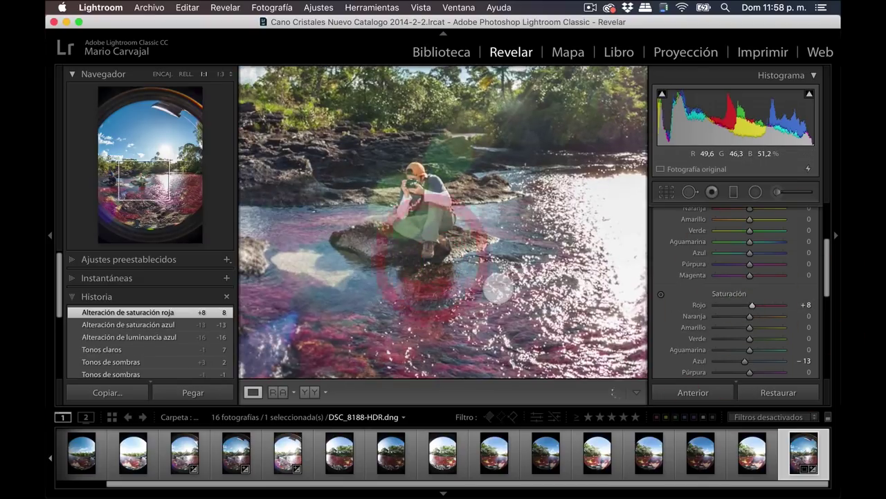
{"action": "left_click", "coordinate": [496, 290]}
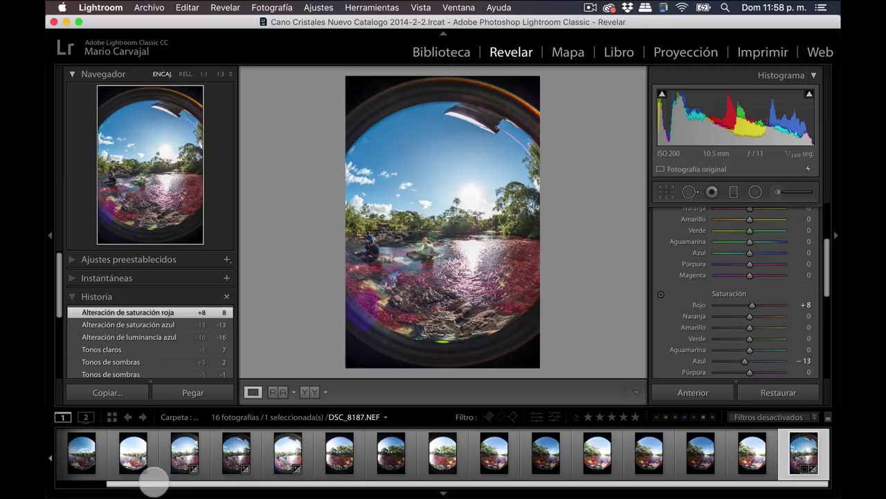
- Select all folder photos with the edited HDR as source and sync every develop setting to them
{"action": "left_click_drag", "start_coordinate": [154, 482], "coordinate": [125, 482]}
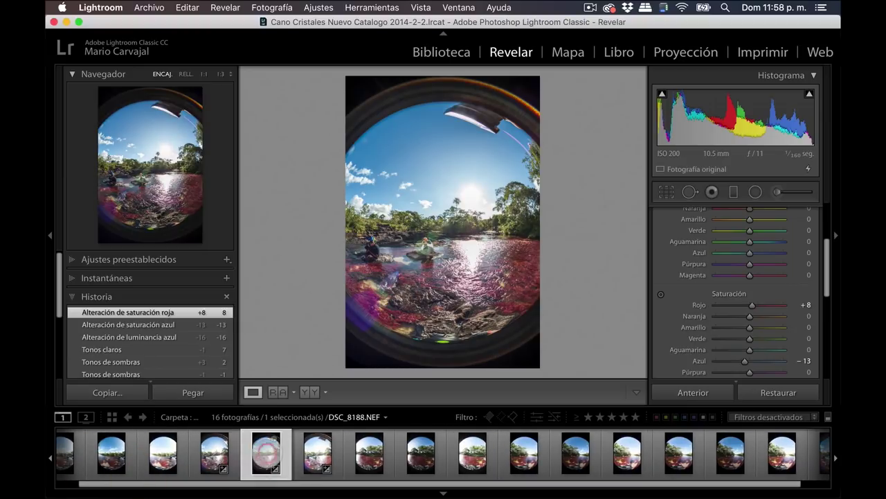
{"action": "left_click", "coordinate": [267, 450]}
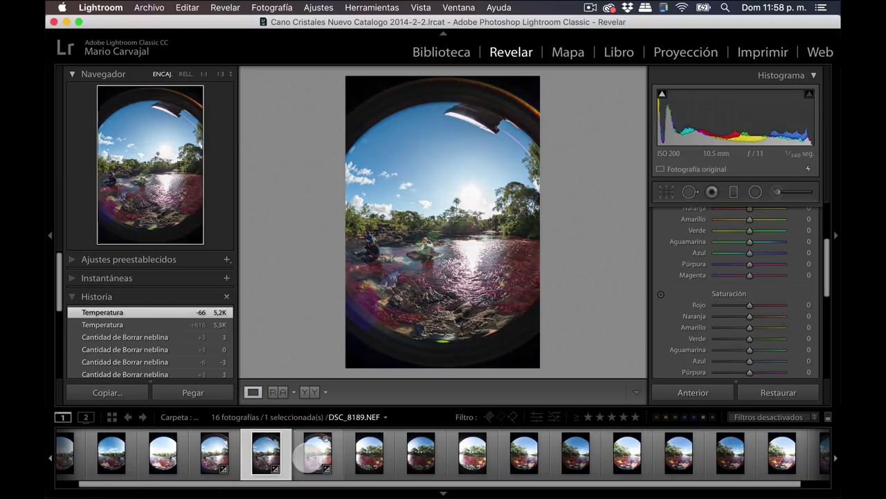
{"action": "left_click", "coordinate": [311, 451]}
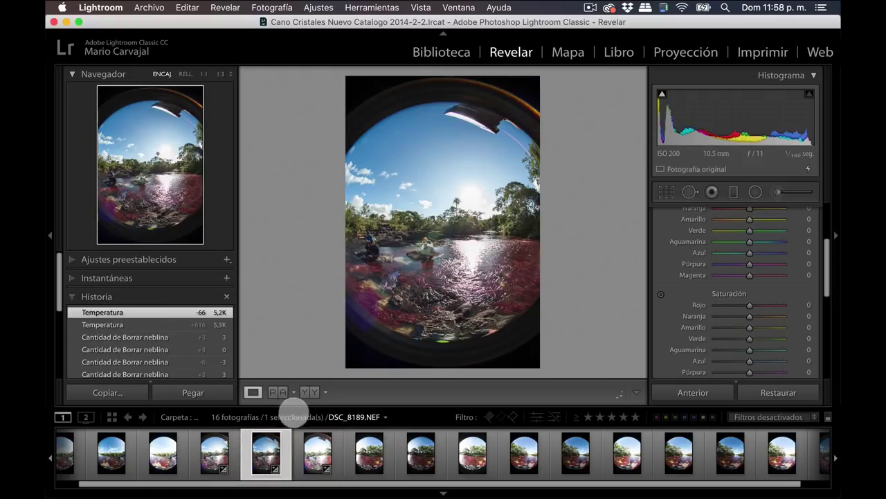
{"action": "key", "text": "super+a"}
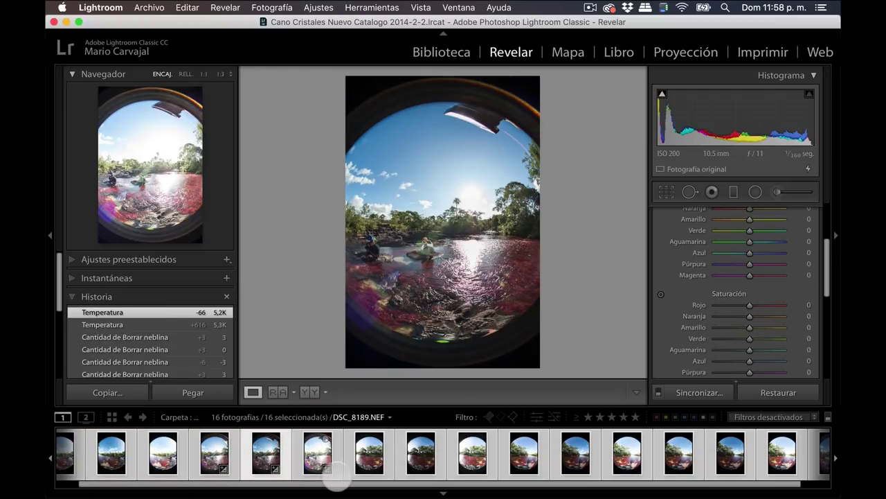
{"action": "left_click_drag", "start_coordinate": [337, 484], "coordinate": [498, 488]}
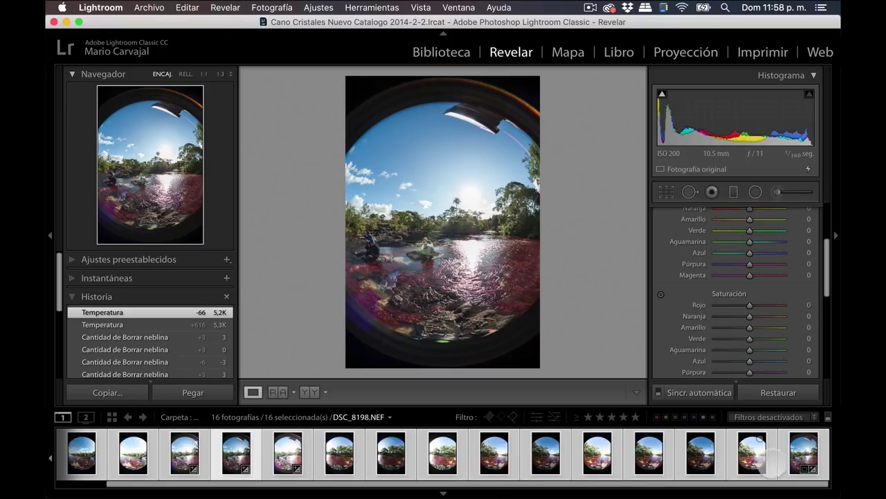
{"action": "left_click", "coordinate": [804, 453], "text": "super"}
{"action": "left_click", "coordinate": [659, 392]}
{"action": "left_click", "coordinate": [699, 392]}
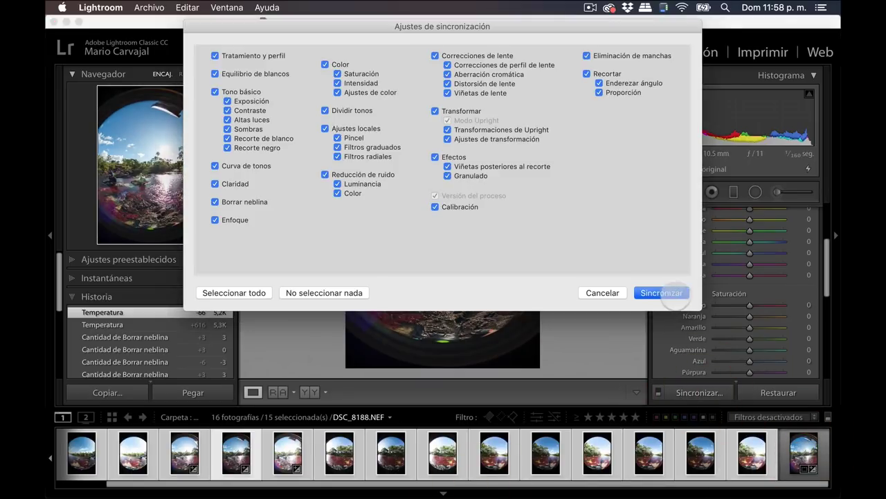
{"action": "left_click", "coordinate": [661, 292]}
- Check a synced photo, then clear the selection so only DSC_8184.NEF remains
{"action": "left_click_drag", "start_coordinate": [306, 483], "coordinate": [156, 477]}
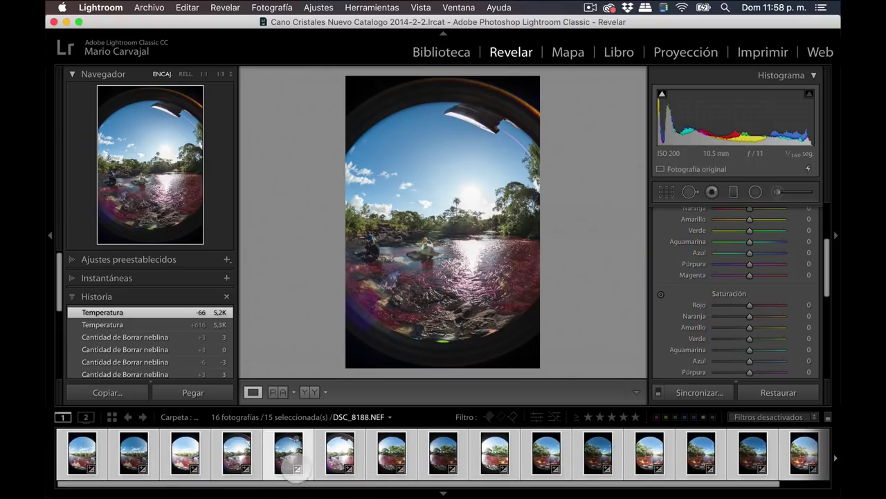
{"action": "left_click", "coordinate": [289, 454]}
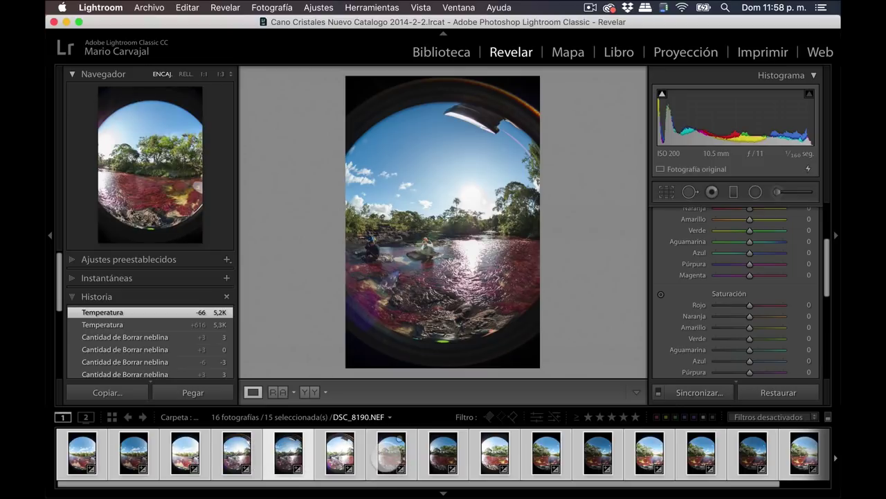
{"action": "key", "text": "super+d"}
- Merge the first two bracketed trios into HDR DNGs with Auto Align and Auto Settings
{"action": "left_click", "coordinate": [85, 451]}
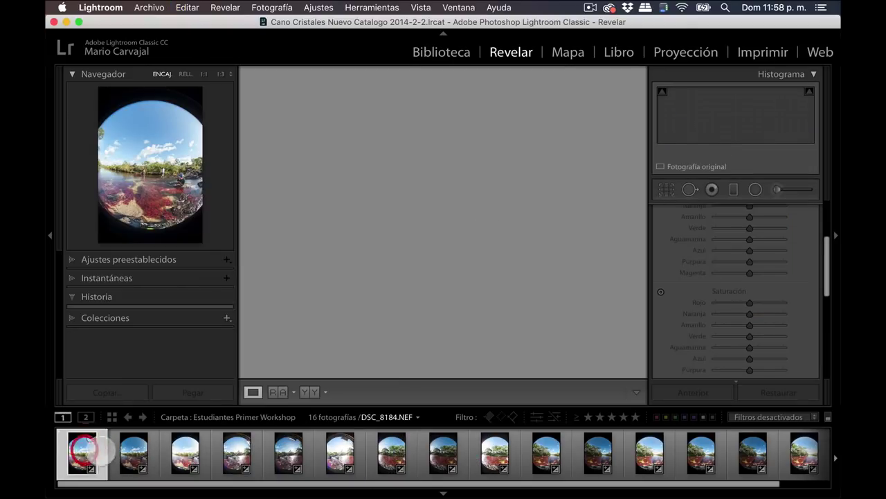
{"action": "left_click", "coordinate": [187, 454], "text": "shift"}
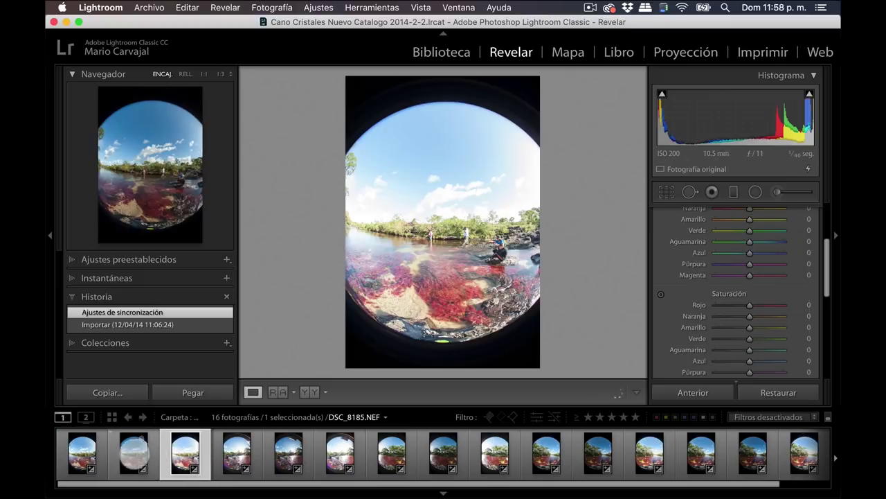
{"action": "right_click", "coordinate": [187, 454]}
{"action": "left_click", "coordinate": [407, 217]}
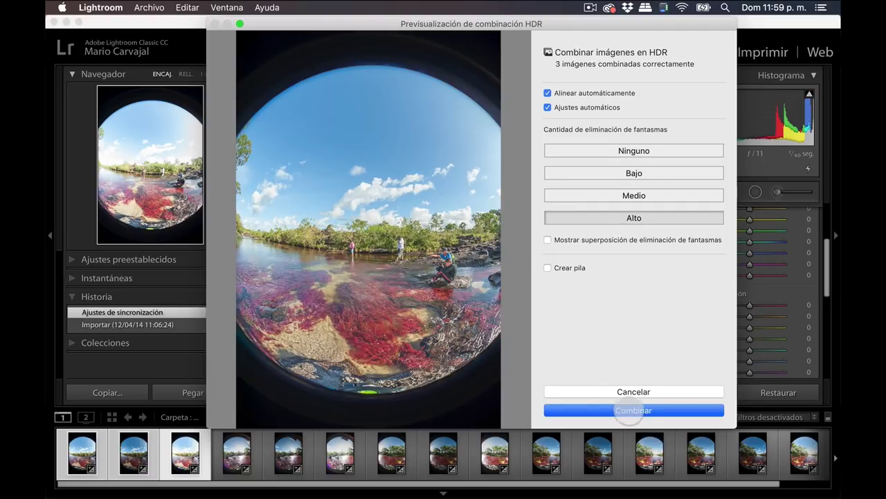
{"action": "left_click", "coordinate": [631, 410]}
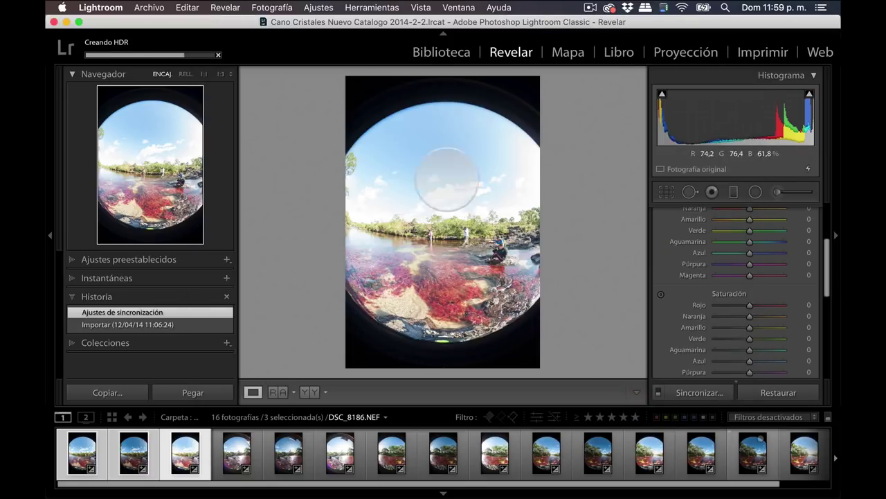
{"action": "left_click", "coordinate": [237, 454]}
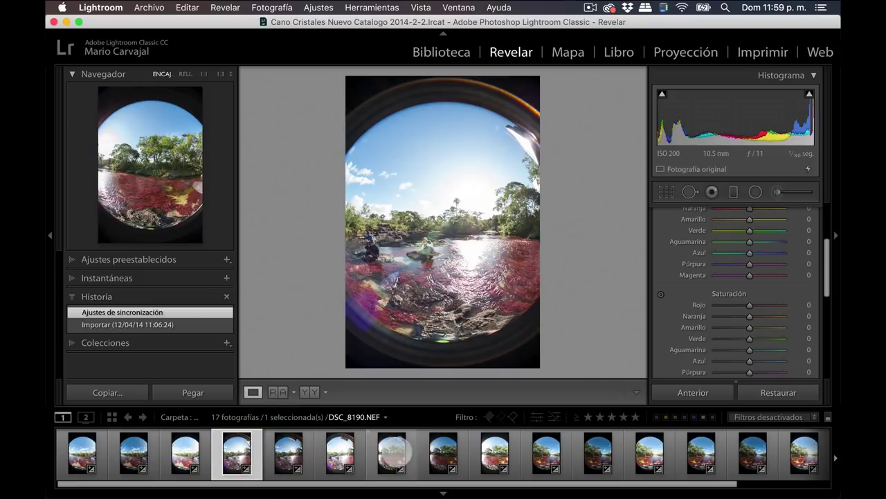
{"action": "left_click", "coordinate": [392, 454]}
{"action": "left_click", "coordinate": [495, 454], "text": "shift"}
{"action": "right_click", "coordinate": [393, 454]}
{"action": "left_click", "coordinate": [647, 218]}
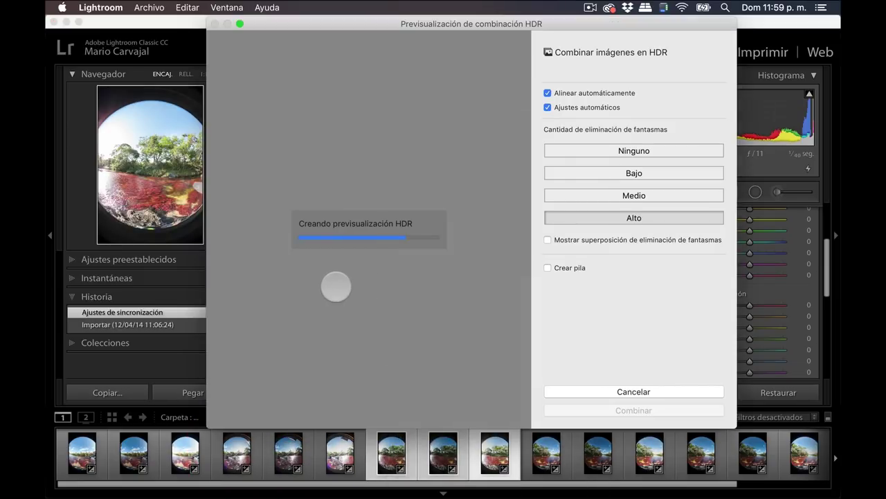
{"action": "left_click", "coordinate": [623, 410]}
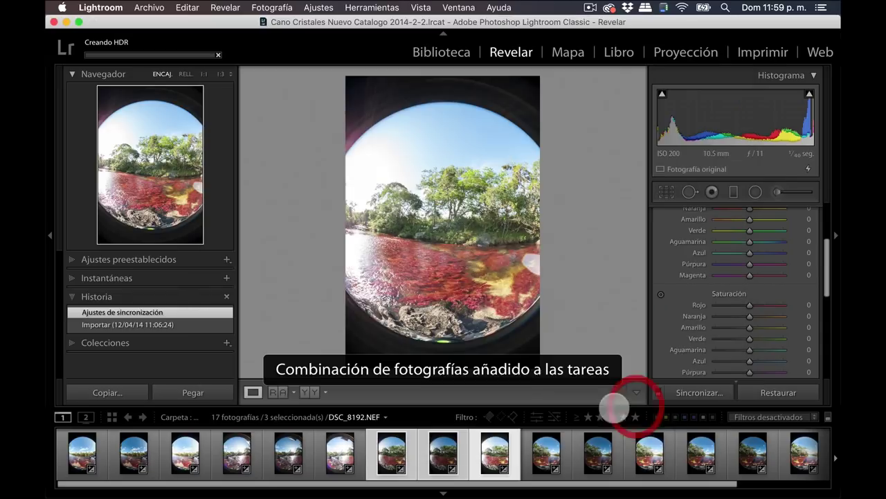
- Merge the remaining two bracketed trios into HDR DNGs, then open DSC_8188-HDR
{"action": "left_click", "coordinate": [546, 453]}
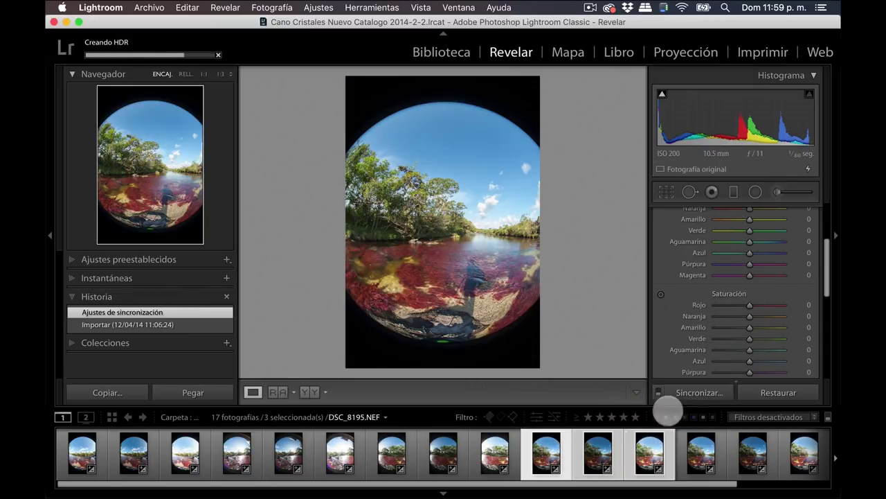
{"action": "right_click", "coordinate": [545, 450]}
{"action": "left_click", "coordinate": [516, 212]}
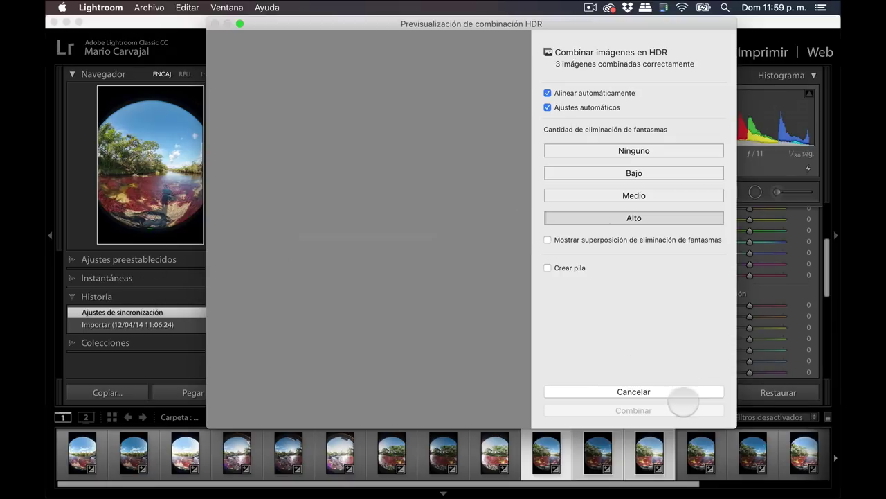
{"action": "left_click", "coordinate": [634, 410]}
{"action": "left_click_drag", "start_coordinate": [740, 484], "coordinate": [805, 485]}
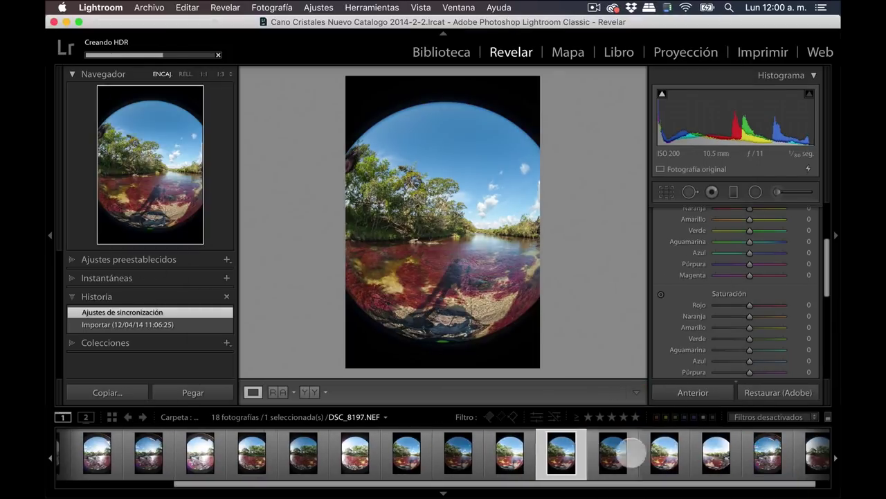
{"action": "left_click", "coordinate": [665, 453], "text": "shift"}
{"action": "right_click", "coordinate": [554, 454]}
{"action": "left_click", "coordinate": [527, 219]}
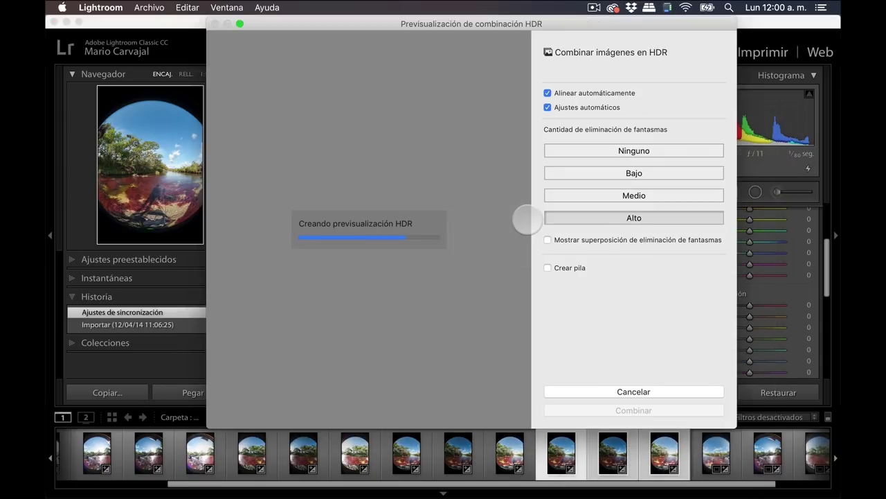
{"action": "left_click", "coordinate": [593, 410]}
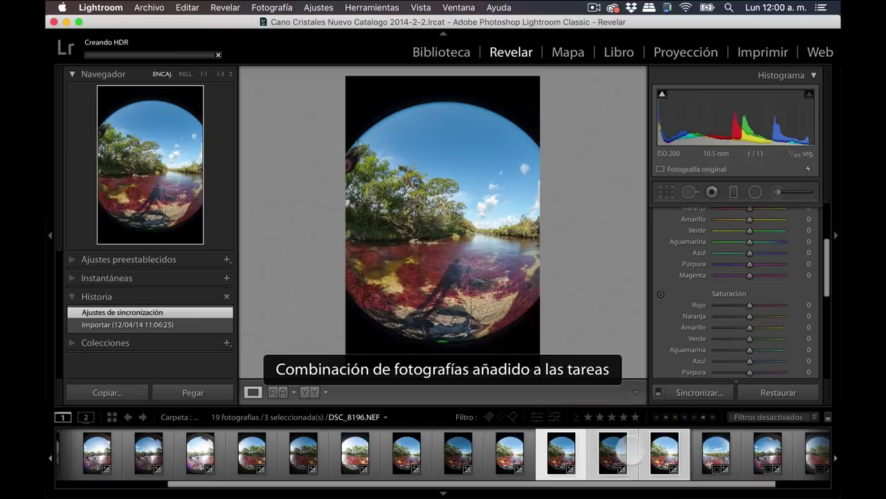
{"action": "left_click_drag", "start_coordinate": [705, 484], "coordinate": [755, 485]}
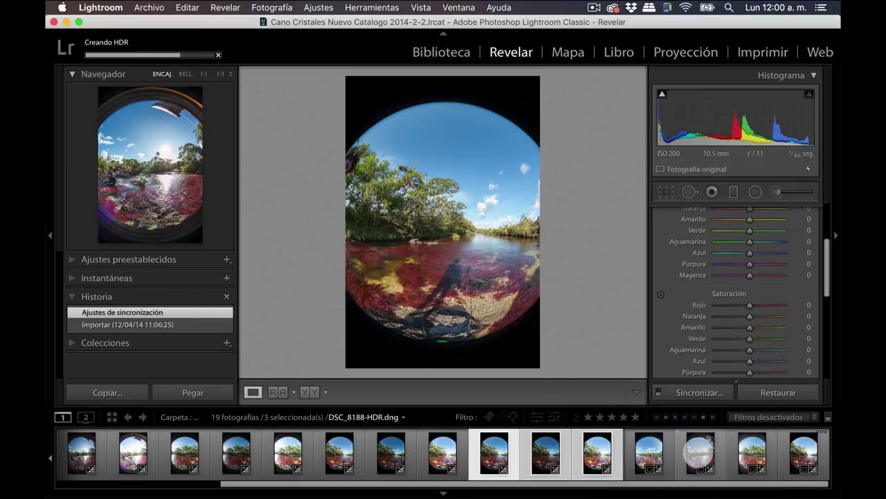
{"action": "left_click", "coordinate": [699, 451]}
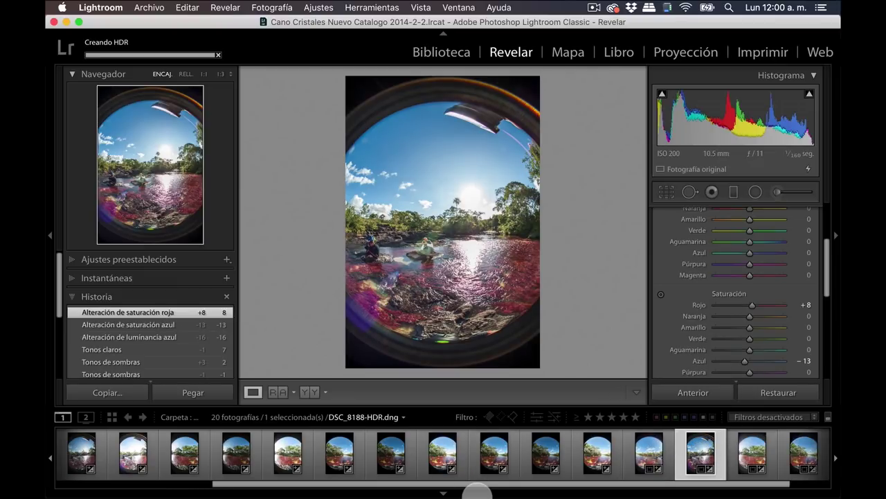
- Filter the Library grid by File Type Digital Negative to show only the five HDR DNGs
{"action": "key", "text": "g"}
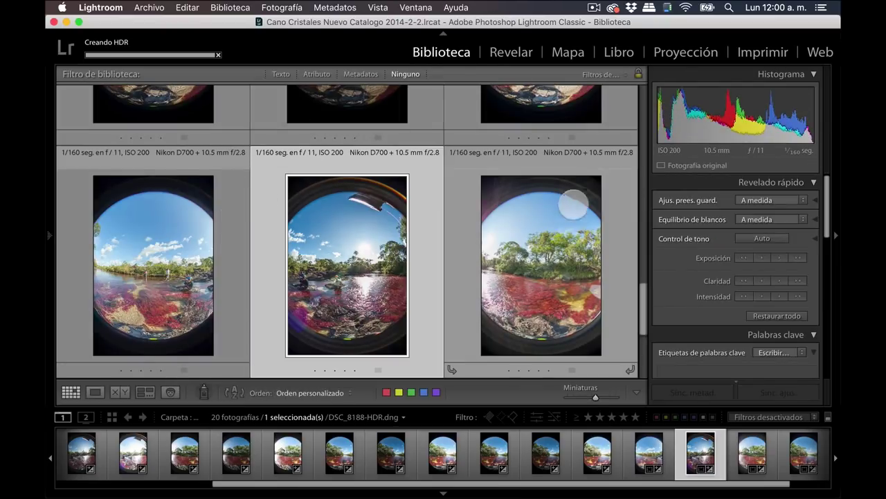
{"action": "left_click", "coordinate": [361, 73]}
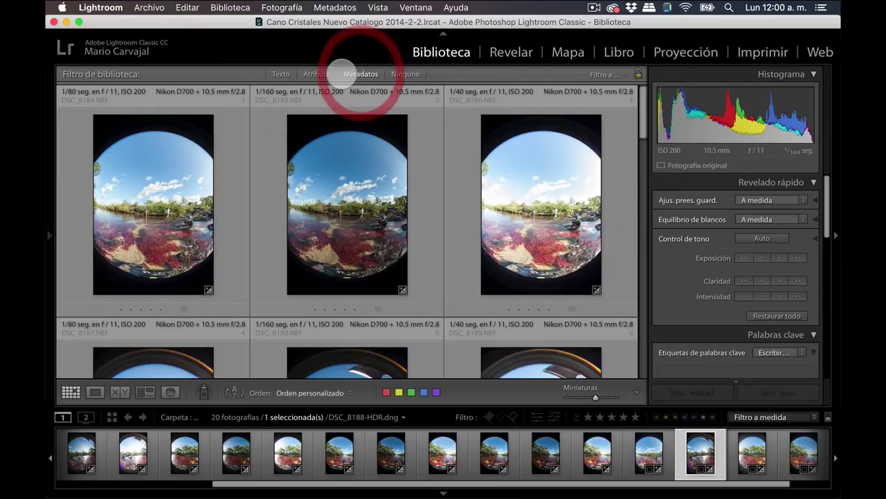
{"action": "mouse_move", "coordinate": [125, 88]}
{"action": "left_click", "coordinate": [103, 114]}
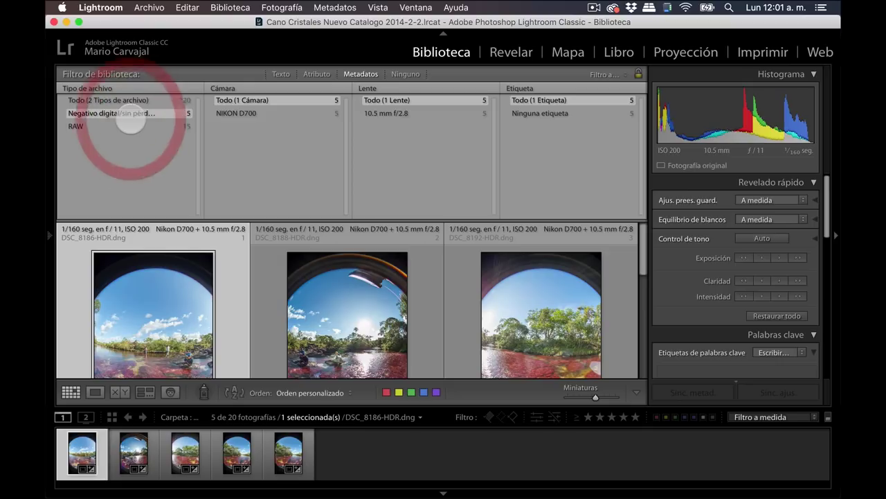
{"action": "left_click", "coordinate": [145, 125]}
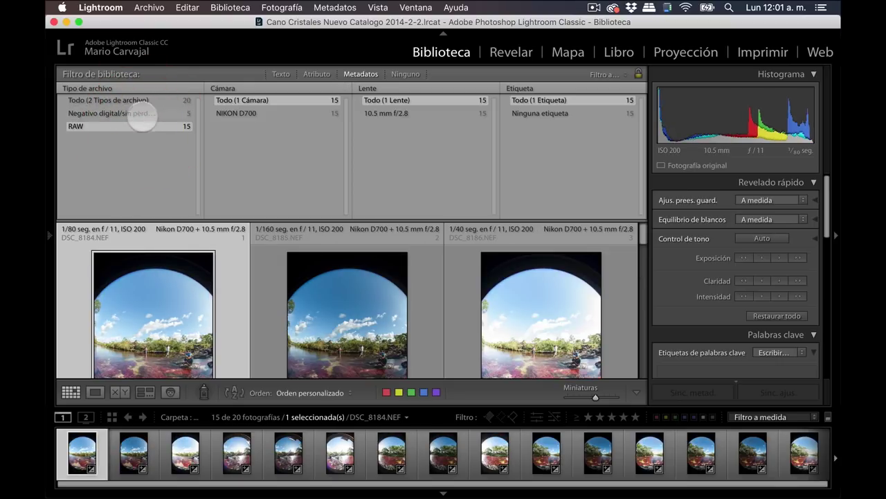
{"action": "left_click", "coordinate": [144, 114]}
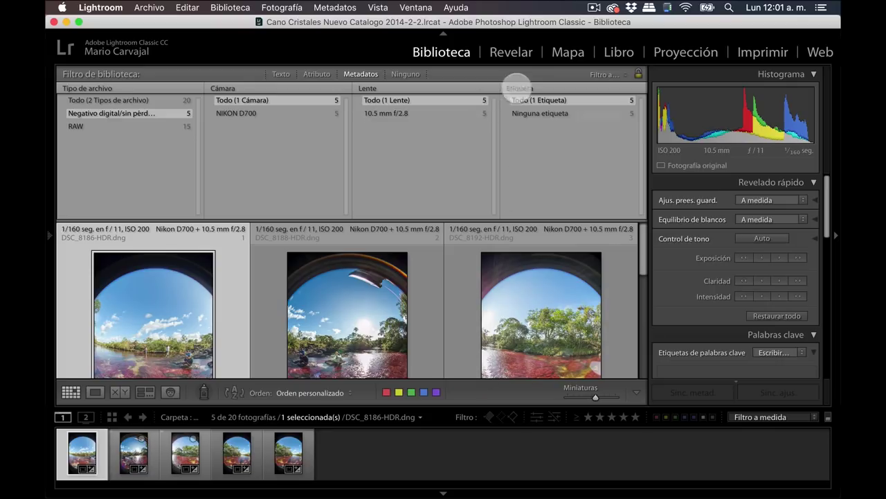
{"action": "left_click", "coordinate": [510, 52]}
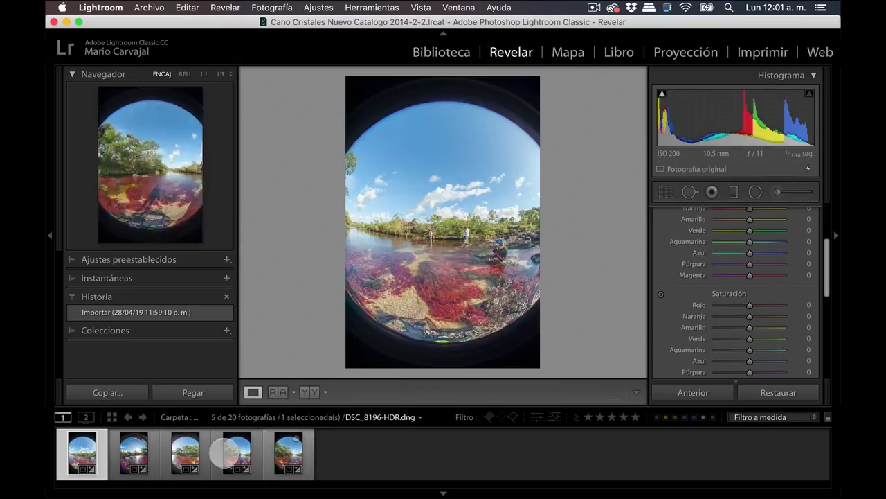
- Sync DSC_8188-HDR's develop settings to all five selected HDR photos
{"action": "left_click", "coordinate": [131, 454]}
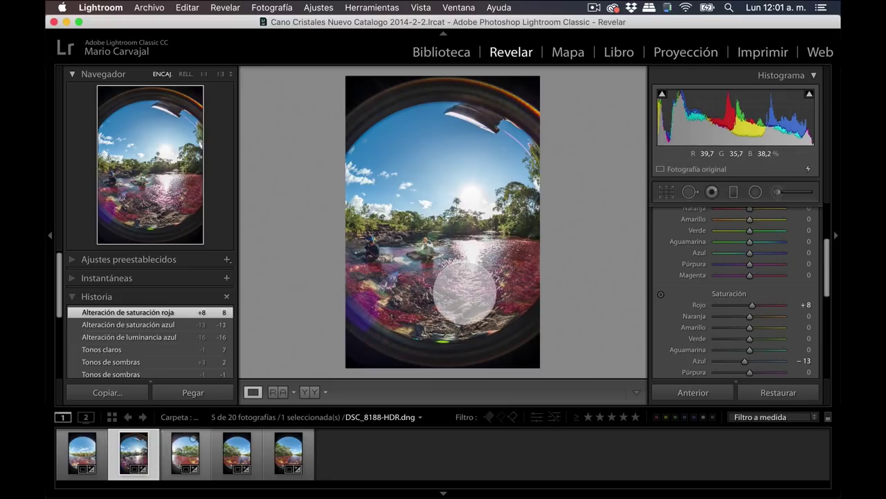
{"action": "key", "text": "super+a"}
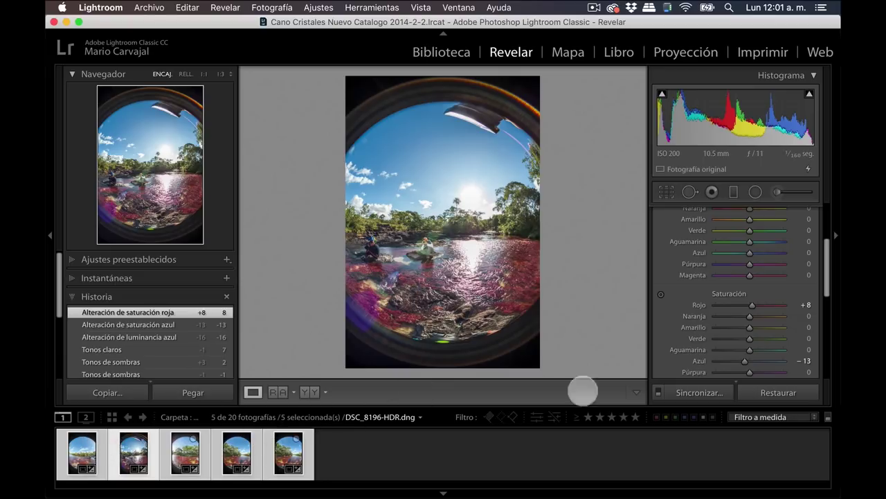
{"action": "left_click", "coordinate": [699, 392]}
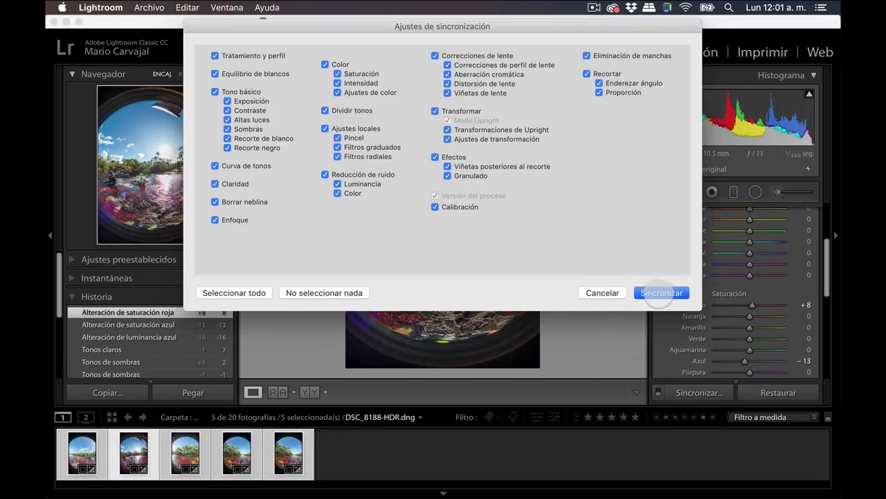
{"action": "left_click", "coordinate": [661, 292]}
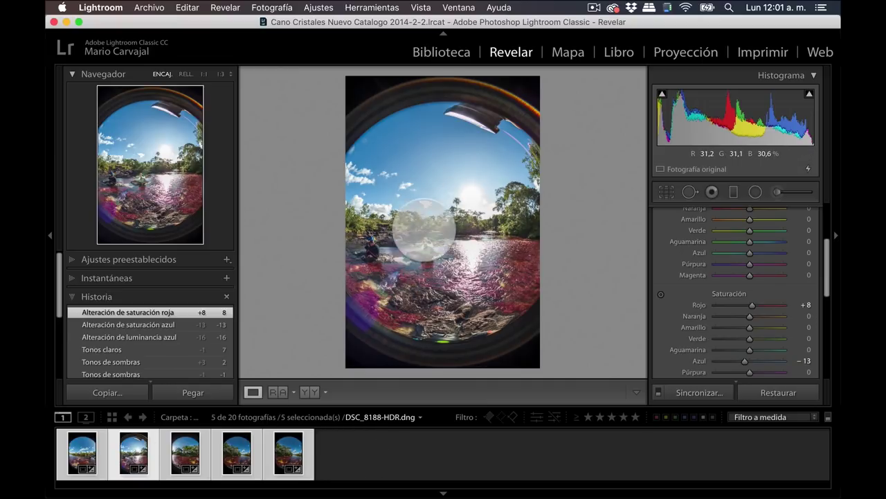
- Open DSC_8193-HDR and zoom to 1:1 and back to check the result
{"action": "left_click", "coordinate": [237, 452]}
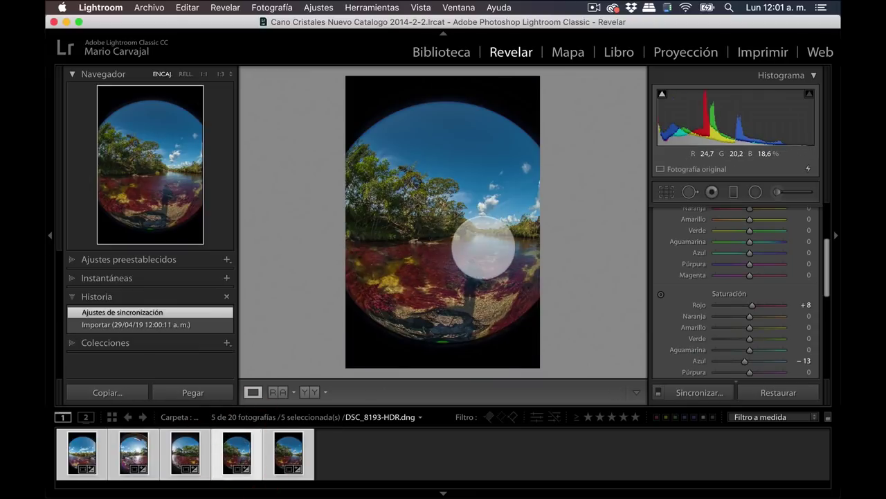
{"action": "left_click", "coordinate": [443, 219]}
{"action": "left_click", "coordinate": [458, 270]}
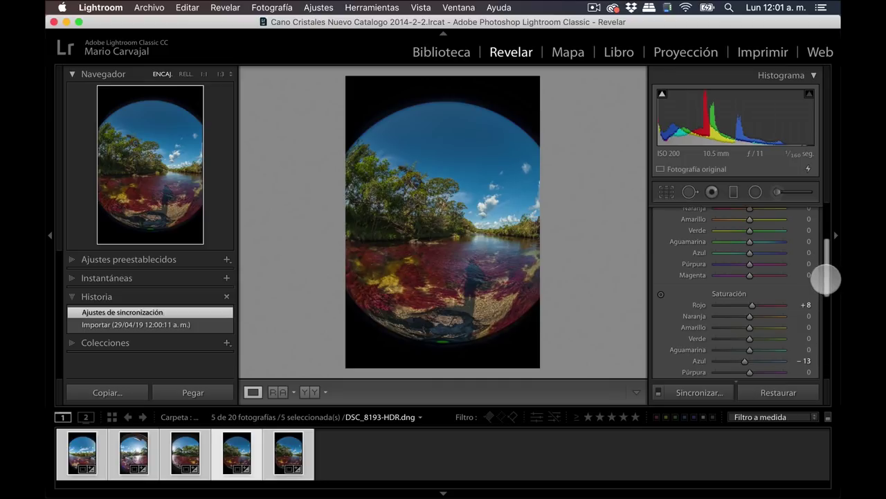
- Reset blue saturation and luminance, then raise blue HSL luminance to +12
{"action": "left_click_drag", "start_coordinate": [827, 279], "coordinate": [827, 291]}
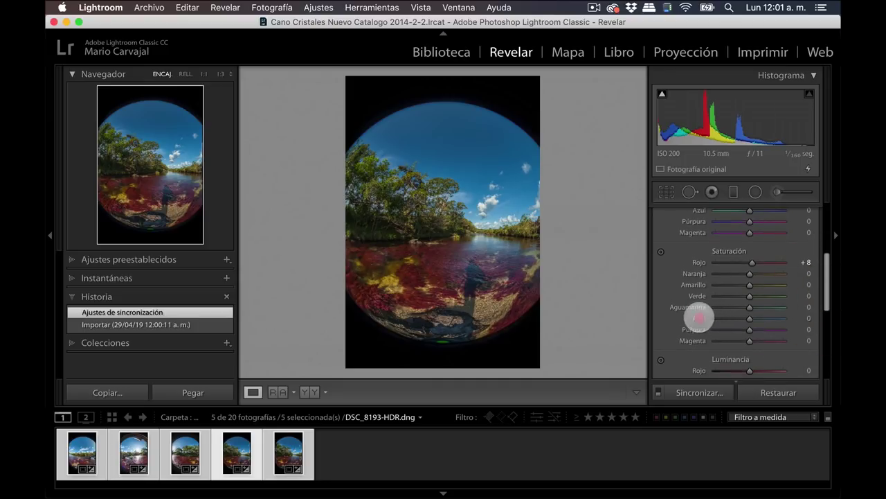
{"action": "left_click", "coordinate": [700, 318]}
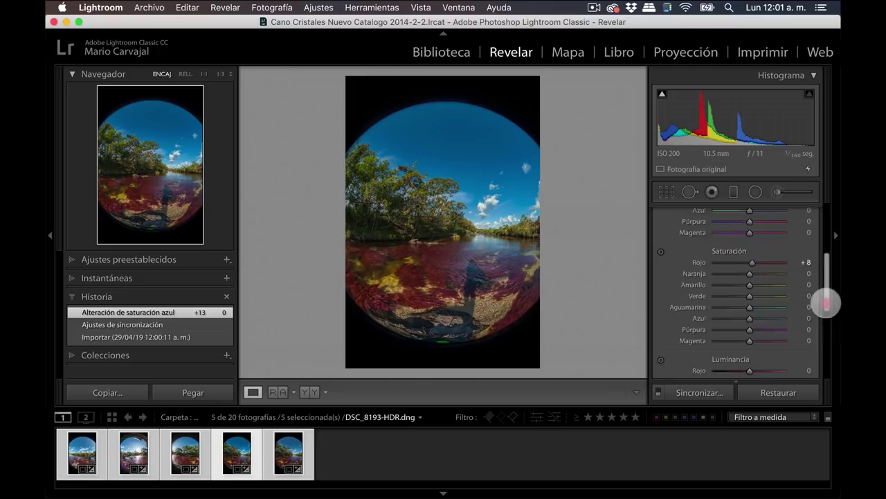
{"action": "left_click_drag", "start_coordinate": [827, 303], "coordinate": [828, 334]}
{"action": "left_click", "coordinate": [697, 330]}
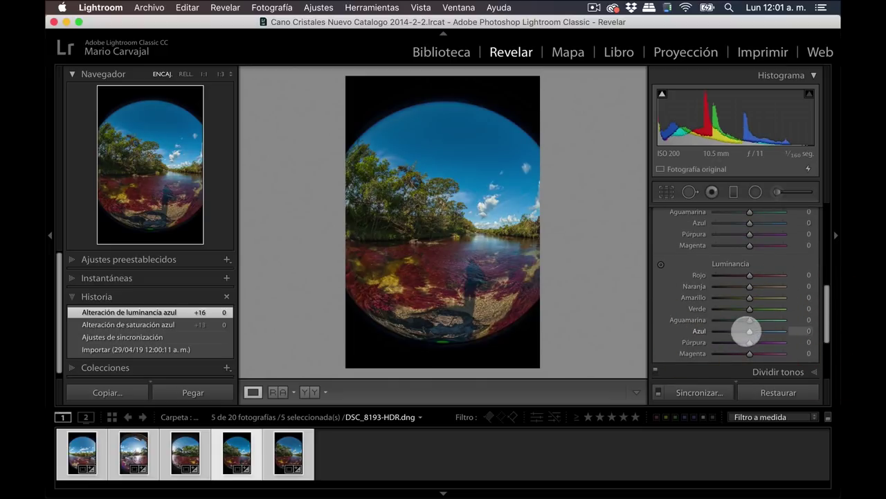
{"action": "left_click_drag", "start_coordinate": [747, 331], "coordinate": [751, 331]}
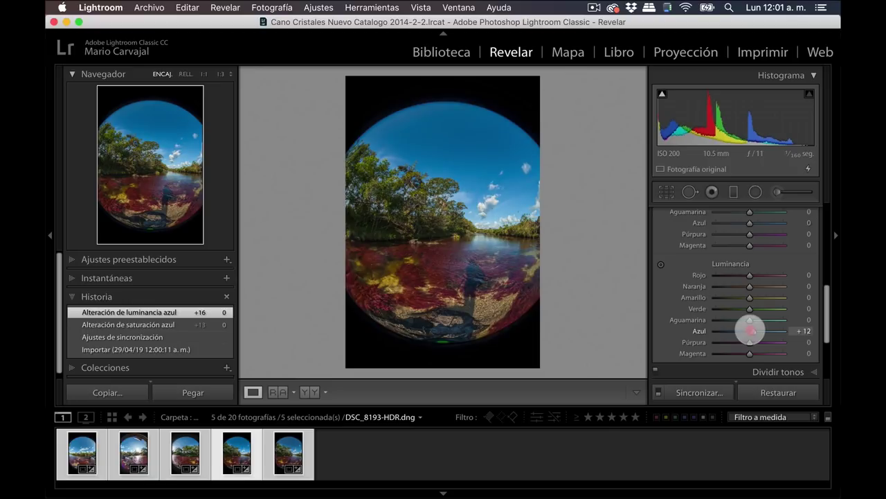
{"action": "left_click_drag", "start_coordinate": [827, 311], "coordinate": [821, 214]}
- Raise Exposure from -1,00 to -0,35, checking the trees at 1:1
{"action": "left_click", "coordinate": [786, 208]}
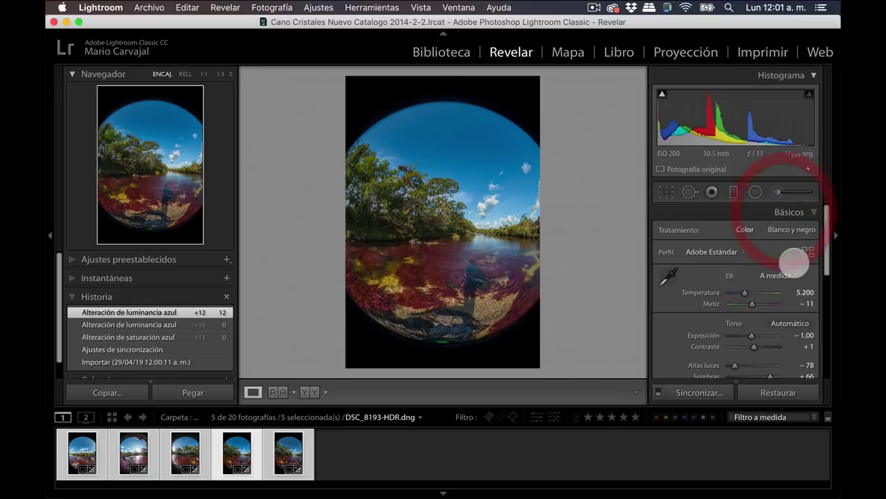
{"action": "left_click_drag", "start_coordinate": [751, 335], "coordinate": [752, 335]}
{"action": "left_click", "coordinate": [392, 197]}
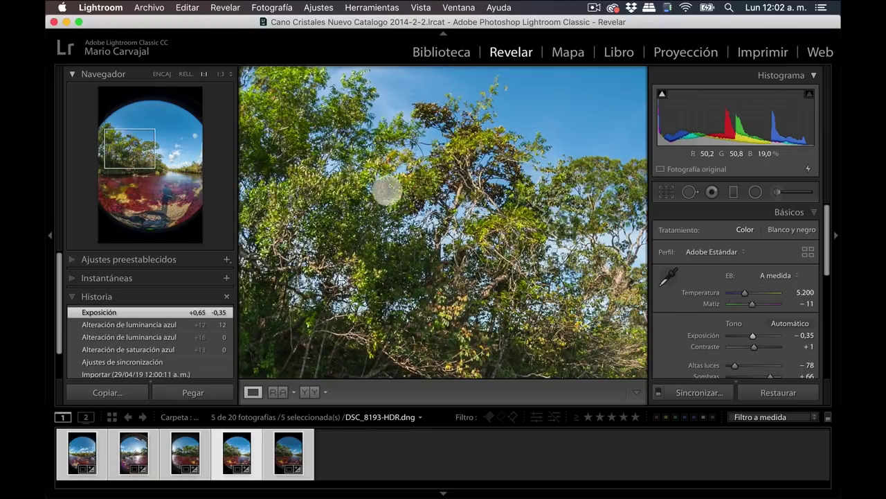
{"action": "left_click", "coordinate": [395, 205]}
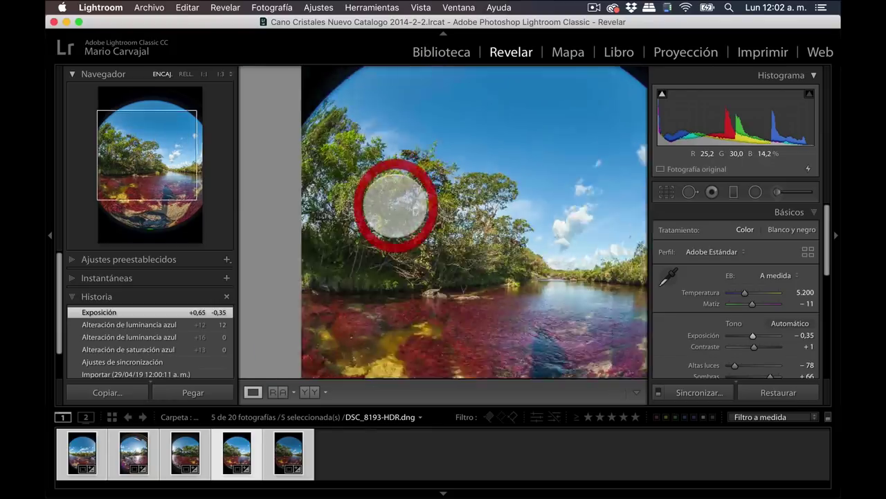
{"action": "left_click_drag", "start_coordinate": [826, 252], "coordinate": [811, 337]}
{"action": "left_click", "coordinate": [741, 295]}
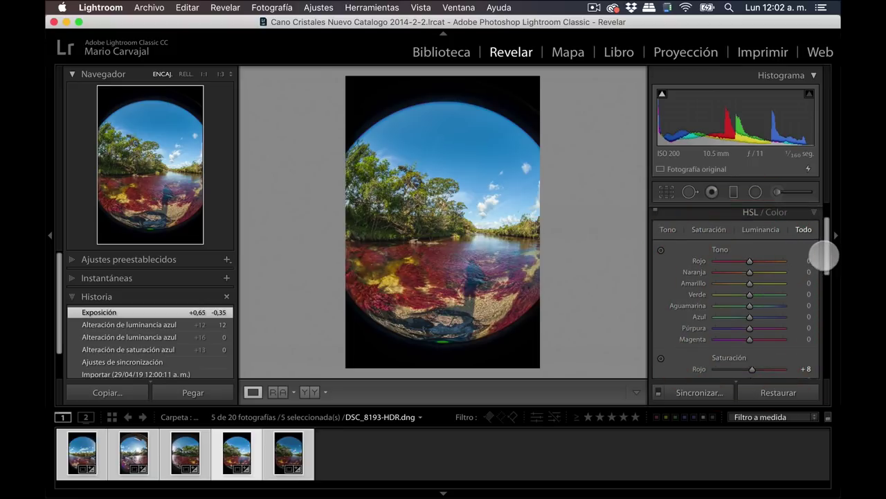
- Set the yellow HSL hue to +18, checking the yellows at 1:1
{"action": "left_click_drag", "start_coordinate": [824, 256], "coordinate": [826, 266]}
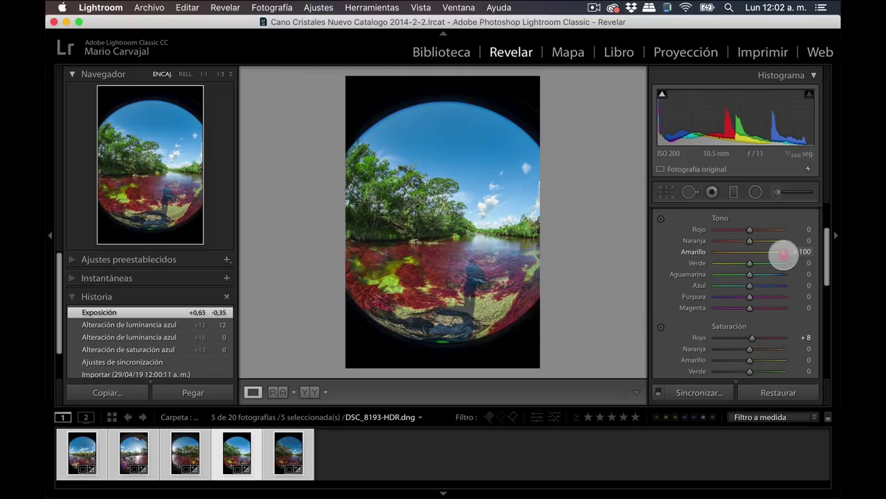
{"action": "left_click_drag", "start_coordinate": [761, 254], "coordinate": [728, 253]}
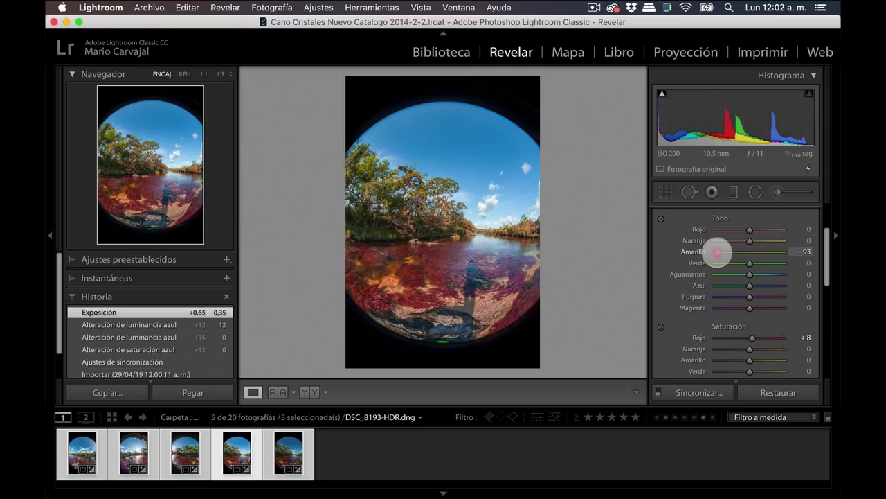
{"action": "left_click_drag", "start_coordinate": [718, 252], "coordinate": [746, 254]}
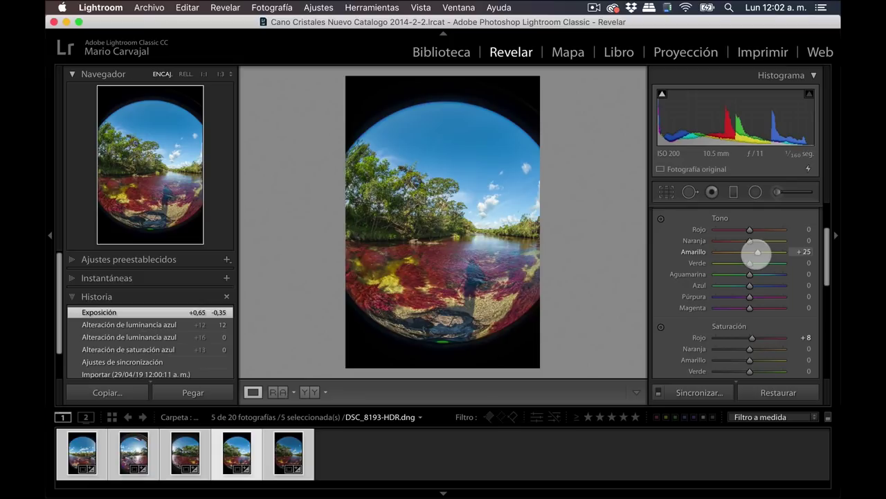
{"action": "left_click_drag", "start_coordinate": [757, 252], "coordinate": [760, 252]}
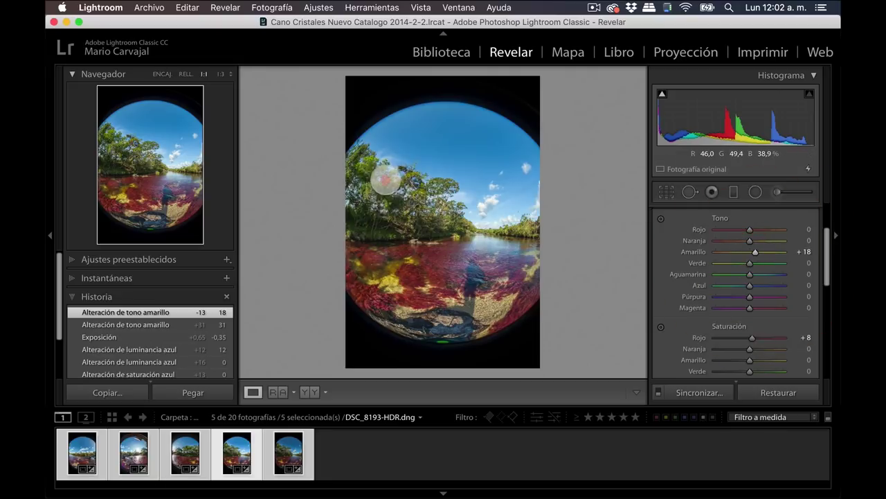
{"action": "left_click", "coordinate": [386, 169]}
{"action": "left_click", "coordinate": [417, 225]}
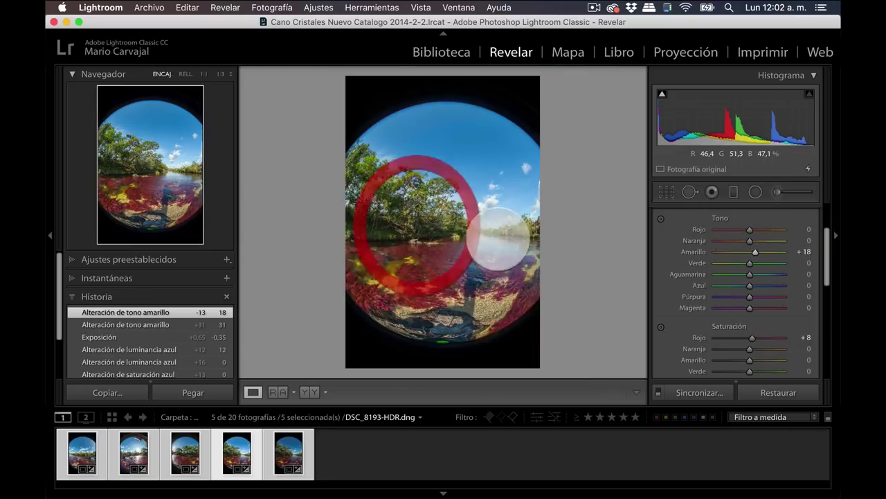
- Lower green saturation to -45 while inspecting the foliage up close
{"action": "left_click_drag", "start_coordinate": [826, 268], "coordinate": [827, 288]}
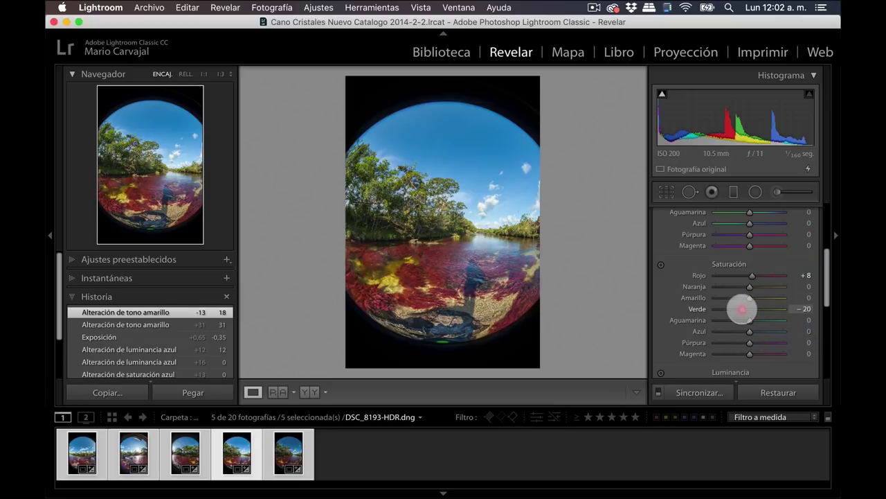
{"action": "left_click", "coordinate": [411, 198]}
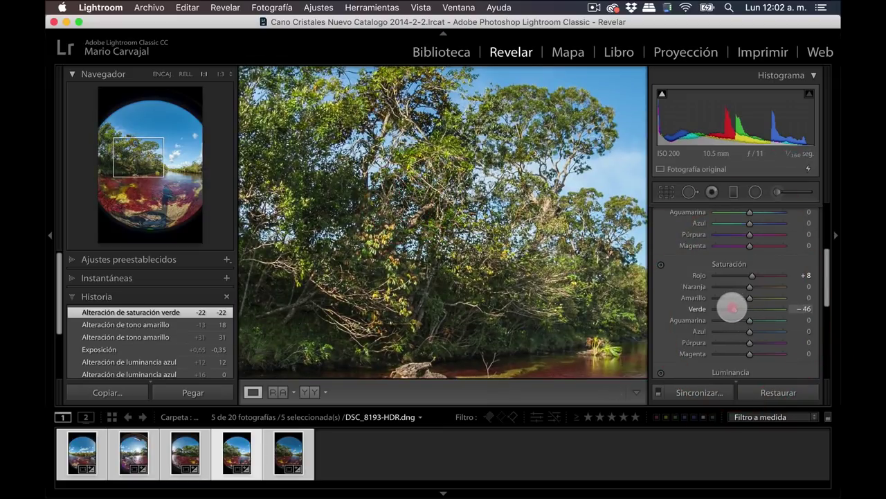
{"action": "left_click_drag", "start_coordinate": [732, 308], "coordinate": [734, 308]}
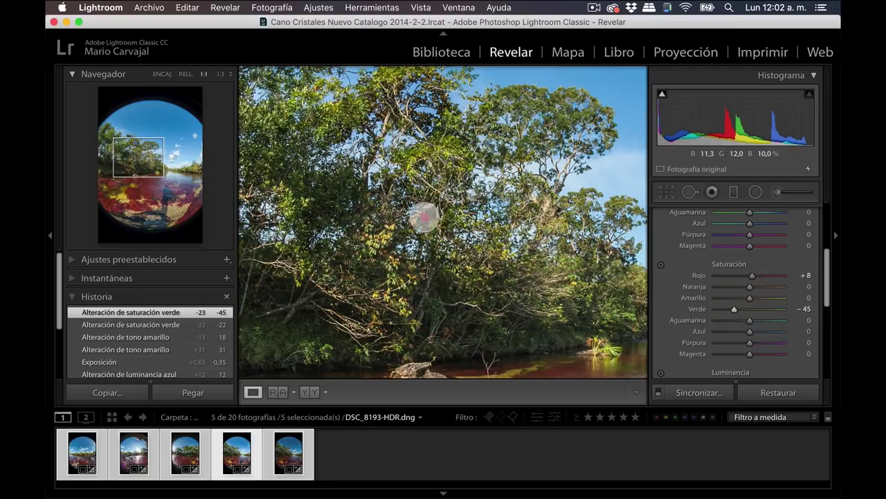
{"action": "left_click", "coordinate": [424, 216]}
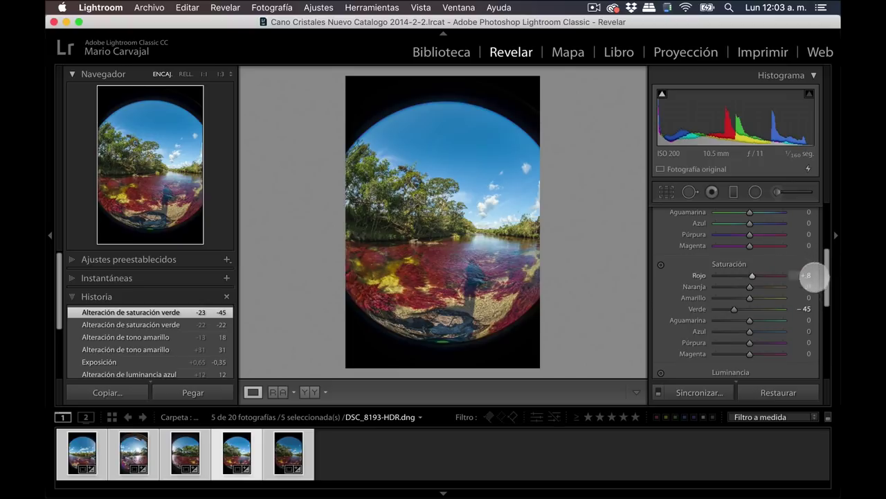
- Set sharpening Amount 61 and Masking 91, previewing the mask and checking at 1:1
{"action": "scroll", "coordinate": [826, 281], "scroll_direction": "down", "scroll_amount": 10}
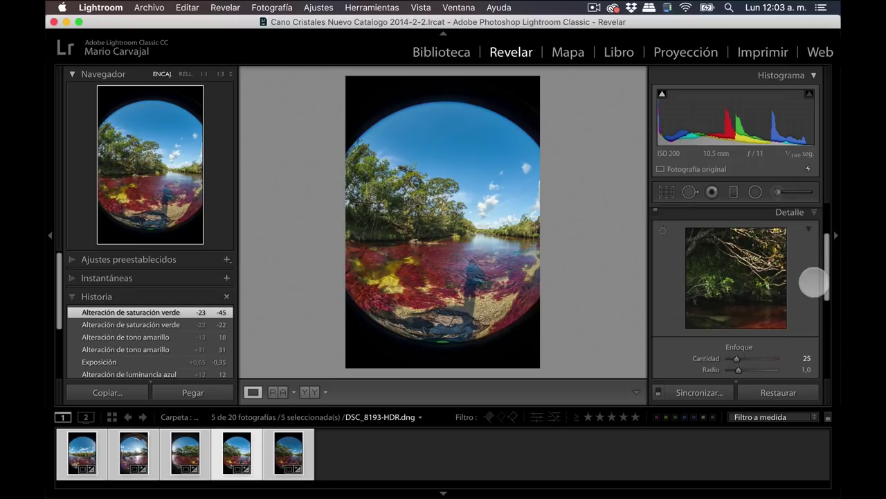
{"action": "left_click_drag", "start_coordinate": [825, 277], "coordinate": [825, 297]}
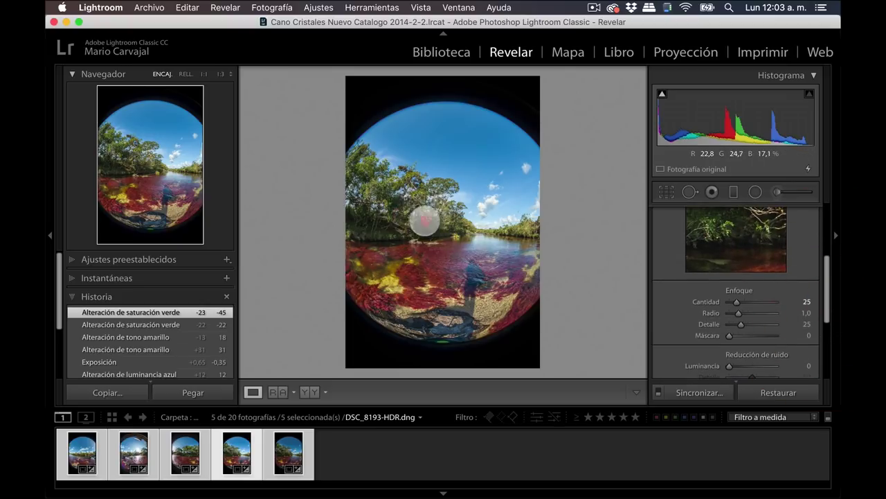
{"action": "left_click", "coordinate": [423, 221]}
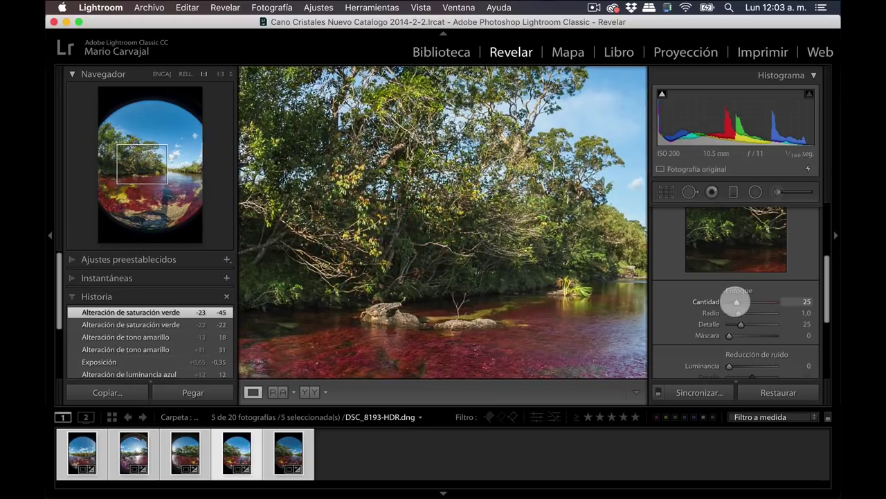
{"action": "left_click", "coordinate": [746, 302]}
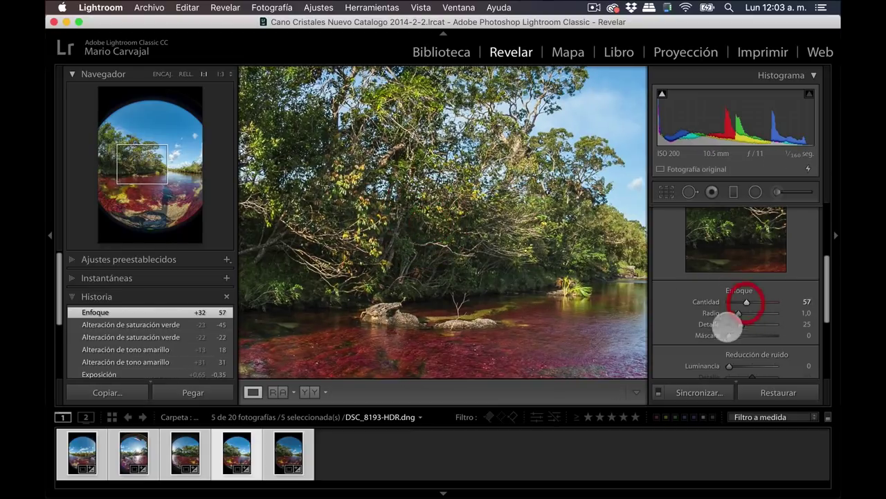
{"action": "left_click", "coordinate": [520, 272]}
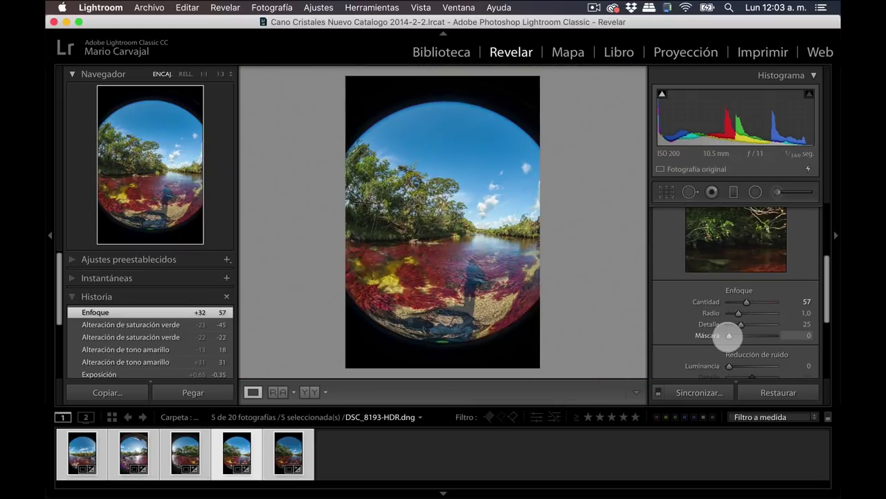
{"action": "left_click_drag", "start_coordinate": [728, 335], "coordinate": [771, 336]}
{"action": "left_click", "coordinate": [406, 220]}
{"action": "left_click", "coordinate": [470, 182]}
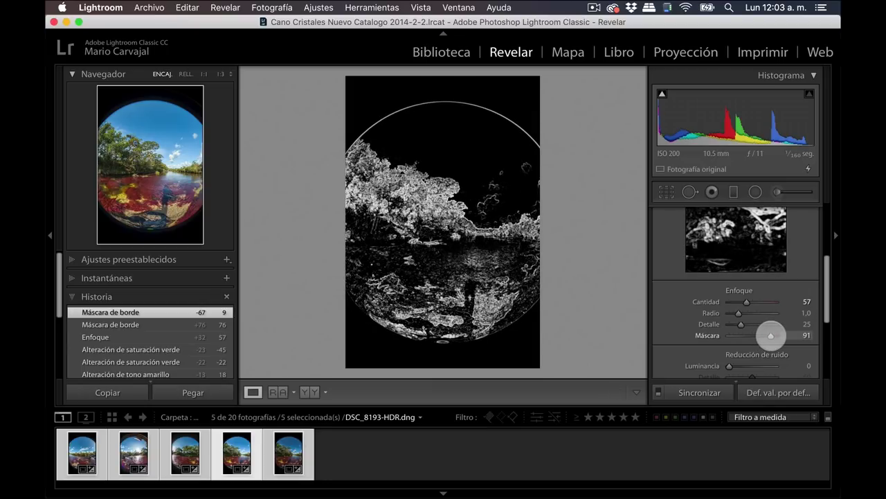
{"action": "left_click_drag", "start_coordinate": [771, 335], "coordinate": [772, 335]}
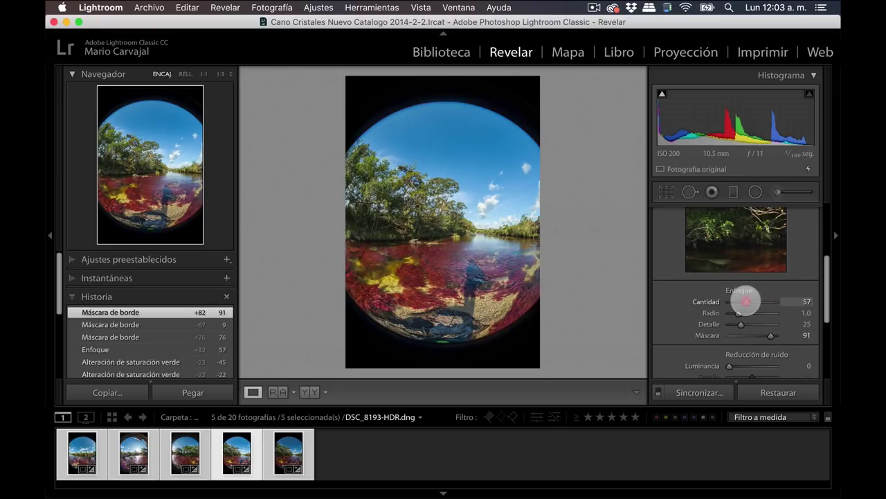
{"action": "left_click", "coordinate": [420, 224]}
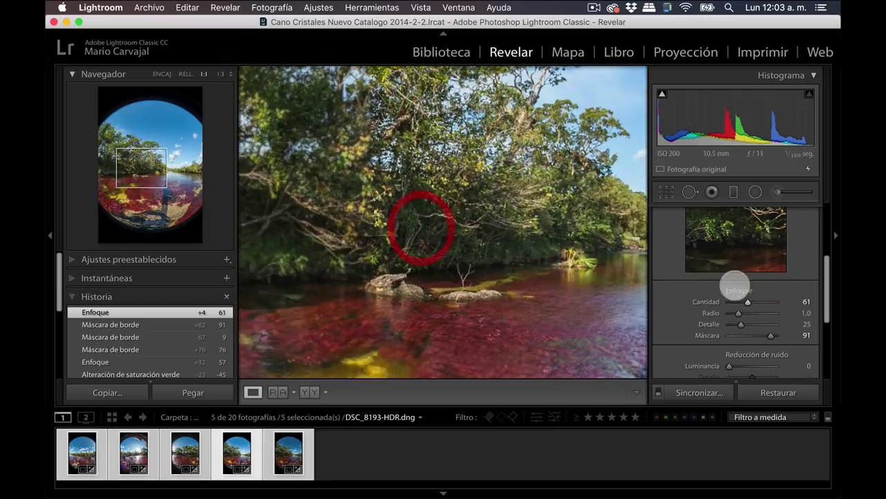
- Add luminance noise reduction of 28 and inspect the trees and riverbed at 1:1
{"action": "left_click_drag", "start_coordinate": [823, 302], "coordinate": [817, 340]}
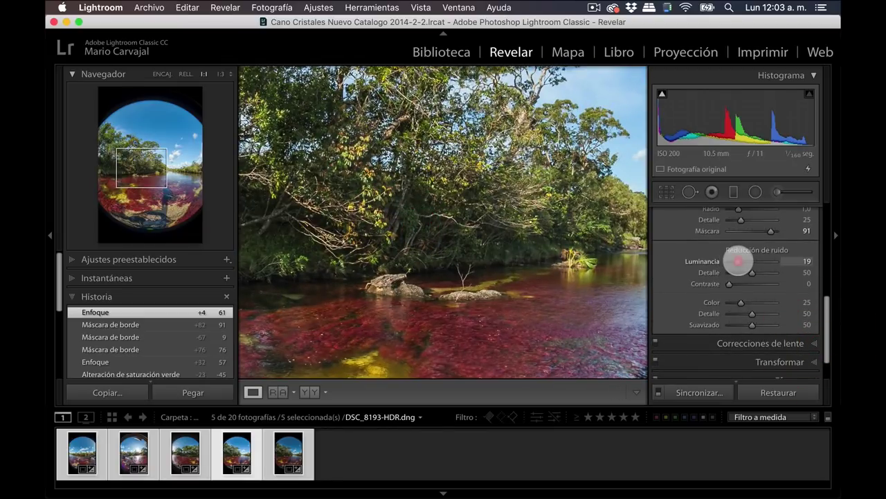
{"action": "left_click_drag", "start_coordinate": [738, 262], "coordinate": [738, 261]}
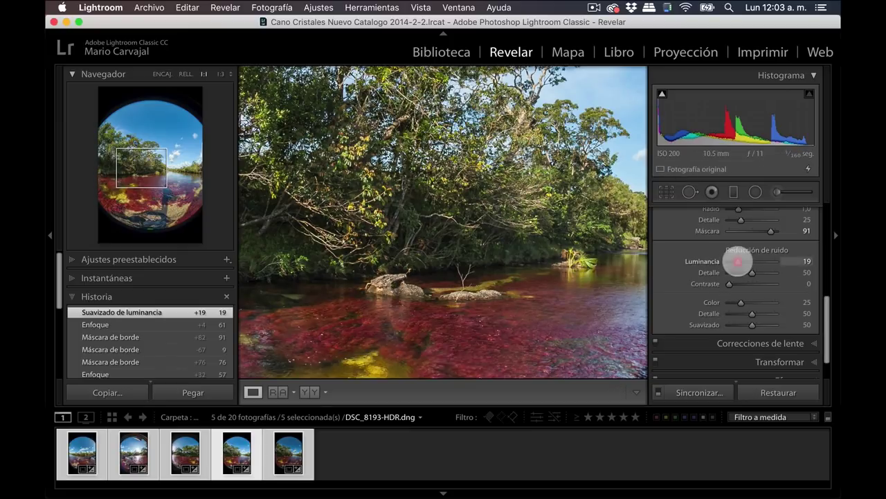
{"action": "left_click_drag", "start_coordinate": [740, 261], "coordinate": [740, 261]}
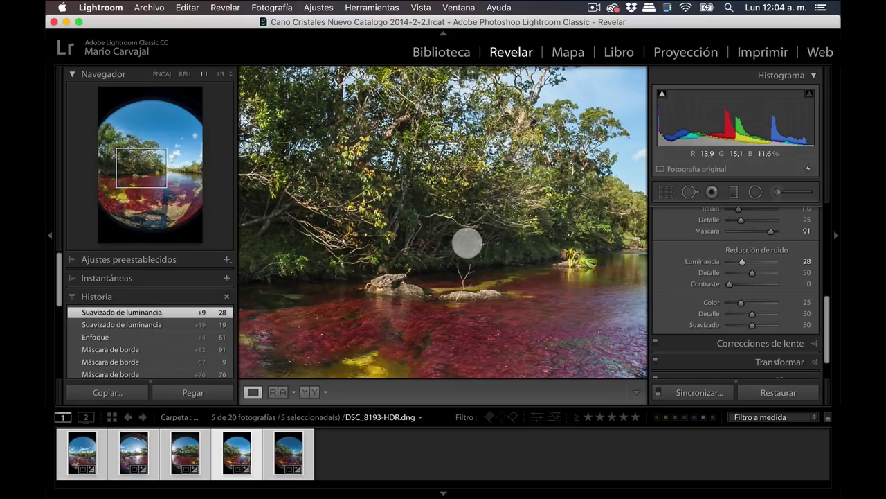
{"action": "left_click", "coordinate": [465, 242]}
{"action": "left_click_drag", "start_coordinate": [367, 211], "coordinate": [521, 284]}
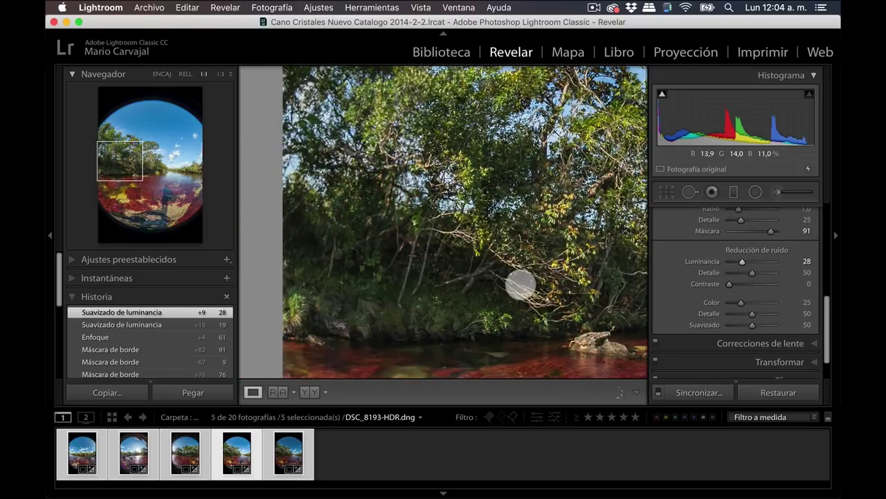
{"action": "left_click", "coordinate": [533, 285]}
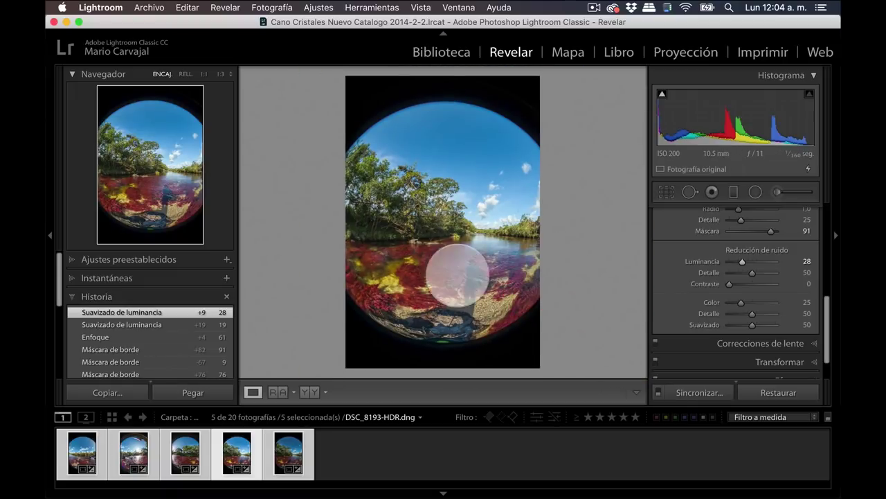
{"action": "left_click", "coordinate": [423, 263]}
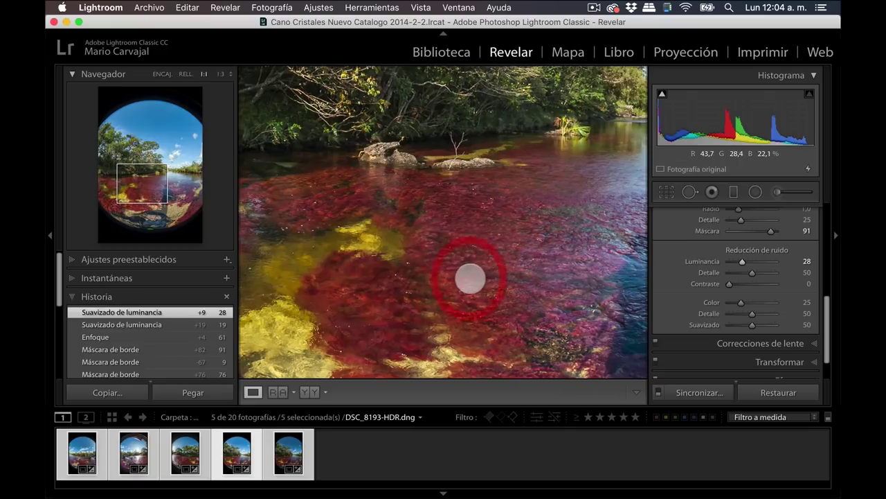
{"action": "left_click", "coordinate": [492, 282]}
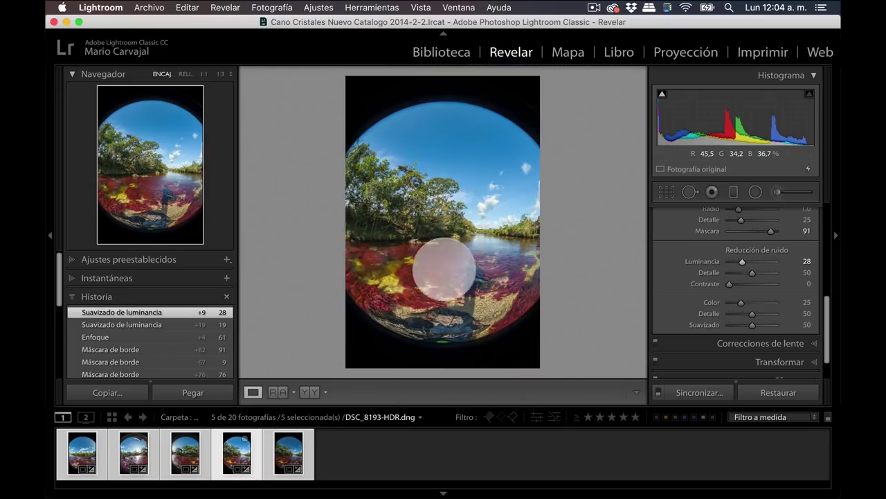
- Sync the new settings to the other HDR DNGs and dismiss the reordering warning
{"action": "left_click", "coordinate": [697, 392]}
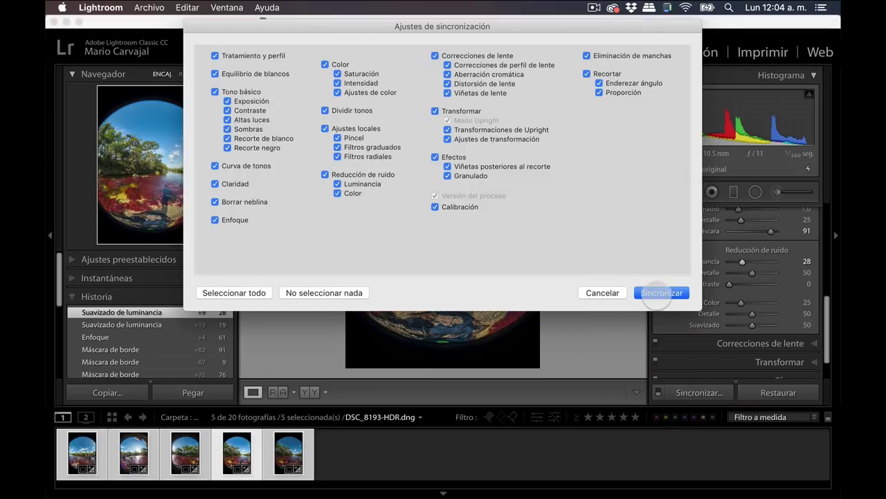
{"action": "left_click", "coordinate": [659, 293]}
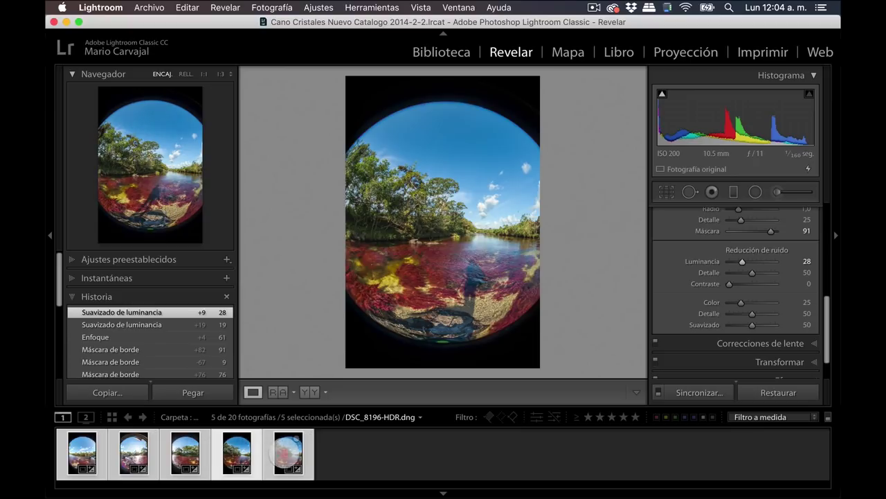
{"action": "left_click", "coordinate": [288, 452]}
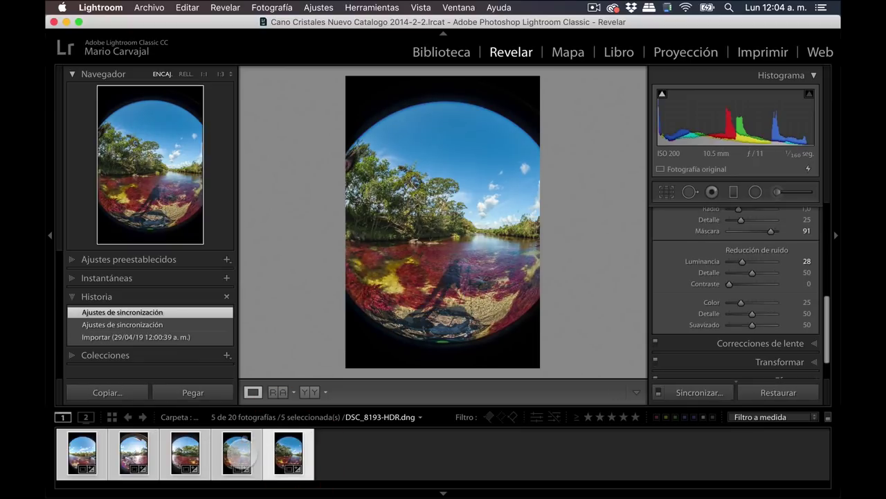
{"action": "left_click_drag", "start_coordinate": [238, 452], "coordinate": [288, 452]}
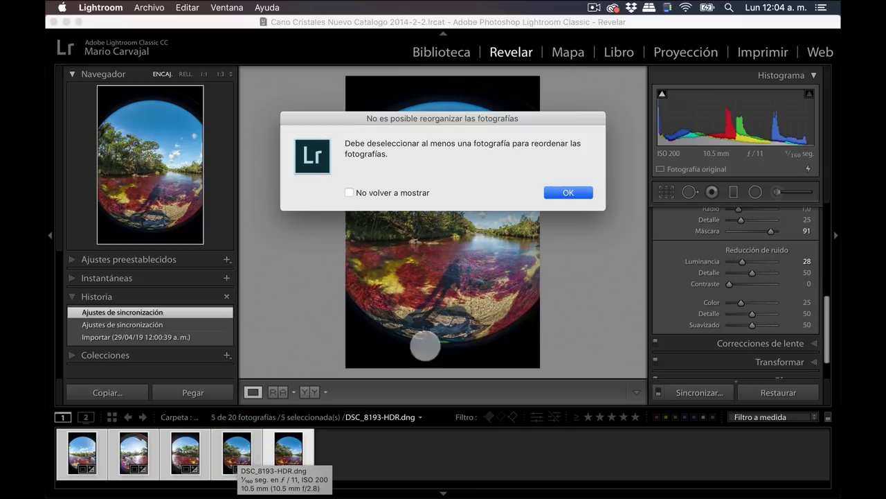
{"action": "left_click", "coordinate": [566, 193]}
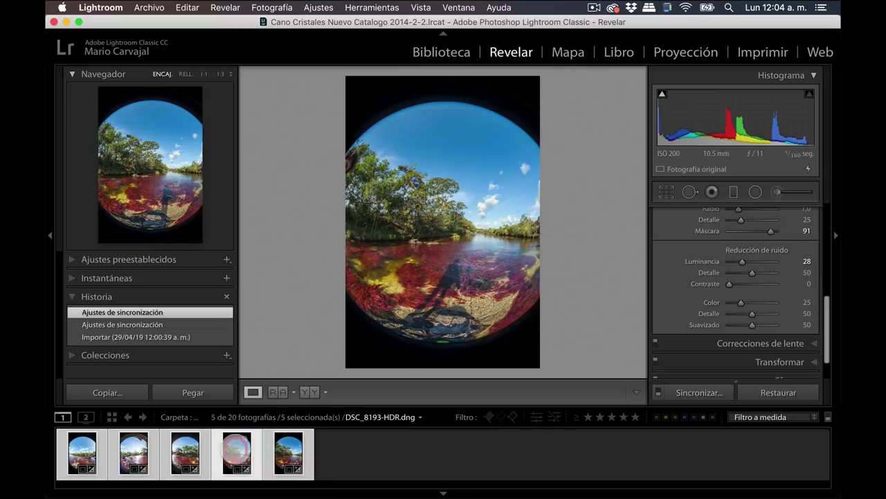
- Review each HDR photo, panning DSC_8186-HDR at 1:1, ending on DSC_8188-HDR
{"action": "left_click", "coordinate": [236, 451]}
{"action": "left_click", "coordinate": [183, 451]}
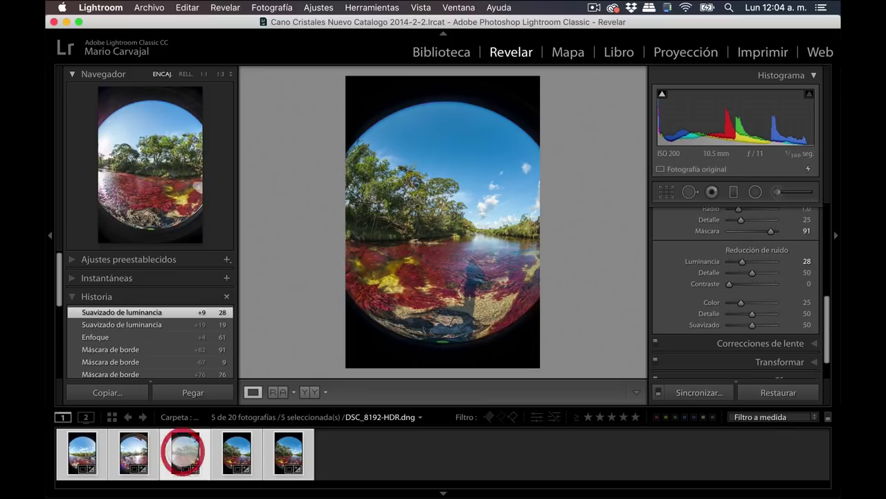
{"action": "left_click", "coordinate": [134, 450]}
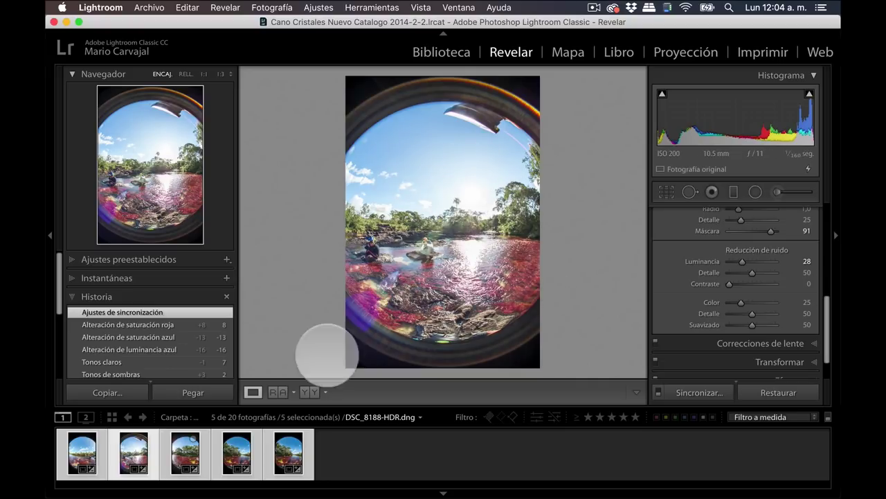
{"action": "left_click", "coordinate": [88, 453]}
{"action": "left_click", "coordinate": [82, 450]}
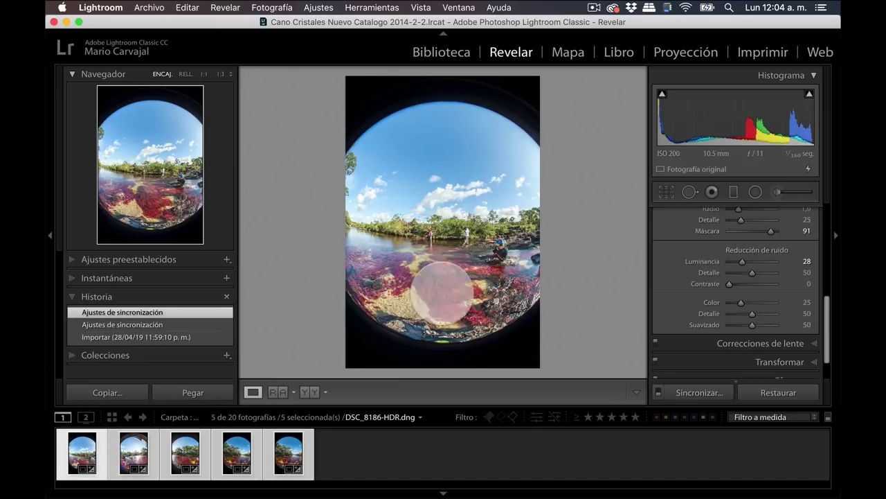
{"action": "left_click", "coordinate": [441, 214]}
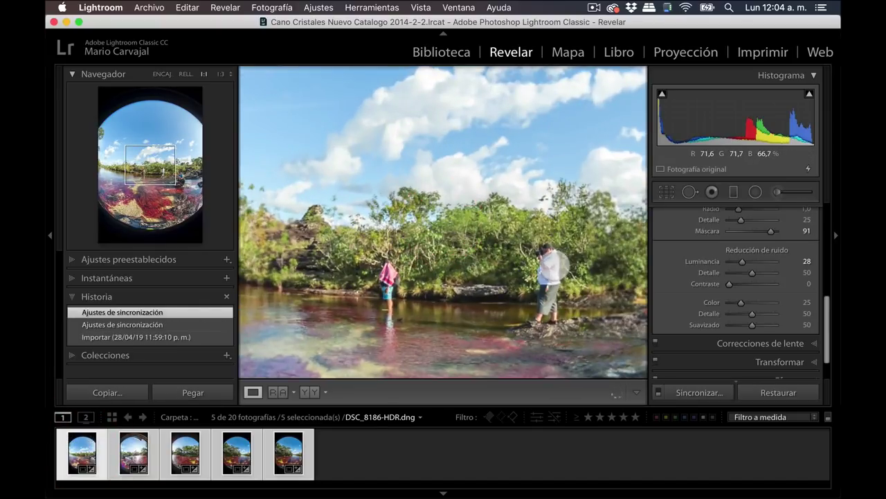
{"action": "left_click_drag", "start_coordinate": [550, 257], "coordinate": [414, 104]}
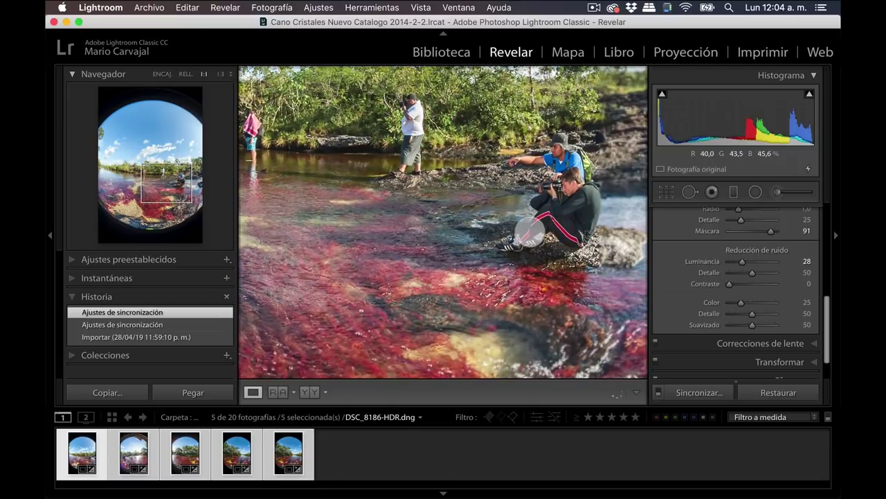
{"action": "left_click_drag", "start_coordinate": [530, 232], "coordinate": [428, 213]}
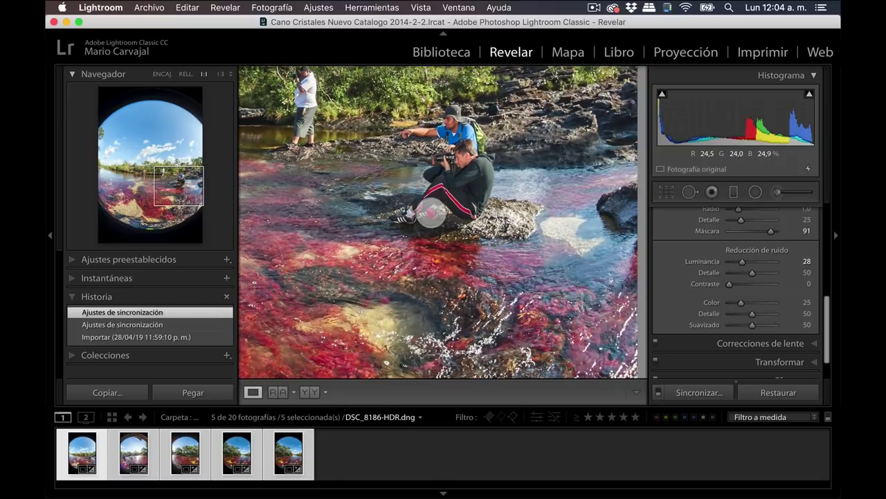
{"action": "left_click", "coordinate": [430, 213]}
{"action": "left_click", "coordinate": [128, 452]}
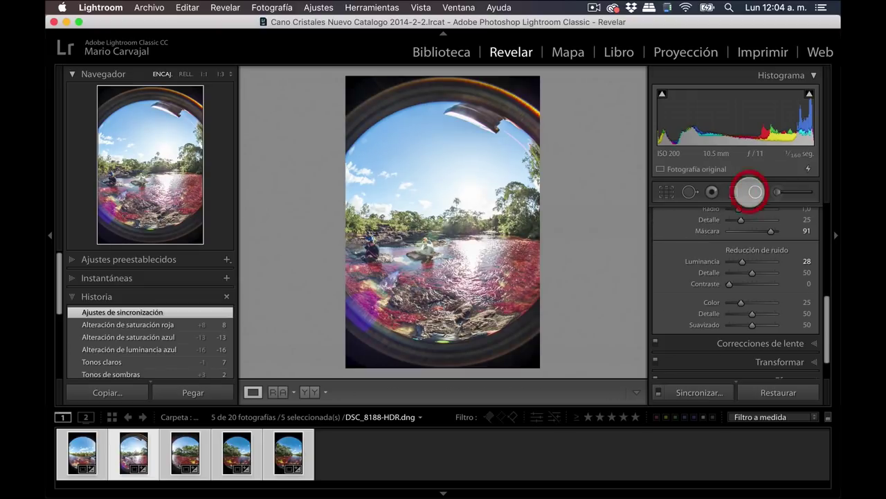
- Add a radial filter over the sky with Highlights -18 and zero exposure
{"action": "left_click", "coordinate": [754, 192]}
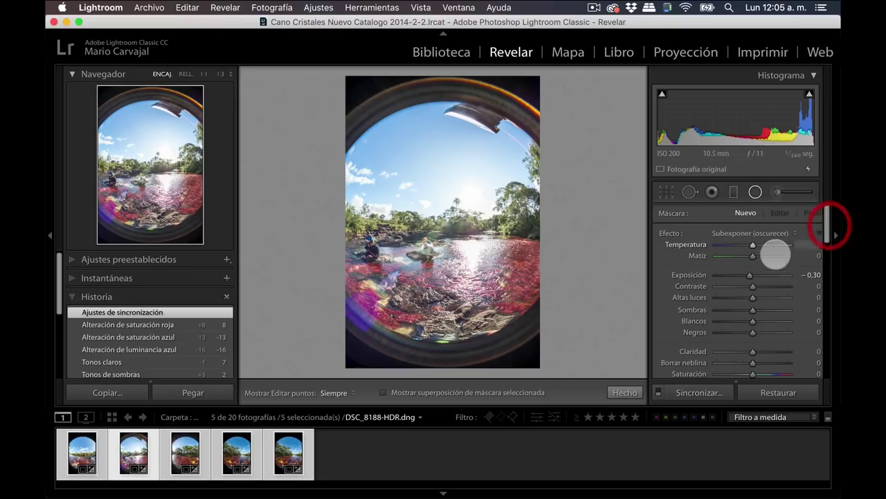
{"action": "double_click", "coordinate": [689, 275]}
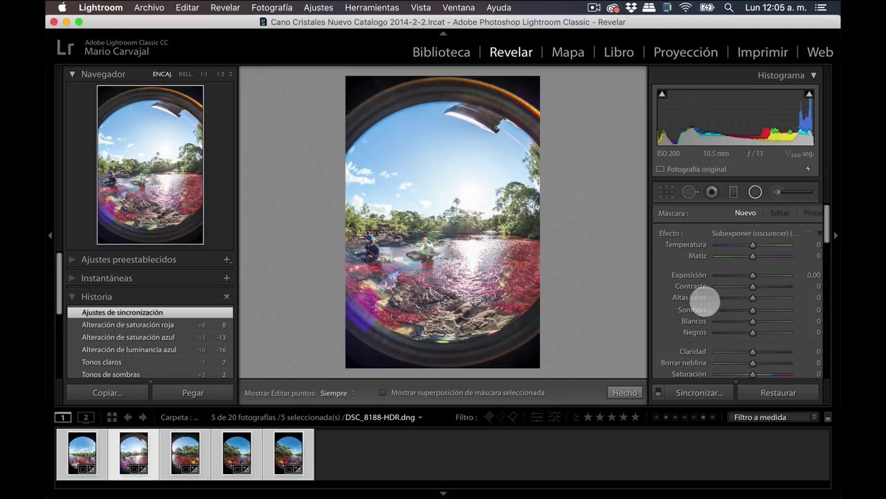
{"action": "left_click_drag", "start_coordinate": [743, 298], "coordinate": [741, 298]}
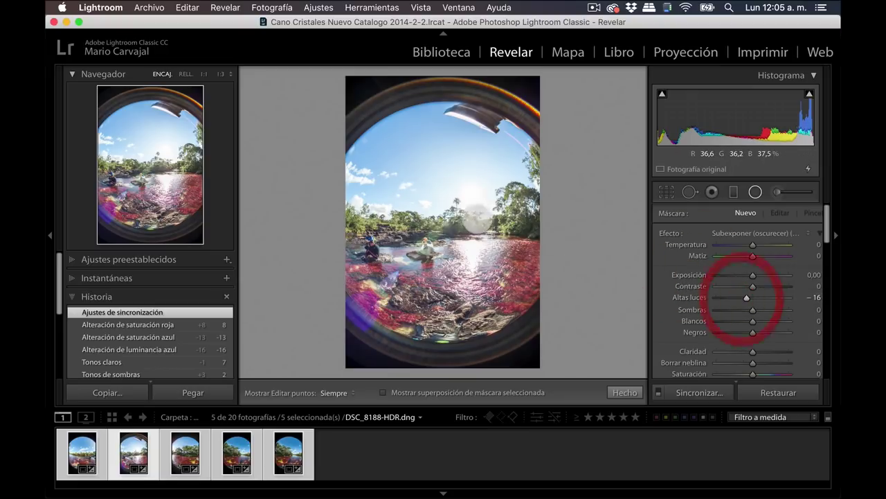
{"action": "mouse_move", "coordinate": [464, 194]}
{"action": "left_mouse_down"}
{"action": "mouse_move", "coordinate": [390, 258]}
{"action": "mouse_move", "coordinate": [394, 249]}
{"action": "left_mouse_up"}
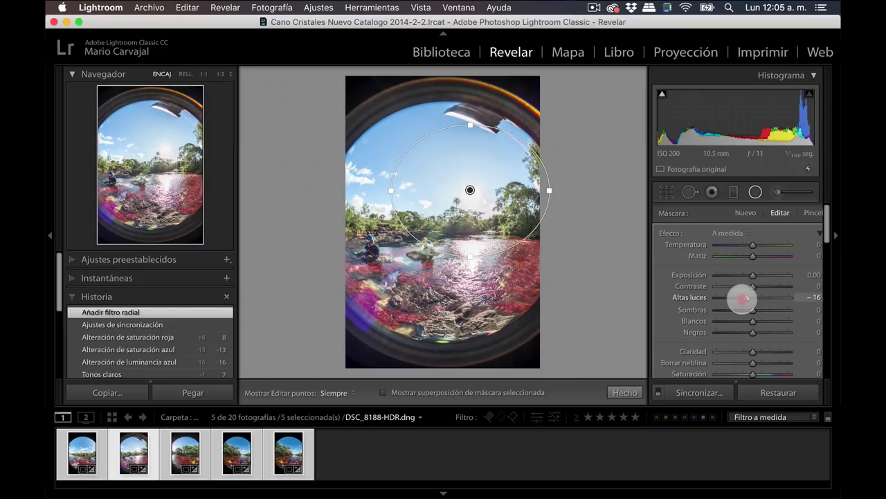
{"action": "left_click_drag", "start_coordinate": [742, 298], "coordinate": [739, 298]}
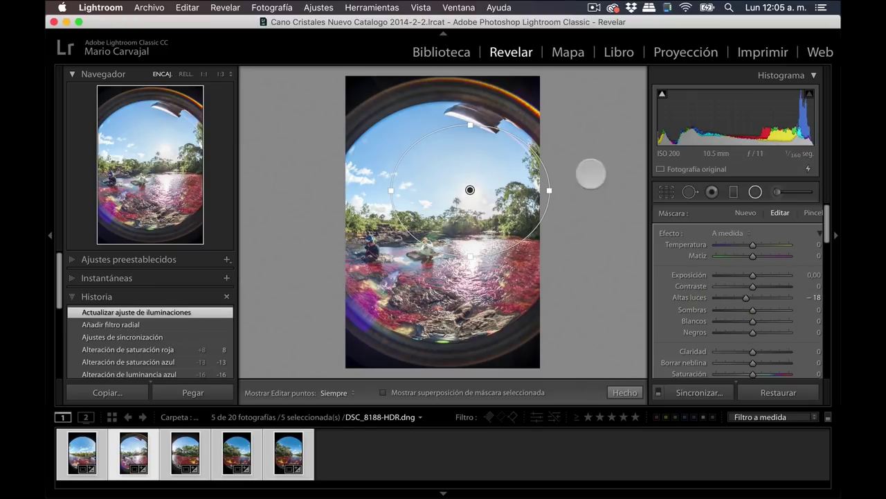
{"action": "left_click", "coordinate": [755, 192]}
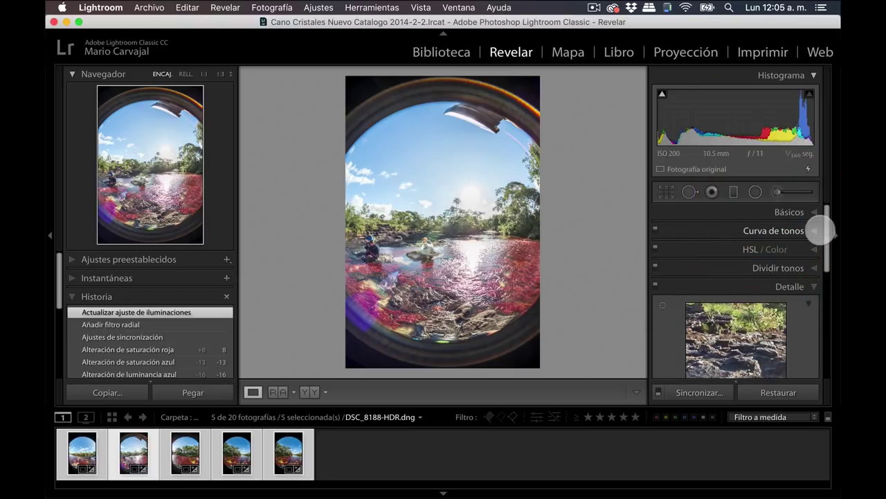
{"action": "left_click_drag", "start_coordinate": [828, 230], "coordinate": [824, 241]}
{"action": "left_click_drag", "start_coordinate": [822, 248], "coordinate": [823, 244]}
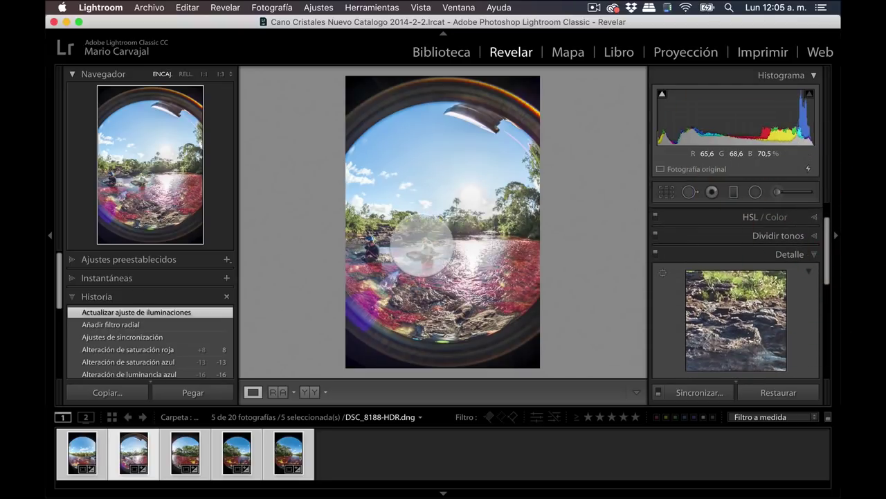
{"action": "left_click", "coordinate": [418, 225]}
{"action": "left_click", "coordinate": [497, 288]}
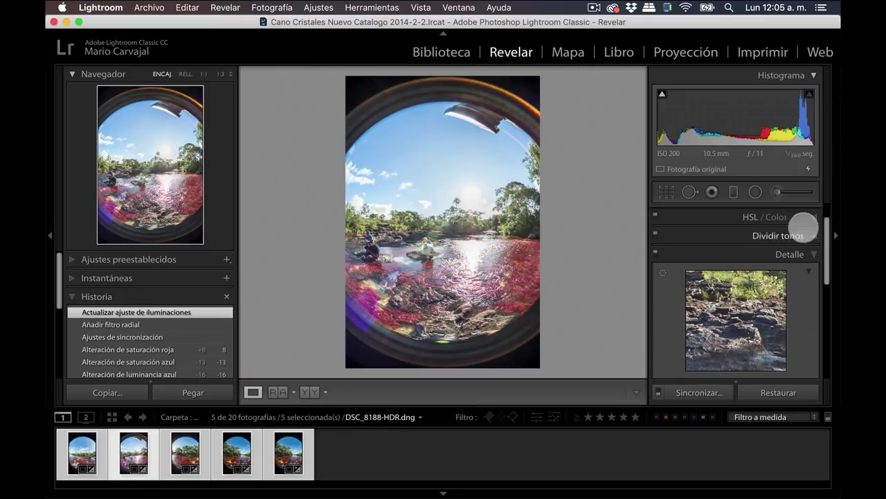
- Add a second radial filter over the central river with Highlights -22
{"action": "left_click", "coordinate": [755, 192]}
{"action": "left_click_drag", "start_coordinate": [448, 251], "coordinate": [367, 326]}
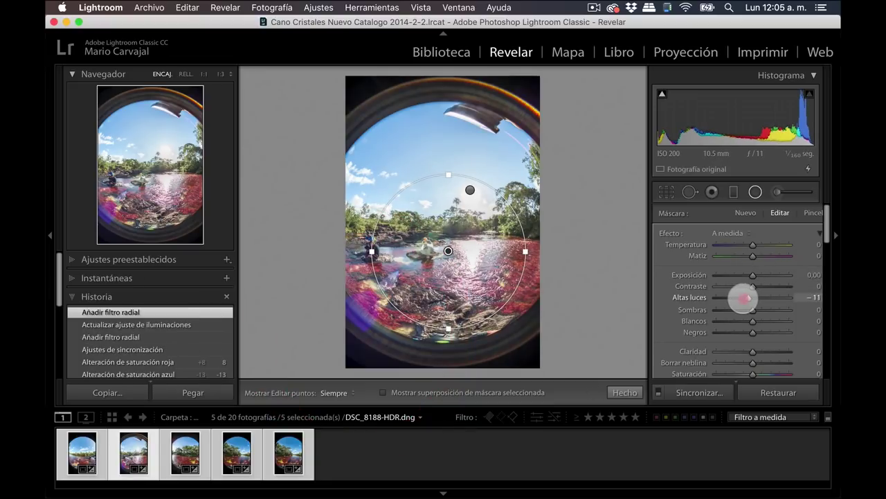
{"action": "left_click_drag", "start_coordinate": [743, 298], "coordinate": [739, 298]}
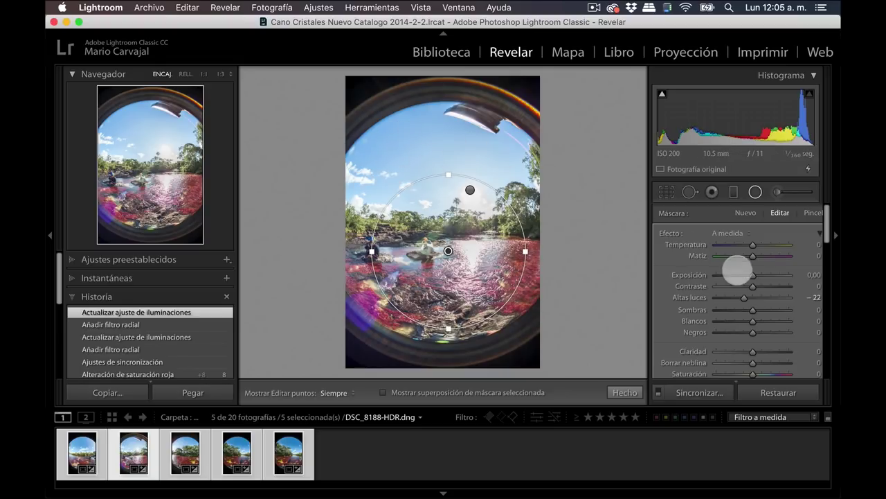
{"action": "left_click_drag", "start_coordinate": [753, 275], "coordinate": [754, 275]}
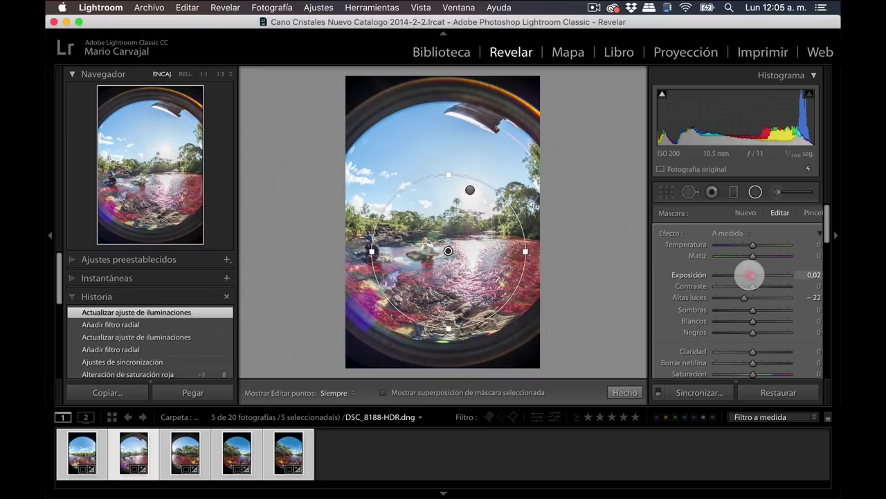
{"action": "left_click_drag", "start_coordinate": [749, 275], "coordinate": [745, 275]}
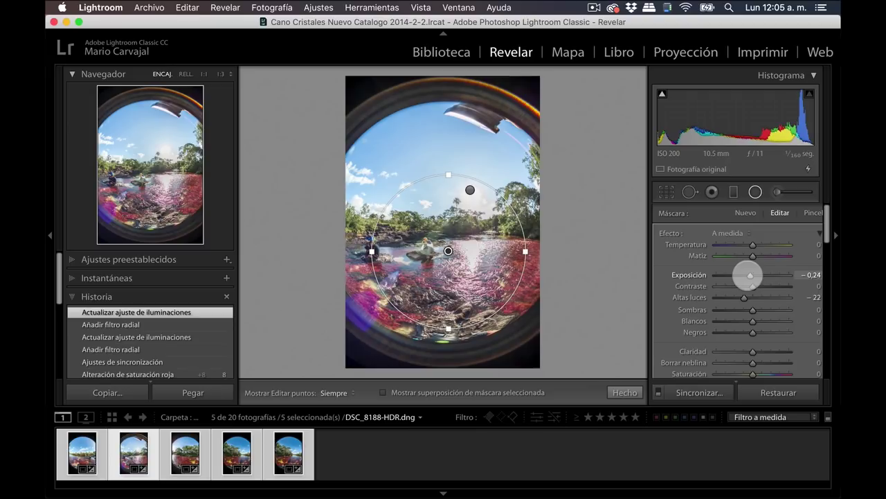
{"action": "double_click", "coordinate": [750, 275]}
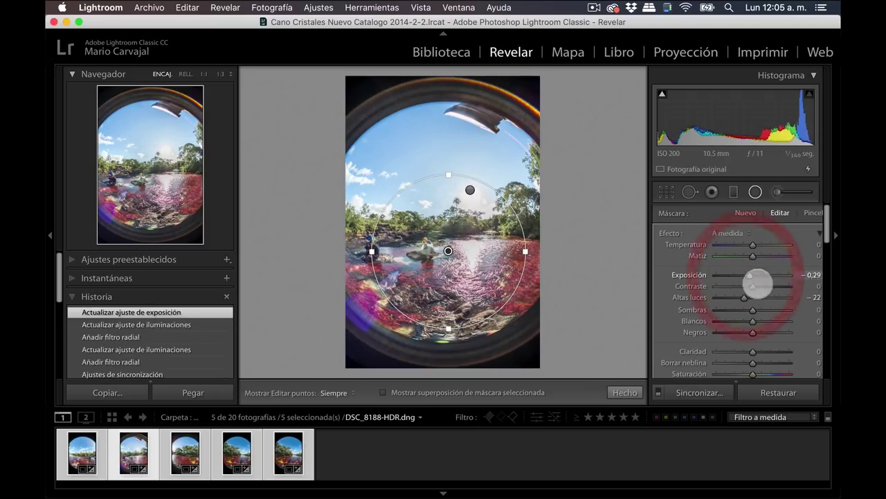
{"action": "left_click", "coordinate": [625, 392]}
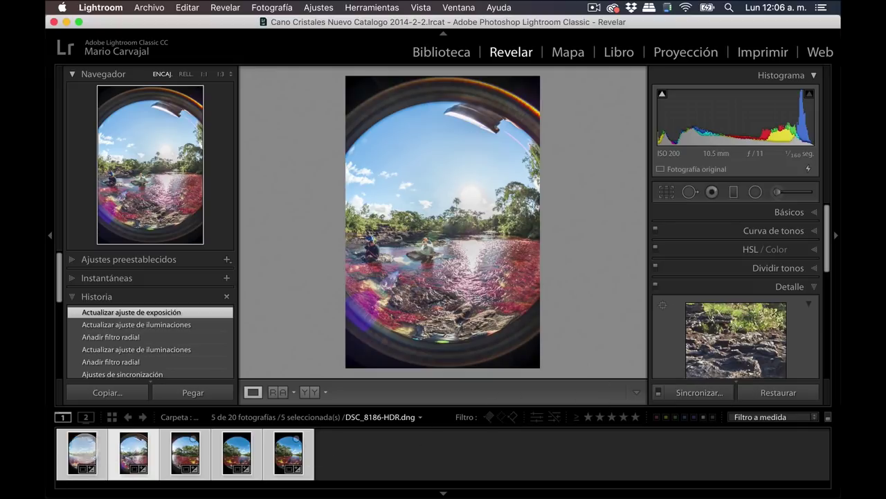
- Step through the filmstrip, then select all five HDR shots with DSC_8186-HDR active
{"action": "left_click", "coordinate": [83, 454]}
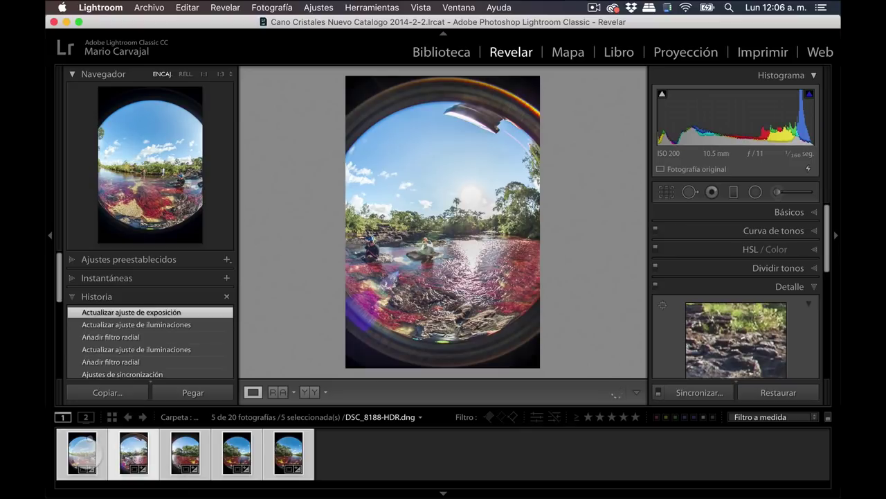
{"action": "key", "text": "Right"}
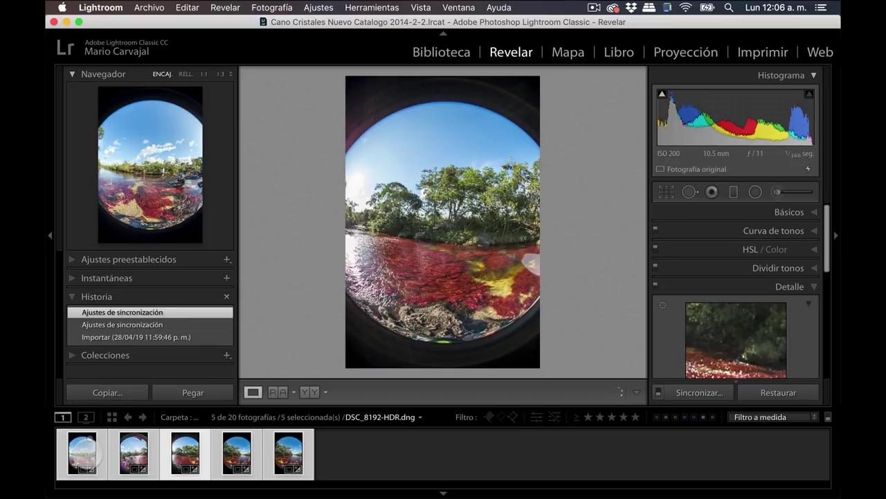
{"action": "key", "text": "Right"}
{"action": "key", "text": "Right"}
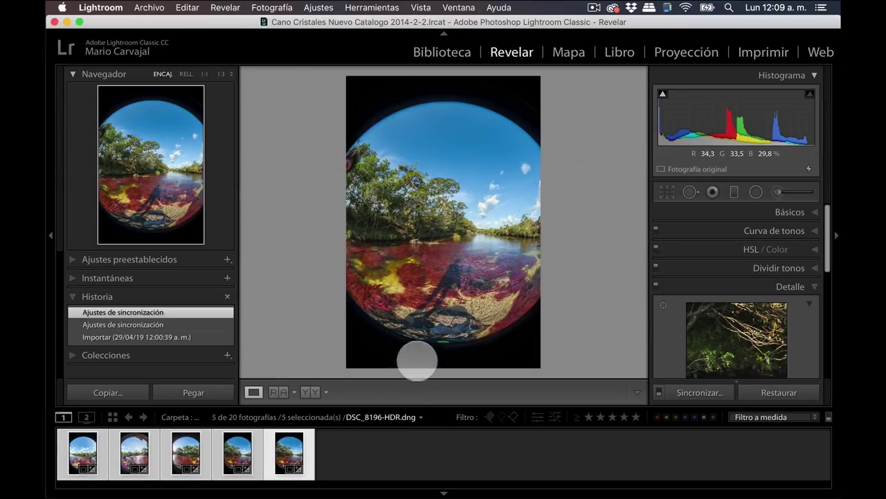
{"action": "left_click", "coordinate": [354, 458]}
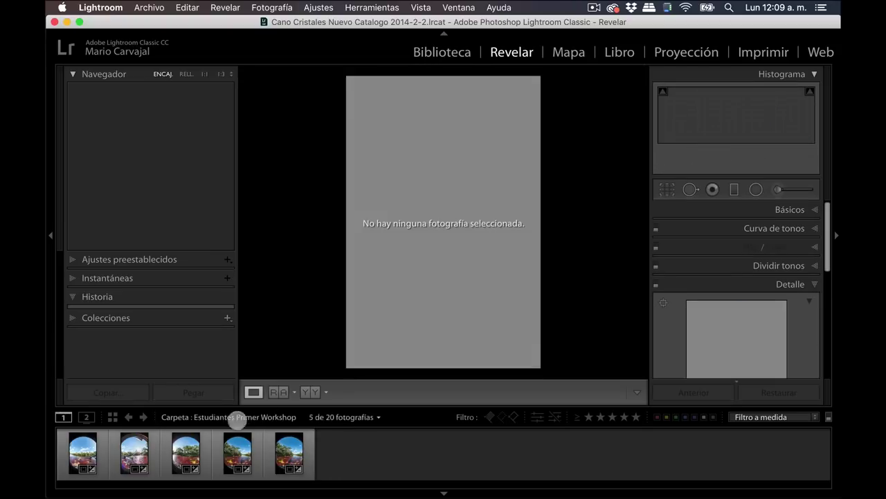
{"action": "left_click", "coordinate": [90, 438]}
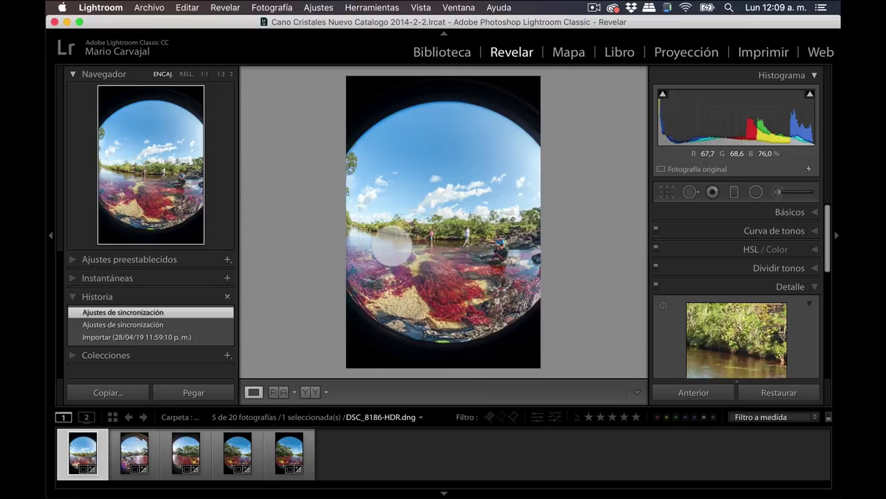
{"action": "left_click", "coordinate": [133, 451]}
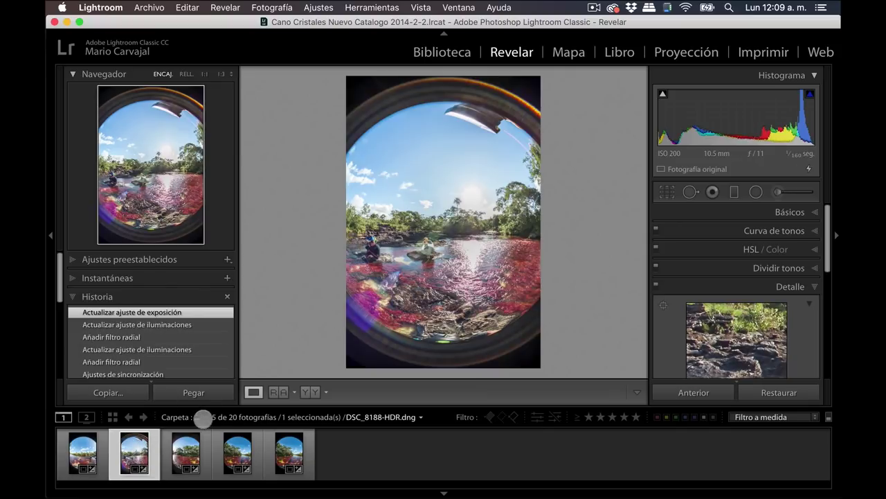
{"action": "left_click", "coordinate": [83, 450]}
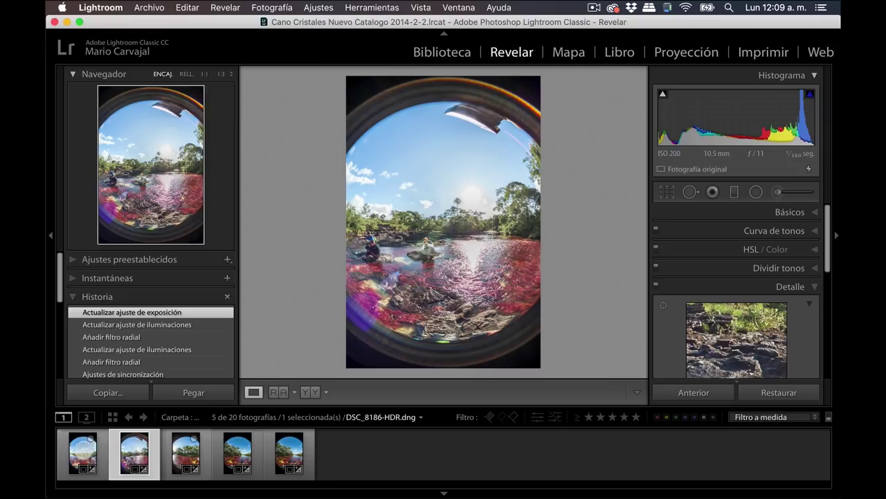
{"action": "left_click", "coordinate": [290, 451], "text": "shift"}
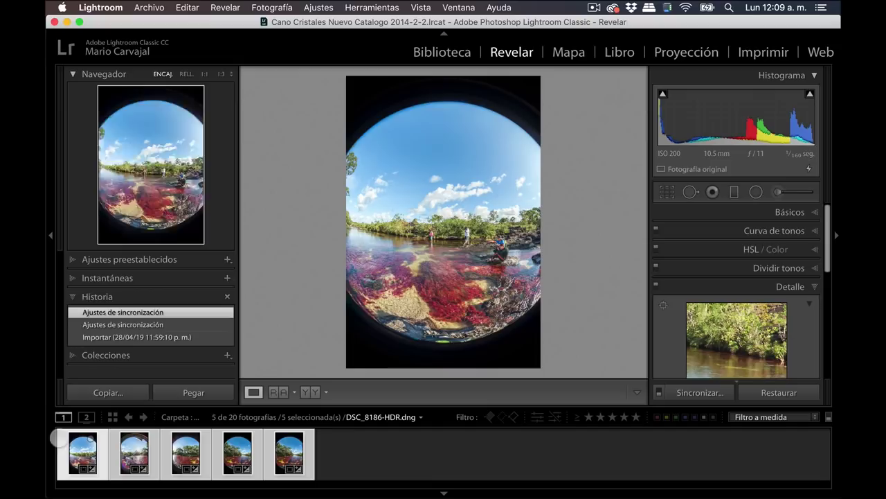
- Open the Exportar 5 archivos dialog for the five selected HDR photos from Archivo > Exportar
{"action": "right_click", "coordinate": [76, 447]}
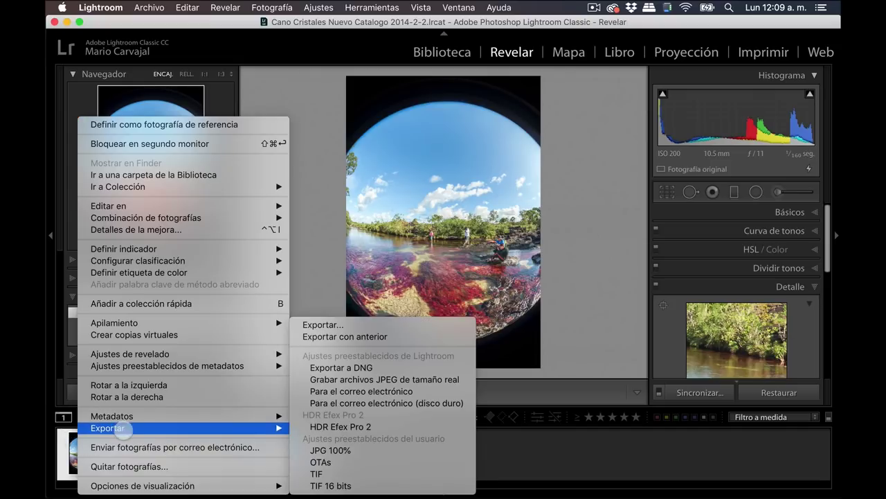
{"action": "mouse_move", "coordinate": [108, 428]}
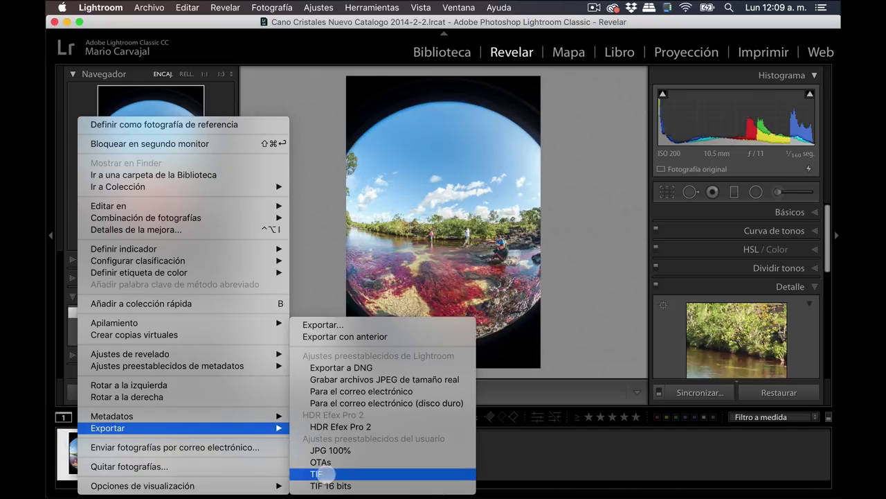
{"action": "left_click", "coordinate": [316, 473]}
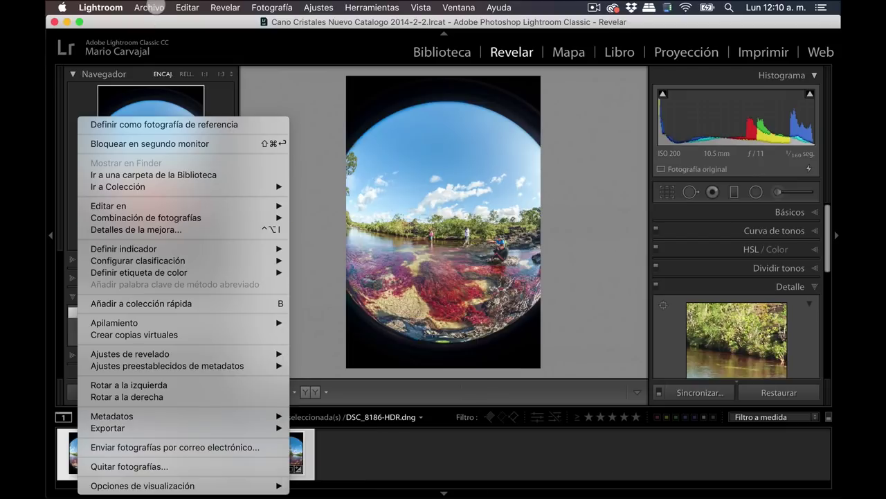
{"action": "left_click", "coordinate": [149, 6]}
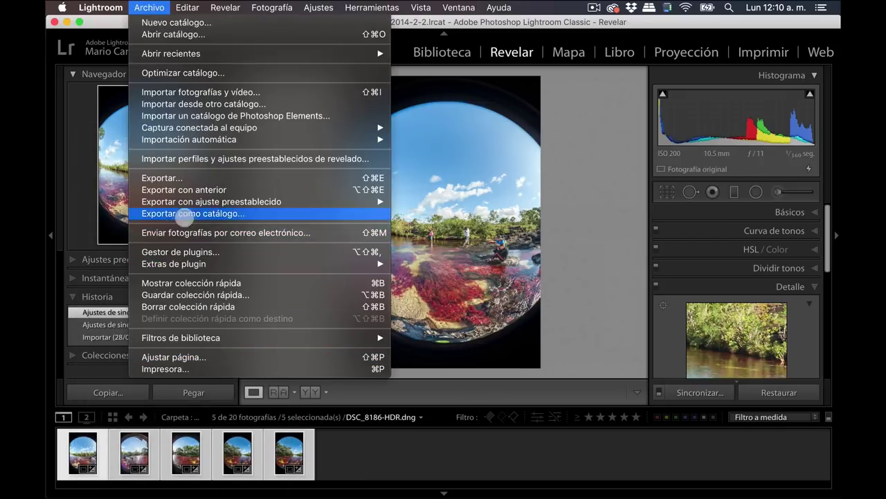
{"action": "left_click", "coordinate": [195, 178]}
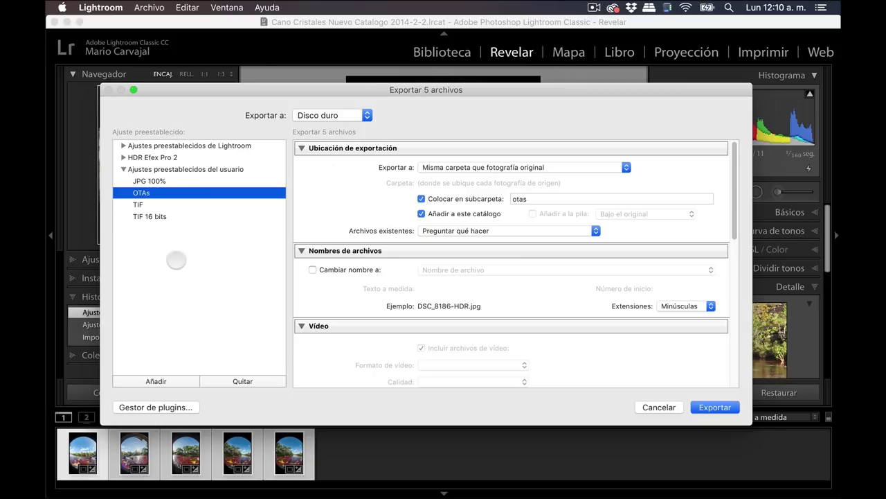
- Clear the OTAs preset and export to a TIF subfolder in the originals' folder
{"action": "left_click", "coordinate": [180, 265]}
{"action": "left_click", "coordinate": [455, 166]}
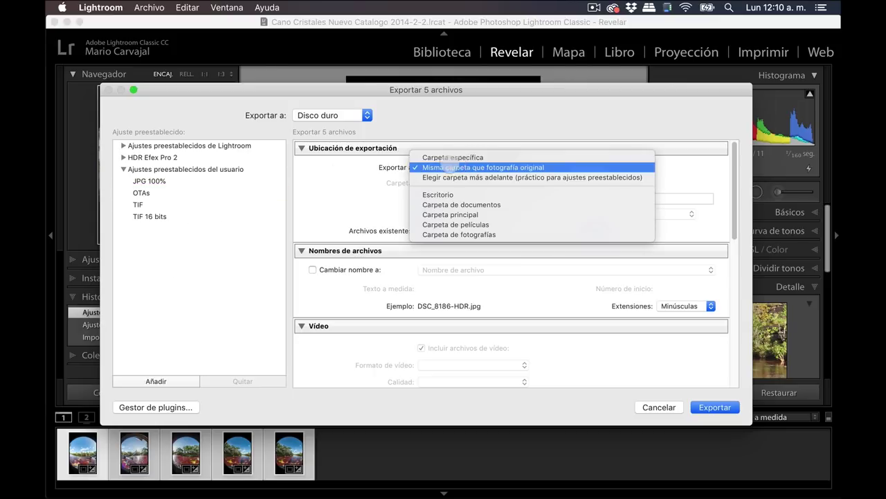
{"action": "left_click", "coordinate": [457, 167]}
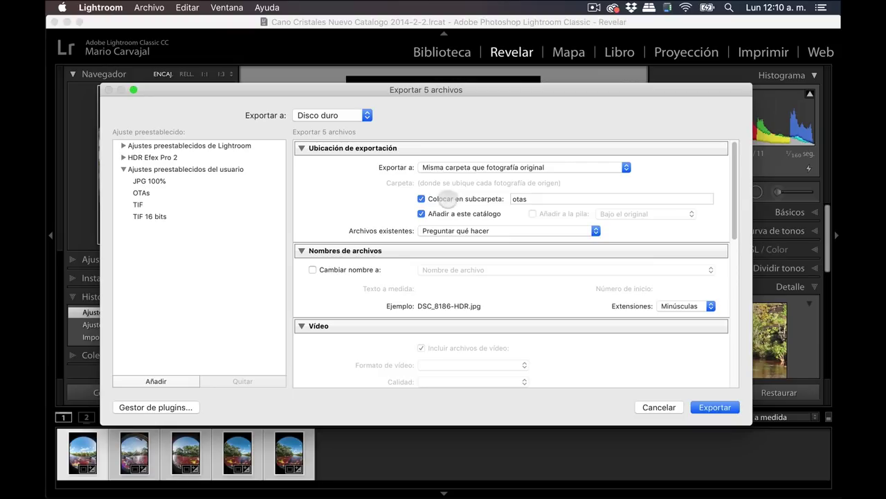
{"action": "double_click", "coordinate": [521, 199]}
{"action": "type", "text": "TIF"}
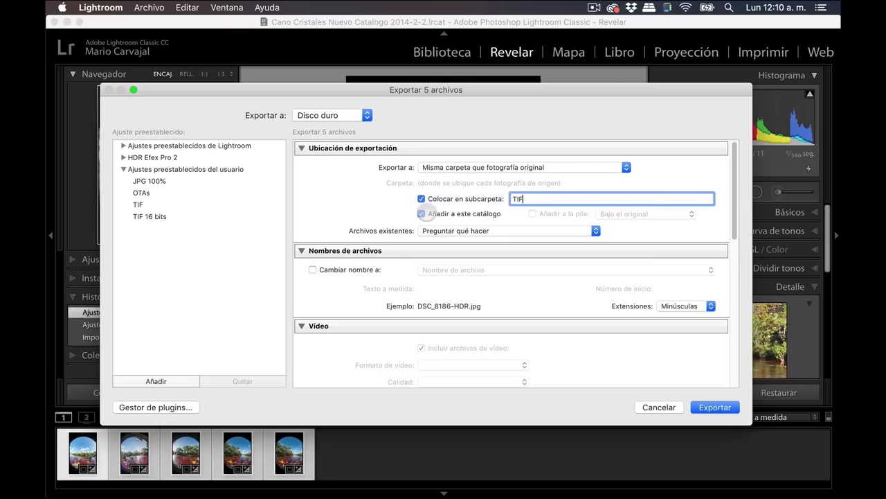
{"action": "left_click_drag", "start_coordinate": [733, 202], "coordinate": [726, 277]}
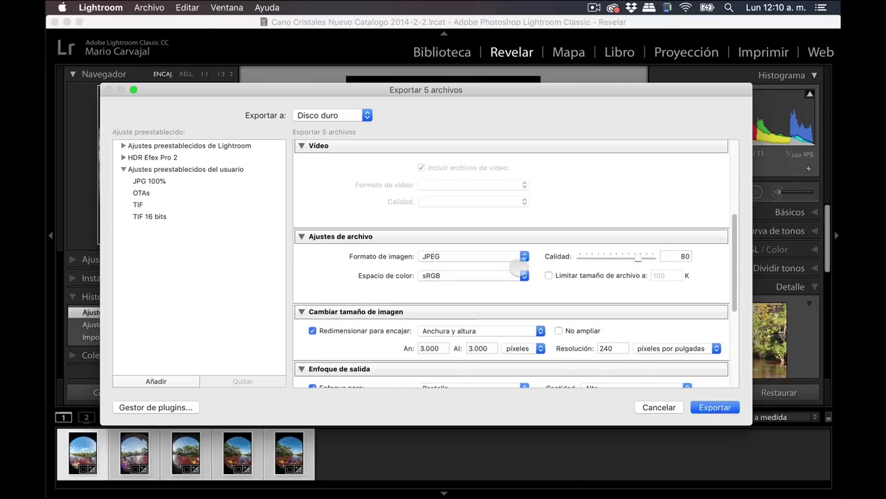
- Set the file format to uncompressed TIFF at 16 bits/componente
{"action": "left_click", "coordinate": [502, 256]}
{"action": "left_click", "coordinate": [429, 275]}
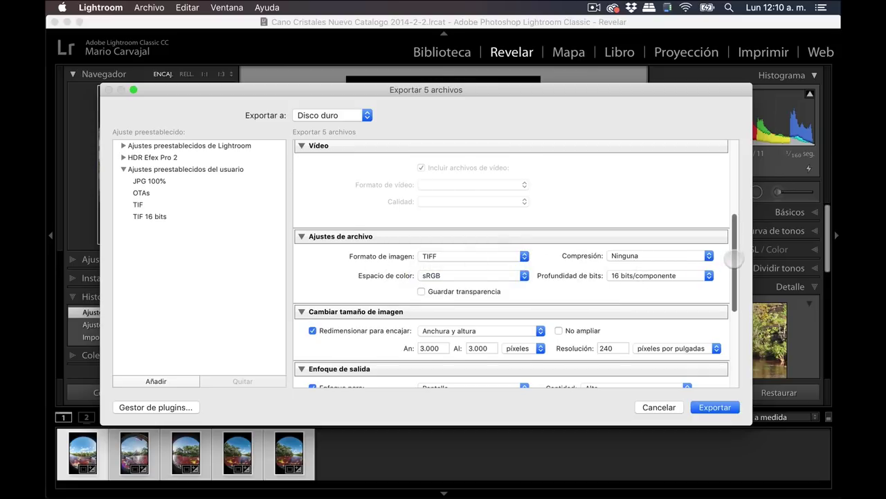
{"action": "left_click_drag", "start_coordinate": [728, 258], "coordinate": [731, 272]}
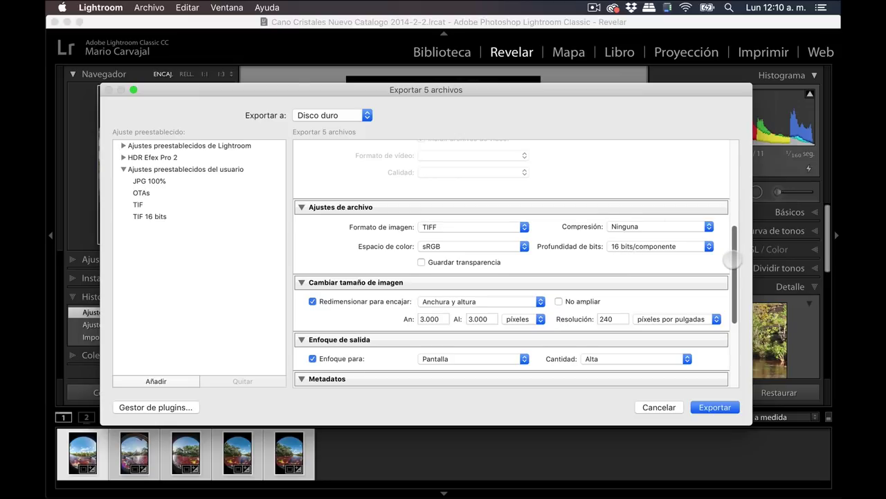
{"action": "left_click_drag", "start_coordinate": [733, 260], "coordinate": [733, 266]}
{"action": "left_click", "coordinate": [616, 230]}
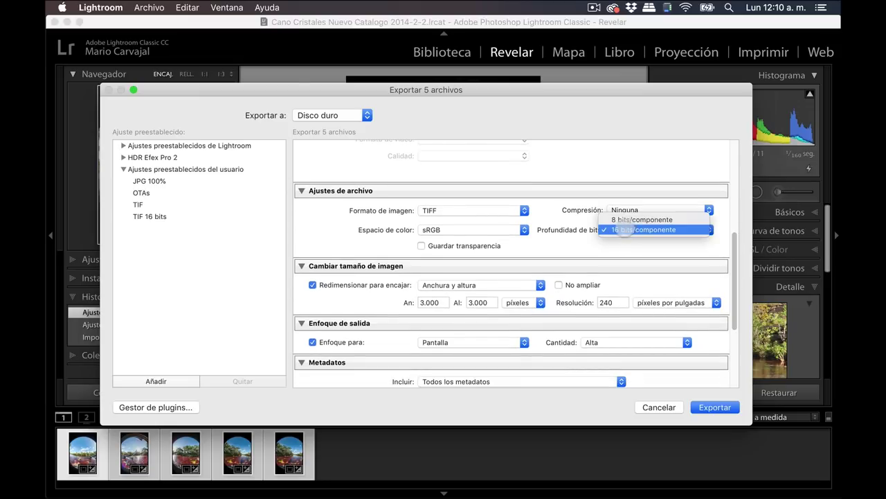
{"action": "left_click", "coordinate": [623, 230]}
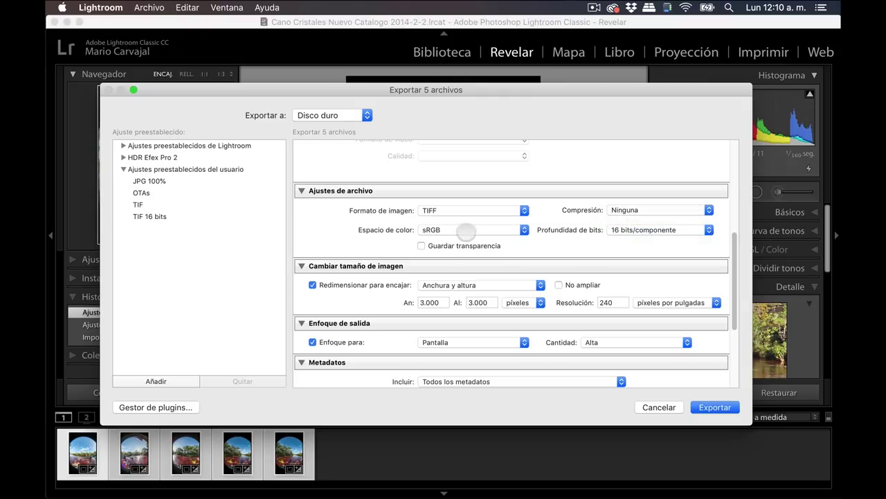
{"action": "left_click_drag", "start_coordinate": [736, 256], "coordinate": [735, 266]}
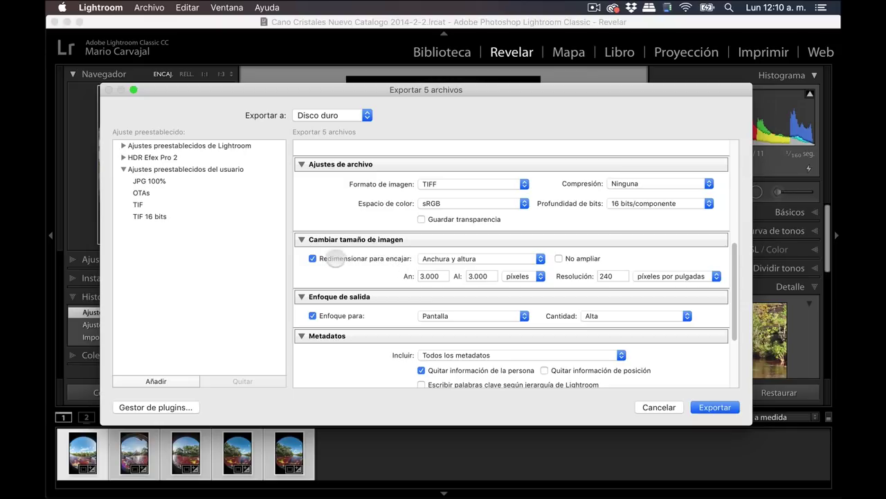
- Turn off Redimensionar and output sharpening, keeping the after-export action as No hacer nada
{"action": "left_click", "coordinate": [369, 257]}
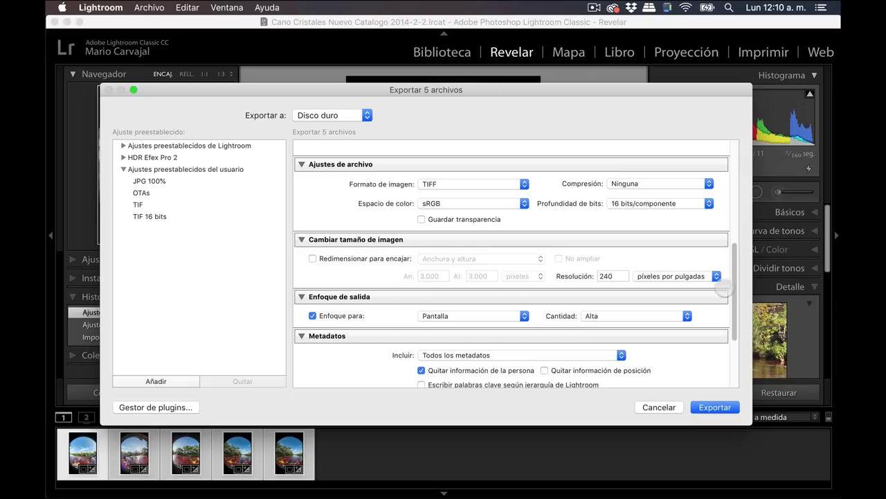
{"action": "left_click_drag", "start_coordinate": [735, 284], "coordinate": [733, 317]}
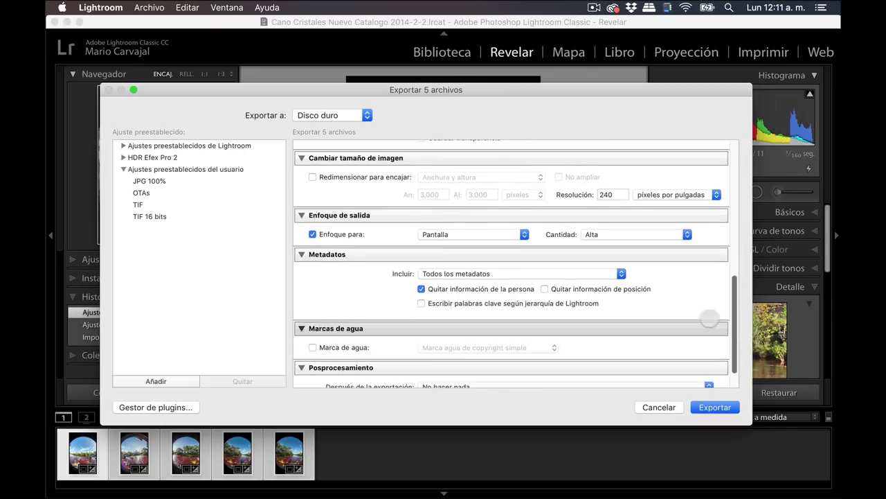
{"action": "left_click", "coordinate": [355, 234]}
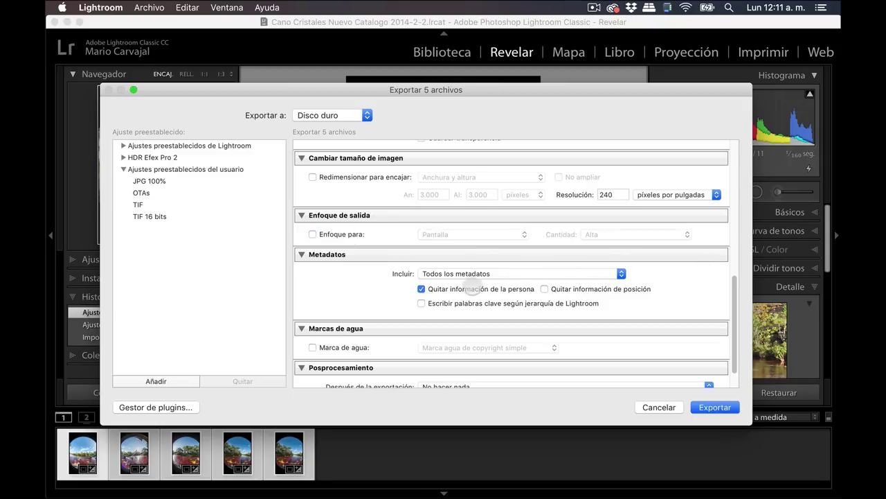
{"action": "scroll", "coordinate": [729, 310], "scroll_direction": "down", "scroll_amount": 3}
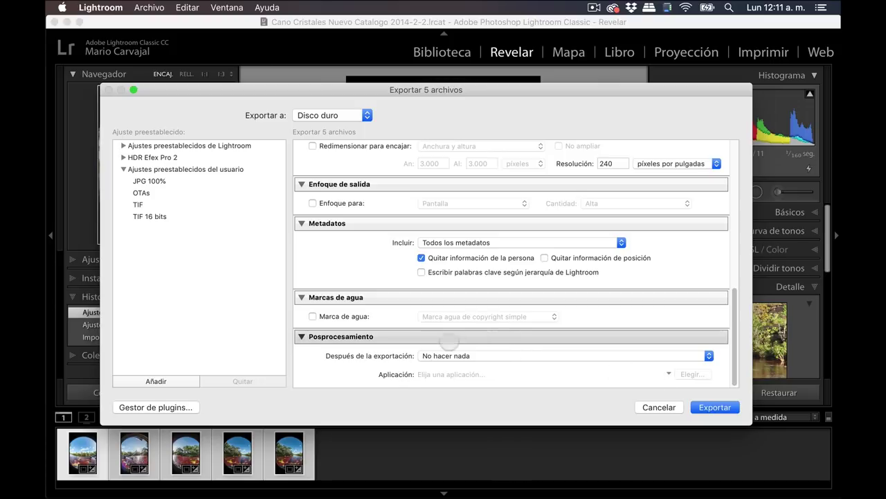
{"action": "left_click", "coordinate": [466, 356]}
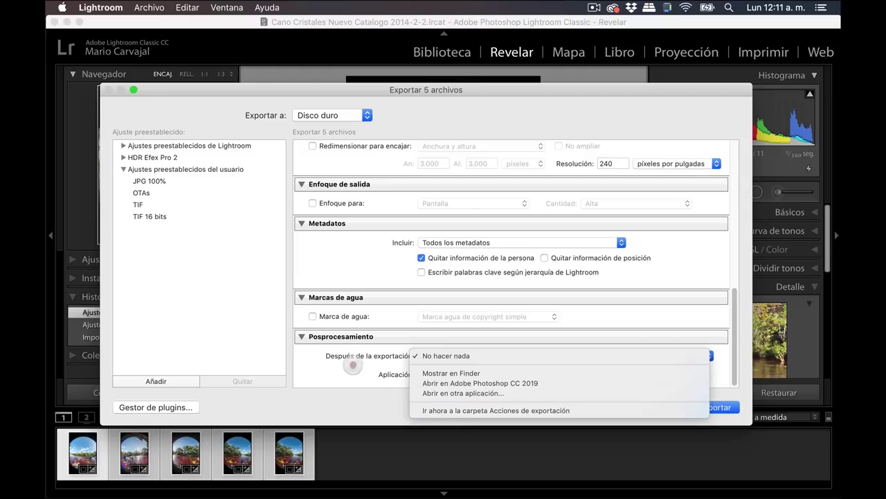
{"action": "left_click", "coordinate": [353, 365]}
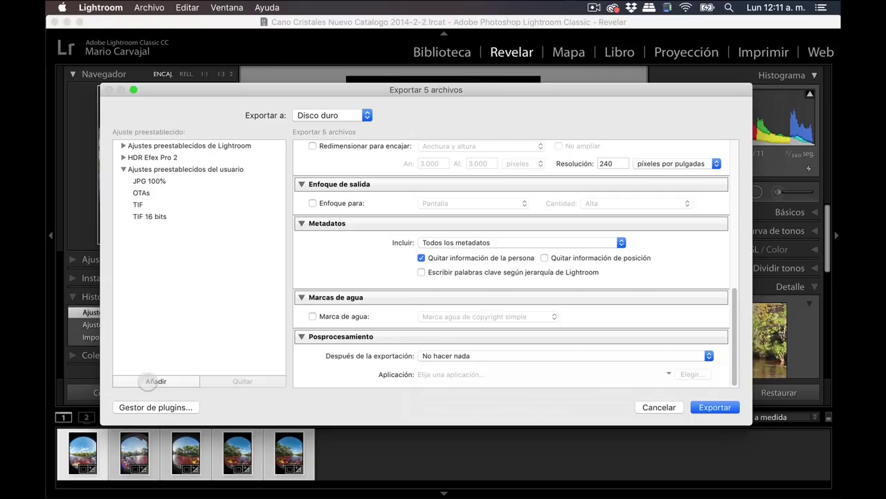
- Save the settings as user preset 'TIF para Esfericas', export the five photos, then select the last filmstrip photo
{"action": "left_click", "coordinate": [155, 381]}
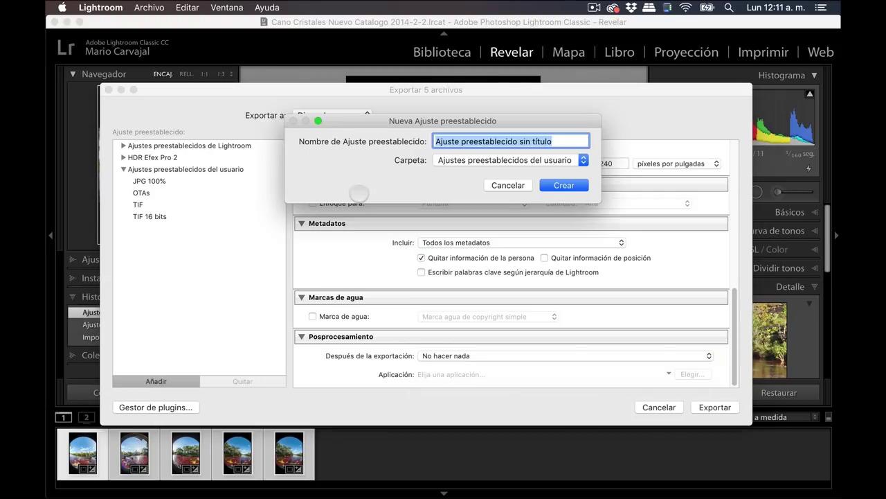
{"action": "type", "text": "TIF para Esfericas"}
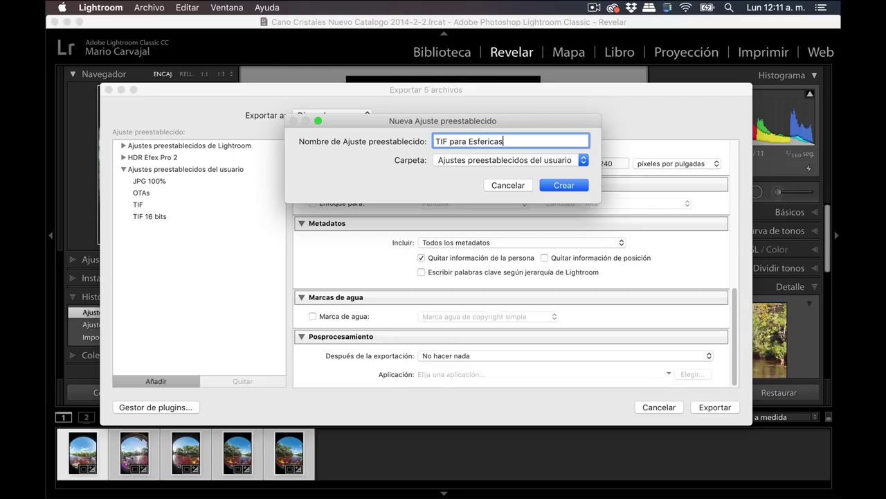
{"action": "key", "text": "Return"}
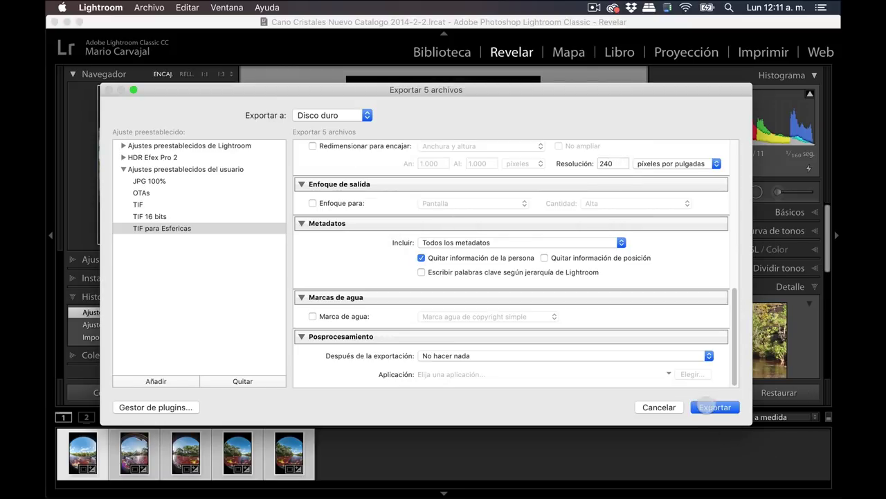
{"action": "left_click", "coordinate": [715, 408]}
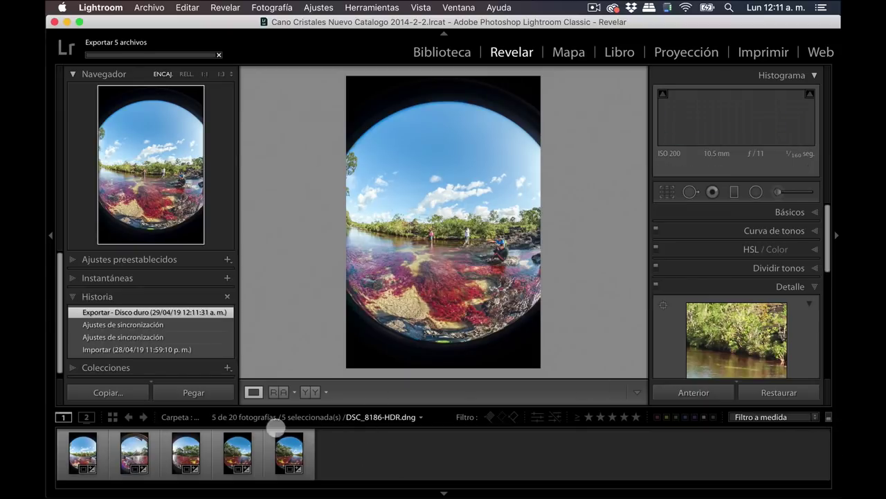
{"action": "left_click", "coordinate": [275, 429]}
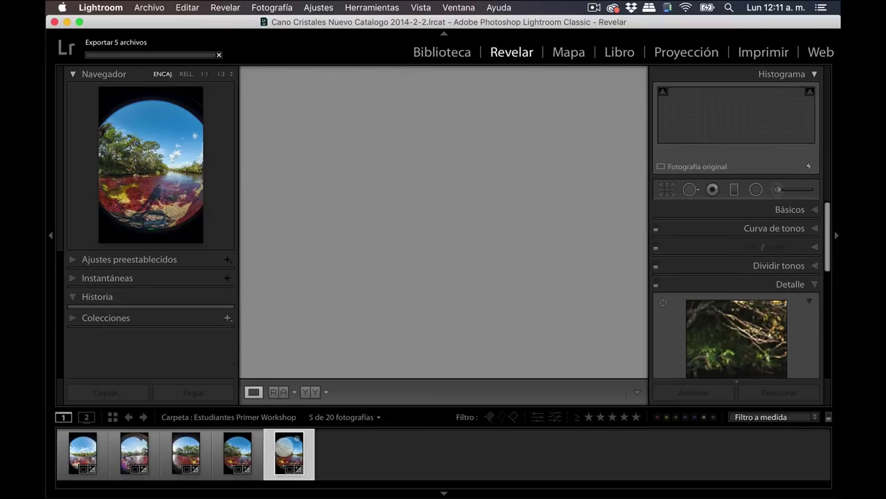
{"action": "right_click", "coordinate": [285, 448]}
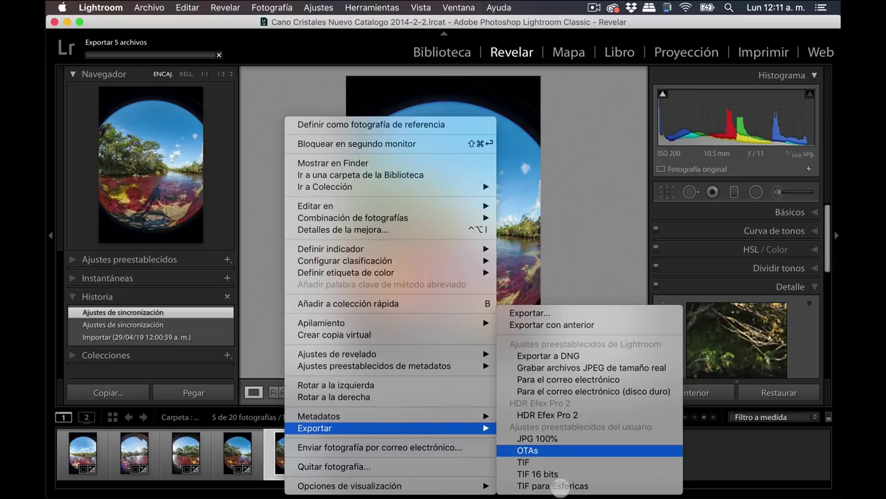
{"action": "left_click", "coordinate": [724, 463]}
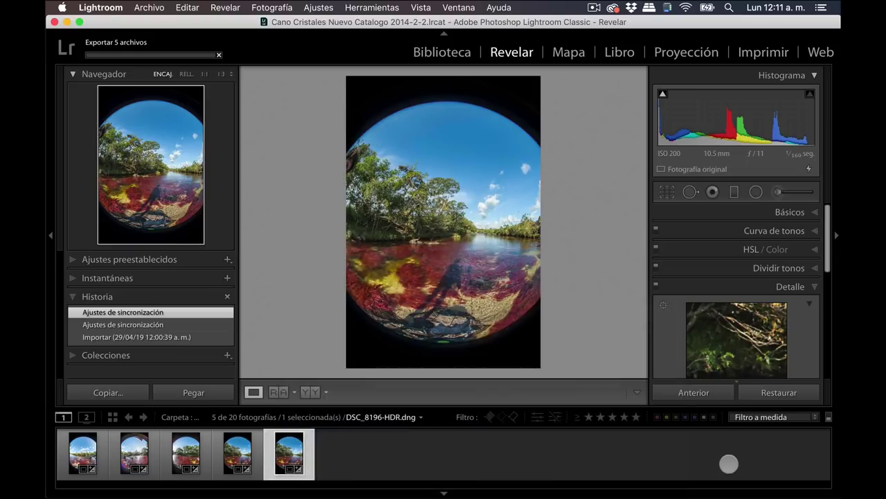